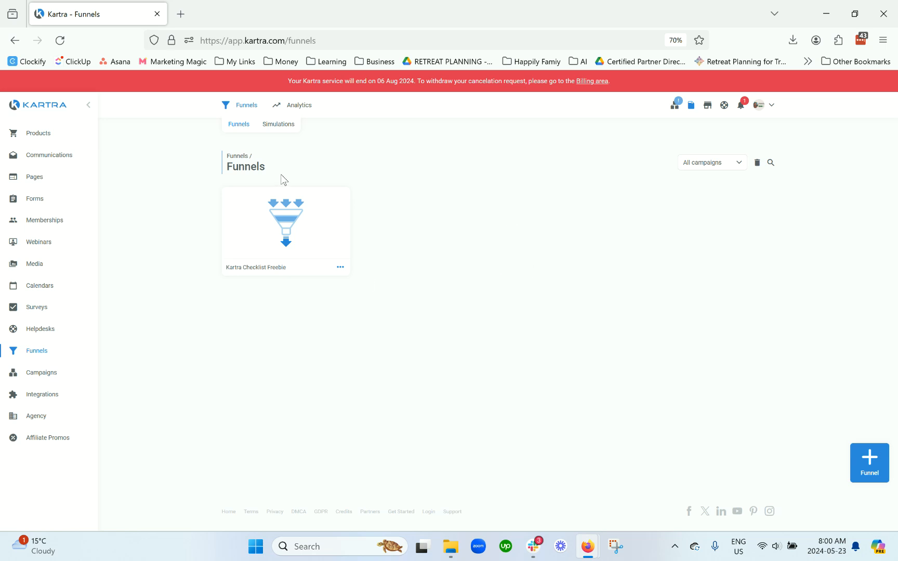
Step: Open the funnel Simulations page and scroll through its overview
{"action": "left_click_drag", "start_coordinate": [278, 169], "coordinate": [222, 156]}
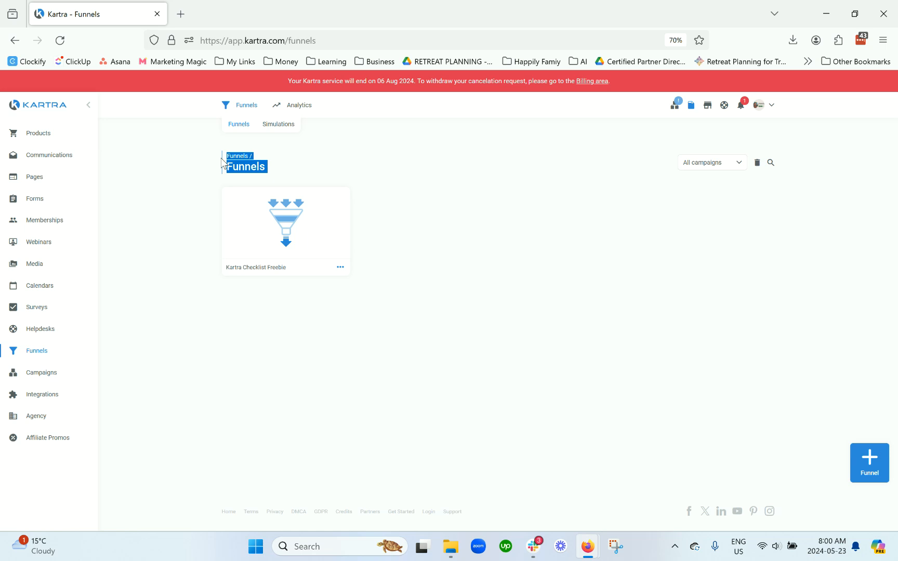
{"action": "left_click", "coordinate": [273, 128]}
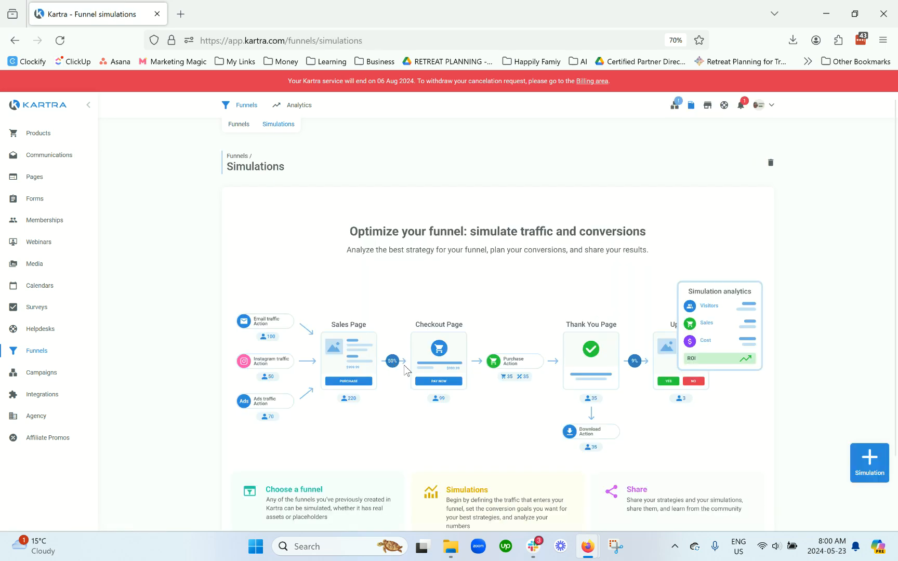
{"action": "scroll", "coordinate": [442, 363], "scroll_direction": "down", "scroll_amount": 2}
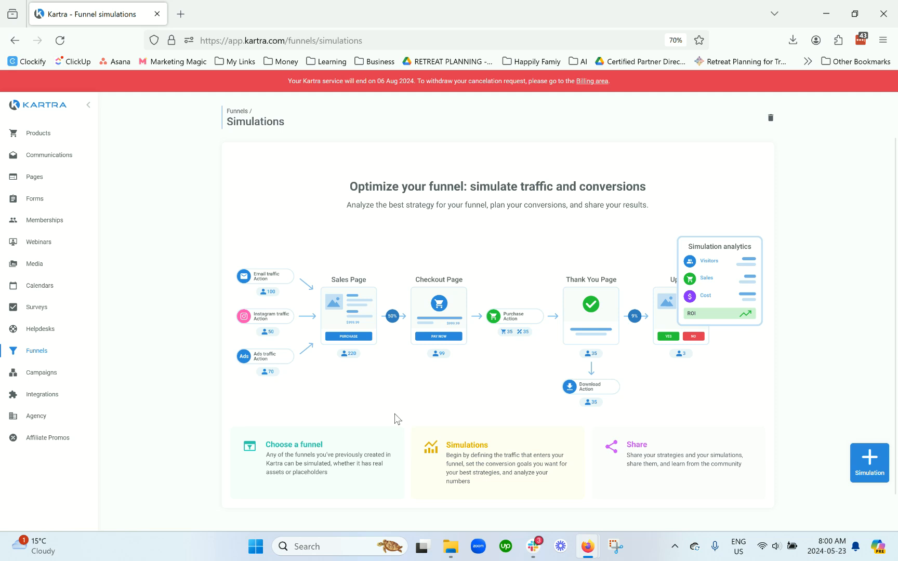
{"action": "scroll", "coordinate": [434, 438], "scroll_direction": "down", "scroll_amount": 1}
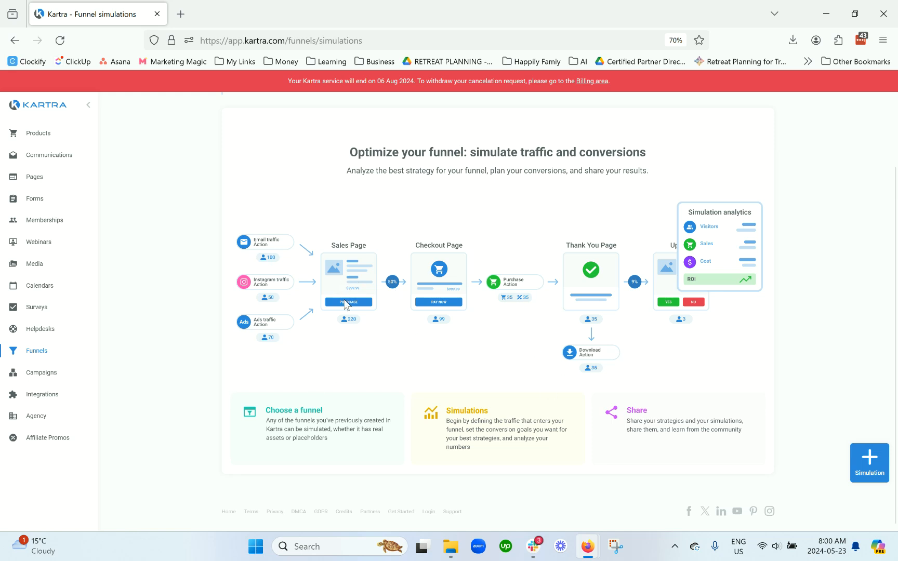
{"action": "scroll", "coordinate": [312, 234], "scroll_direction": "up", "scroll_amount": 2}
{"action": "scroll", "coordinate": [447, 338], "scroll_direction": "up", "scroll_amount": 3}
Step: Return to Funnels, start a new funnel and name it Example funnel map
{"action": "left_click", "coordinate": [237, 125]}
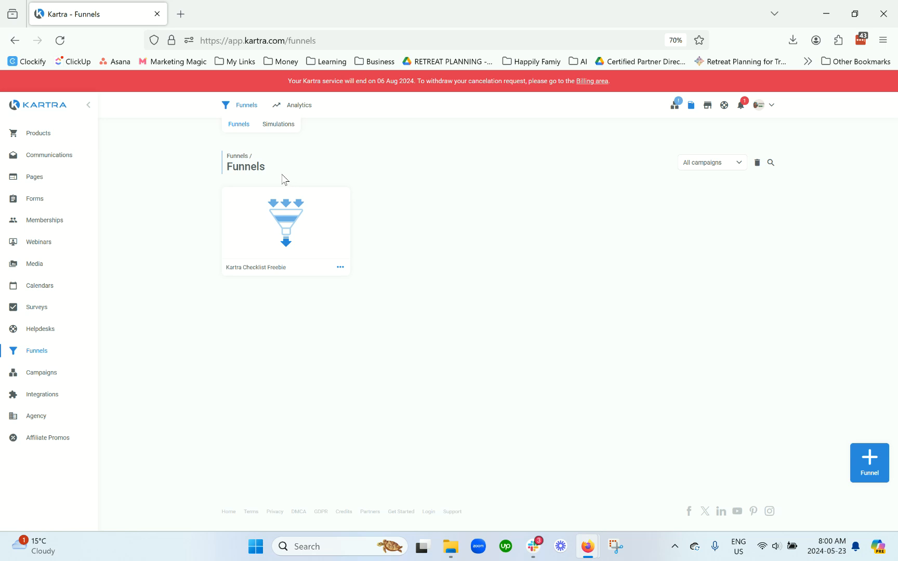
{"action": "left_click_drag", "start_coordinate": [283, 178], "coordinate": [219, 157]}
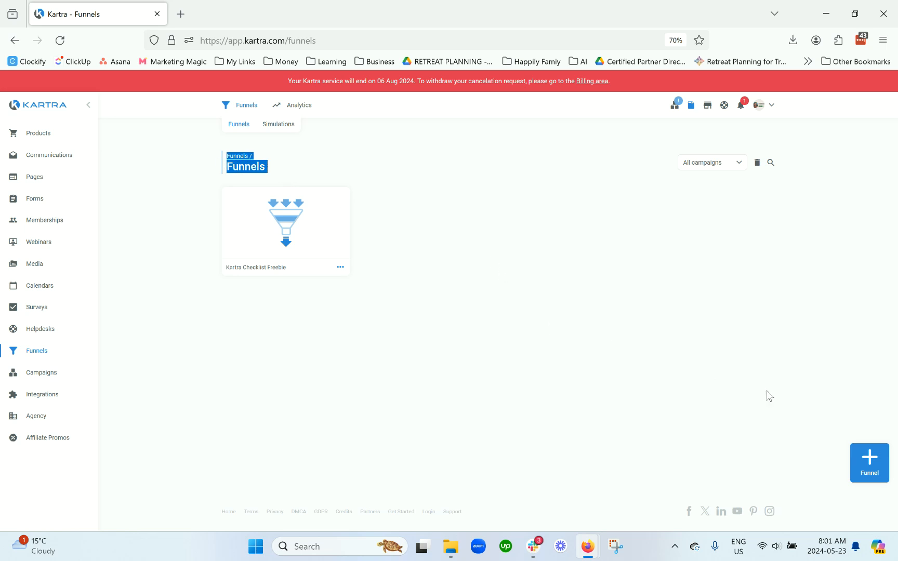
{"action": "left_click", "coordinate": [864, 472]}
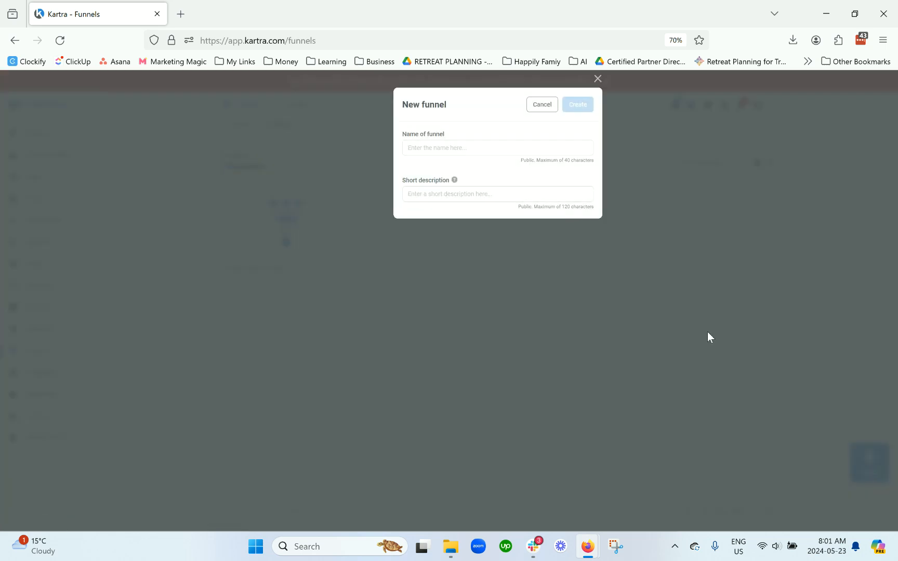
{"action": "left_click", "coordinate": [489, 148]}
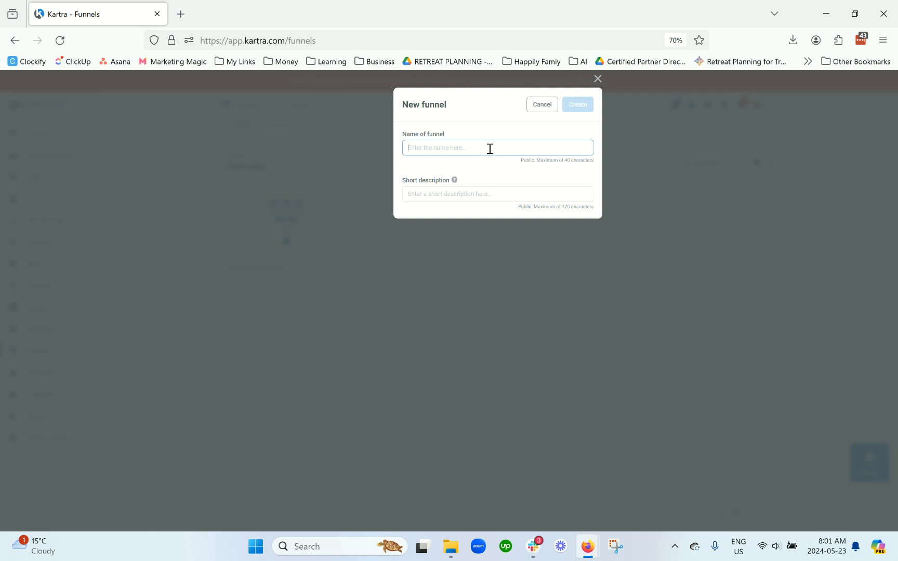
{"action": "type", "text": "Example funnel map"}
{"action": "left_click", "coordinate": [499, 191]}
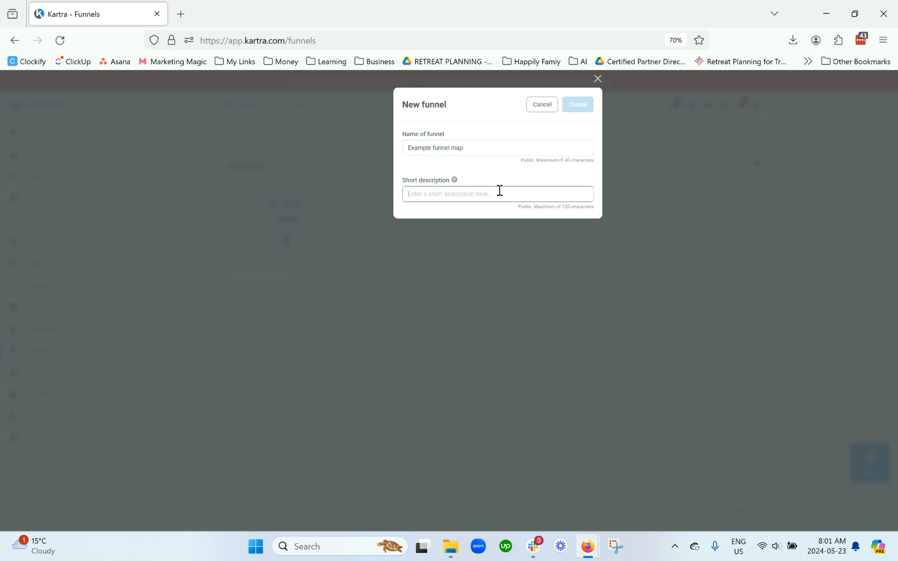
Step: Copy the funnel name into the short description and create the funnel
{"action": "left_click", "coordinate": [478, 145]}
{"action": "key", "text": "ctrl+a"}
{"action": "key", "text": "ctrl+c"}
{"action": "left_click", "coordinate": [484, 198]}
{"action": "key", "text": "ctrl+v"}
{"action": "left_click", "coordinate": [576, 105]}
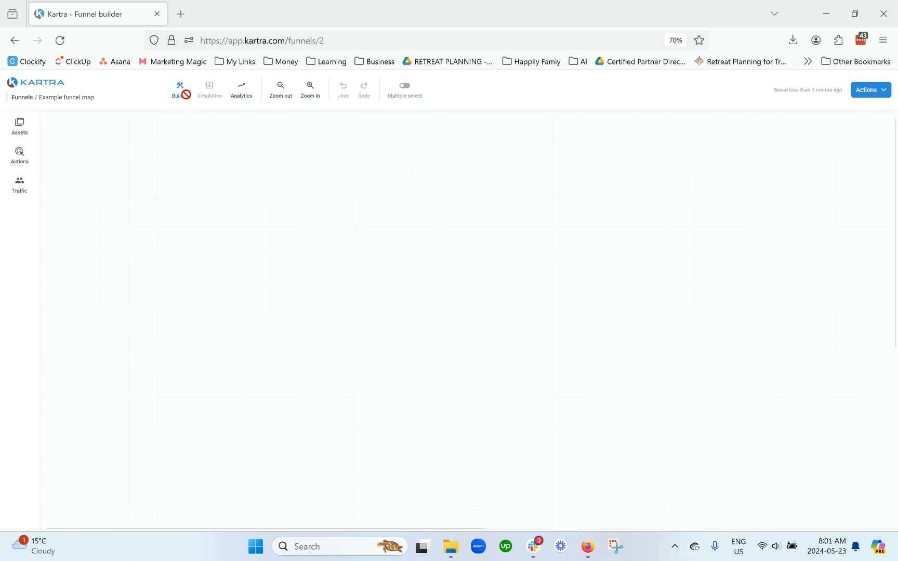
Step: Browse the Assets, Actions and Traffic element libraries of the funnel builder
{"action": "left_click", "coordinate": [19, 133]}
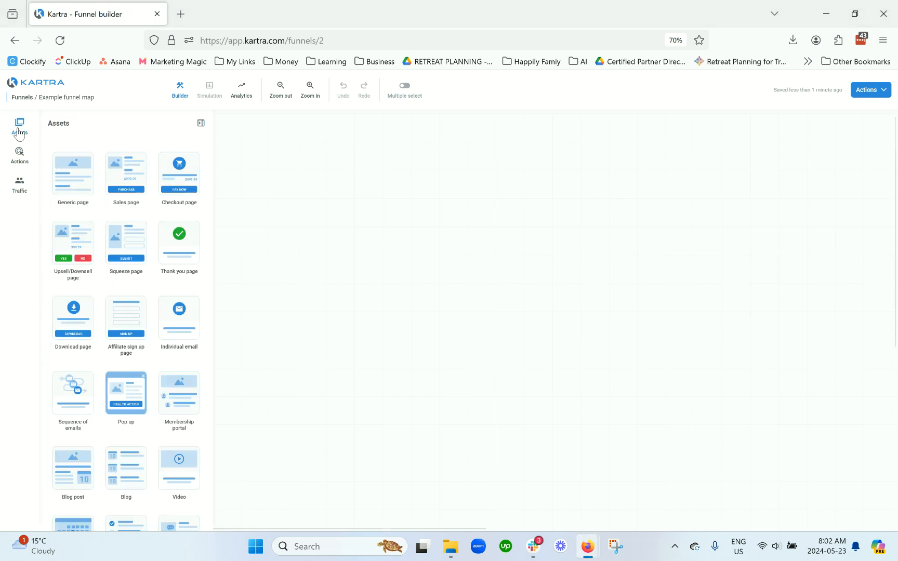
{"action": "scroll", "coordinate": [117, 239], "scroll_direction": "down", "scroll_amount": 3}
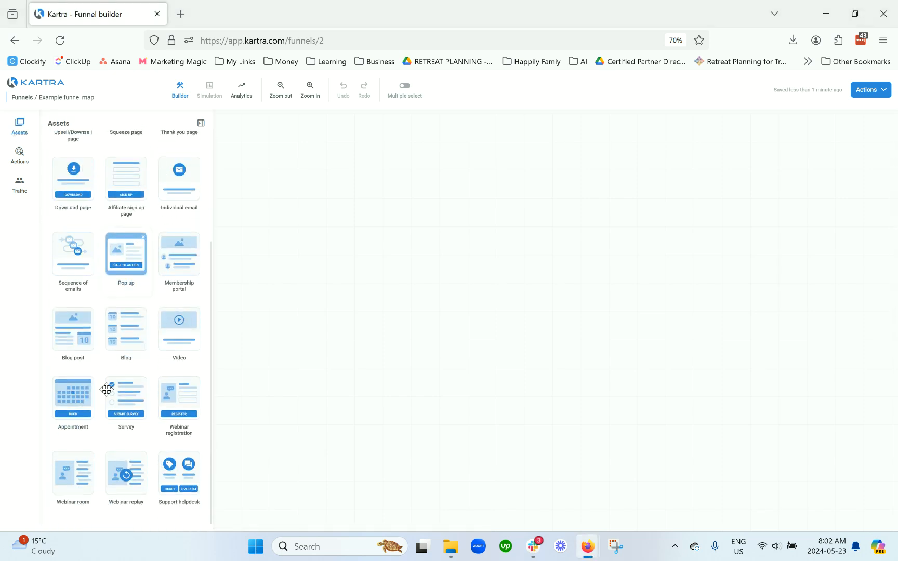
{"action": "scroll", "coordinate": [101, 412], "scroll_direction": "up", "scroll_amount": 3}
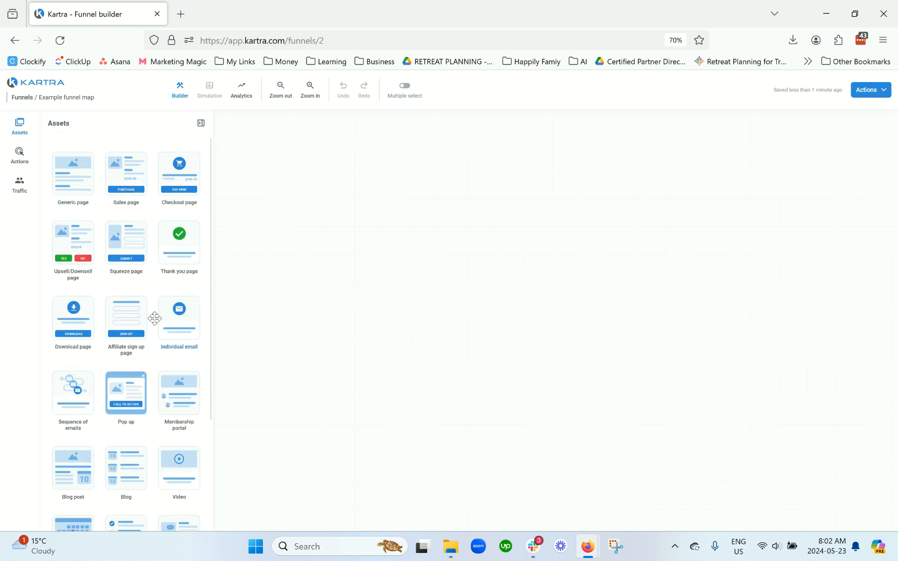
{"action": "left_click", "coordinate": [18, 155]}
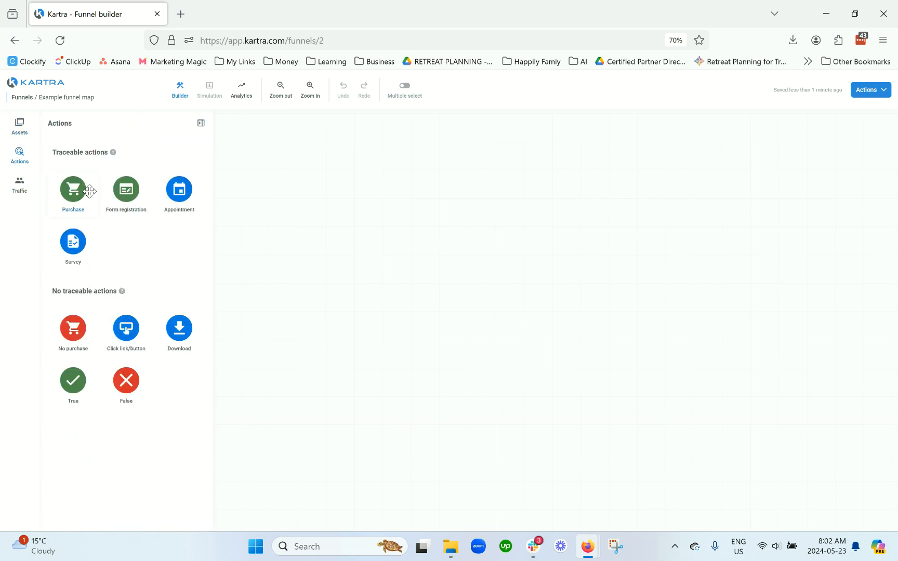
{"action": "left_click", "coordinate": [20, 187]}
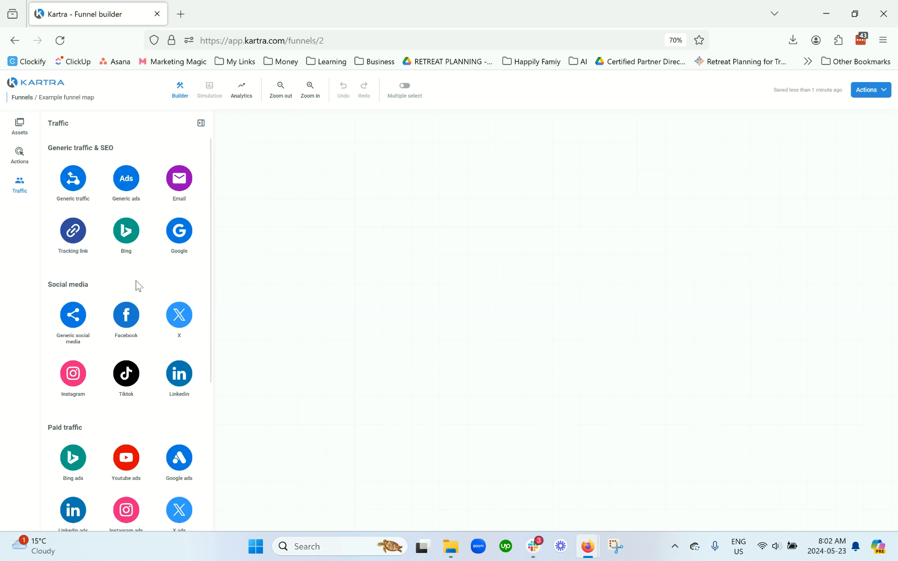
{"action": "scroll", "coordinate": [140, 263], "scroll_direction": "down", "scroll_amount": 3}
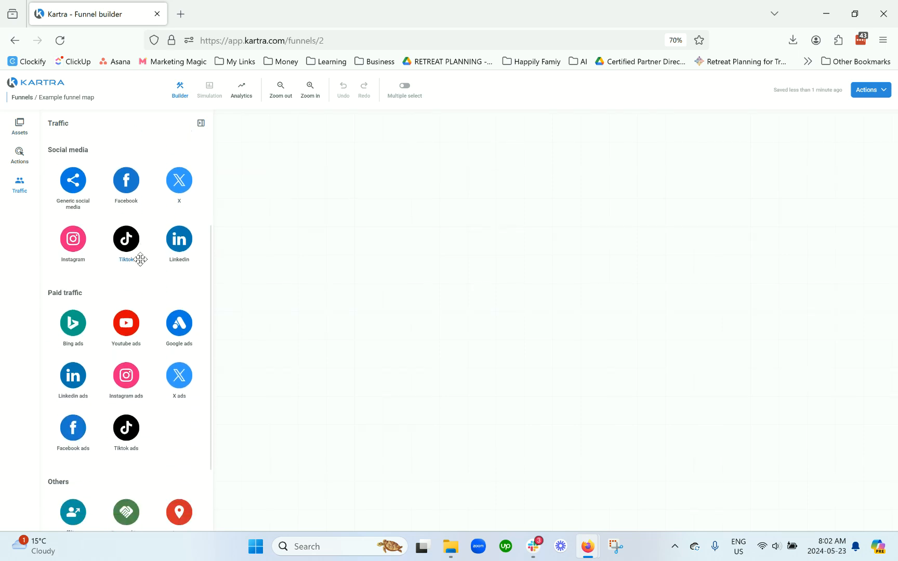
Step: Add an Instagram traffic source to the canvas with the description Instagram
{"action": "left_click_drag", "start_coordinate": [73, 247], "coordinate": [255, 220]}
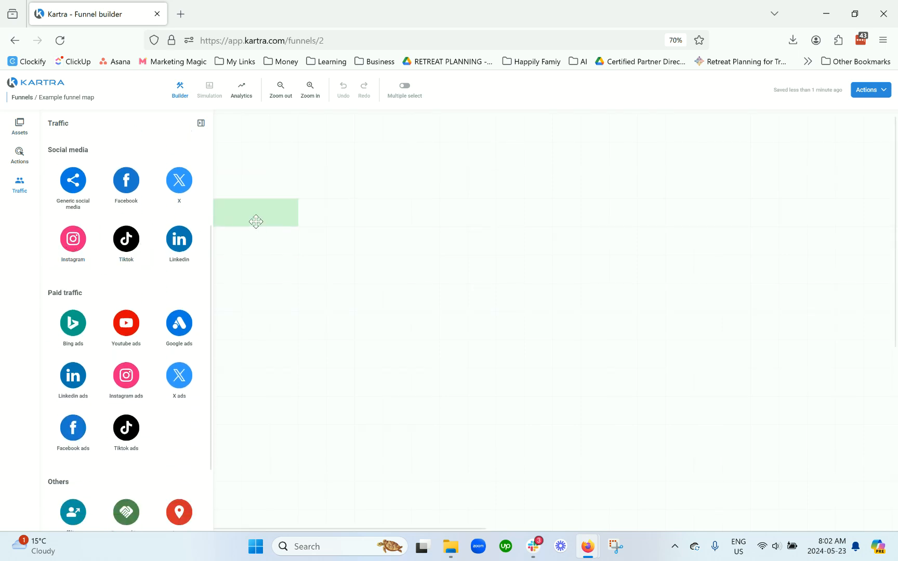
{"action": "left_click", "coordinate": [424, 152]}
{"action": "type", "text": "In"}
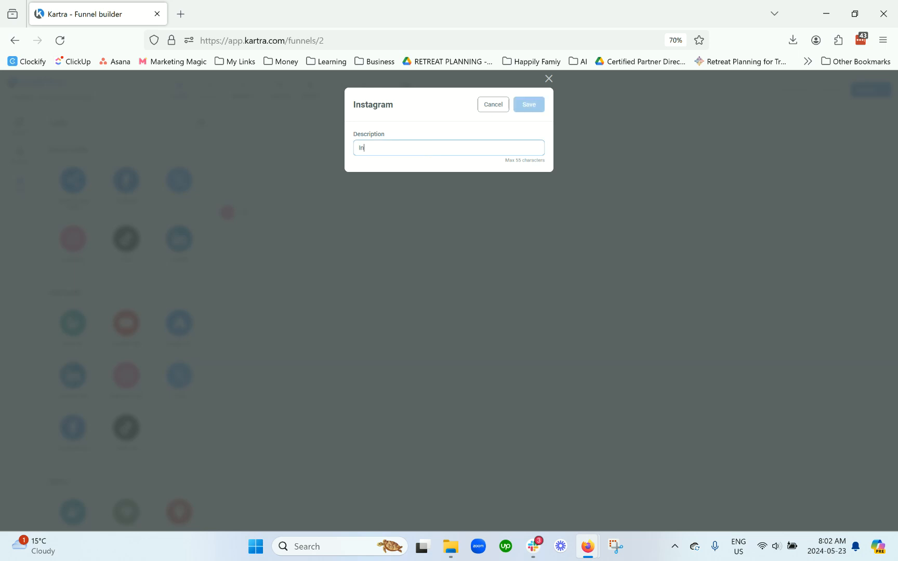
{"action": "type", "text": "stagram"}
{"action": "left_click", "coordinate": [530, 106]}
Step: Add a LinkedIn traffic source below it with the description LinkedIn
{"action": "left_click_drag", "start_coordinate": [173, 254], "coordinate": [256, 276]}
{"action": "left_click", "coordinate": [433, 150]}
{"action": "type", "text": "LinkedIn"}
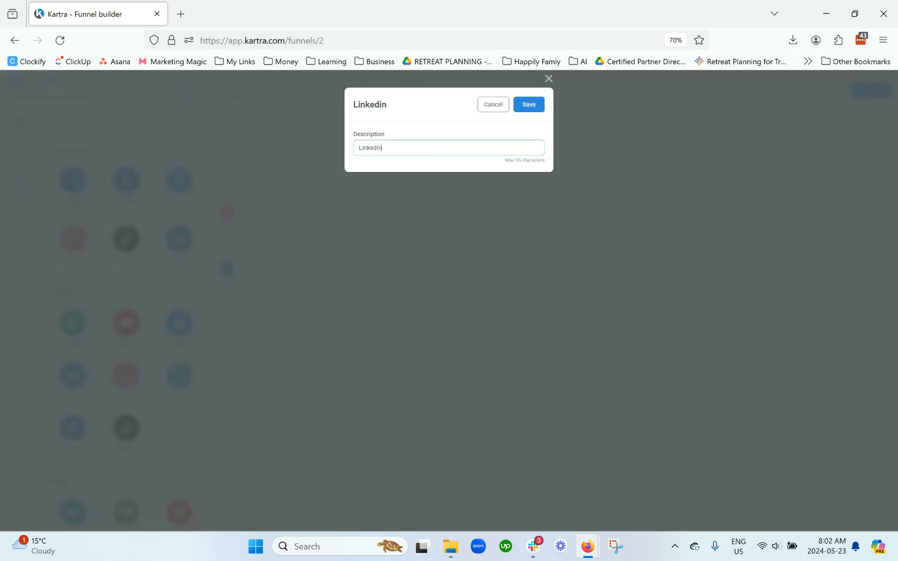
{"action": "left_click", "coordinate": [529, 104]}
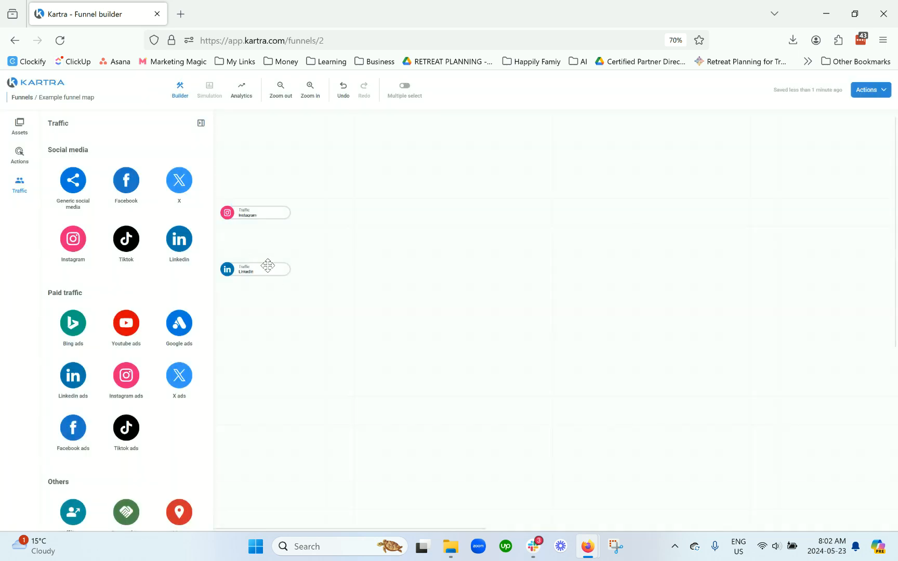
{"action": "mouse_move", "coordinate": [265, 269]}
{"action": "left_mouse_down"}
{"action": "mouse_move", "coordinate": [270, 259]}
{"action": "mouse_move", "coordinate": [267, 269]}
{"action": "left_mouse_up"}
{"action": "scroll", "coordinate": [154, 335], "scroll_direction": "down", "scroll_amount": 3}
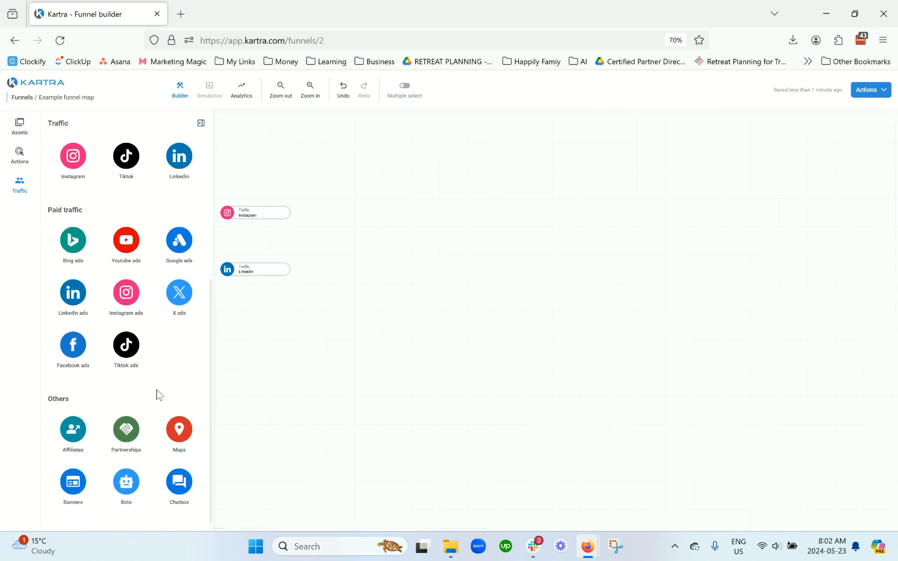
{"action": "scroll", "coordinate": [159, 395], "scroll_direction": "up", "scroll_amount": 2}
{"action": "scroll", "coordinate": [158, 394], "scroll_direction": "up", "scroll_amount": 2}
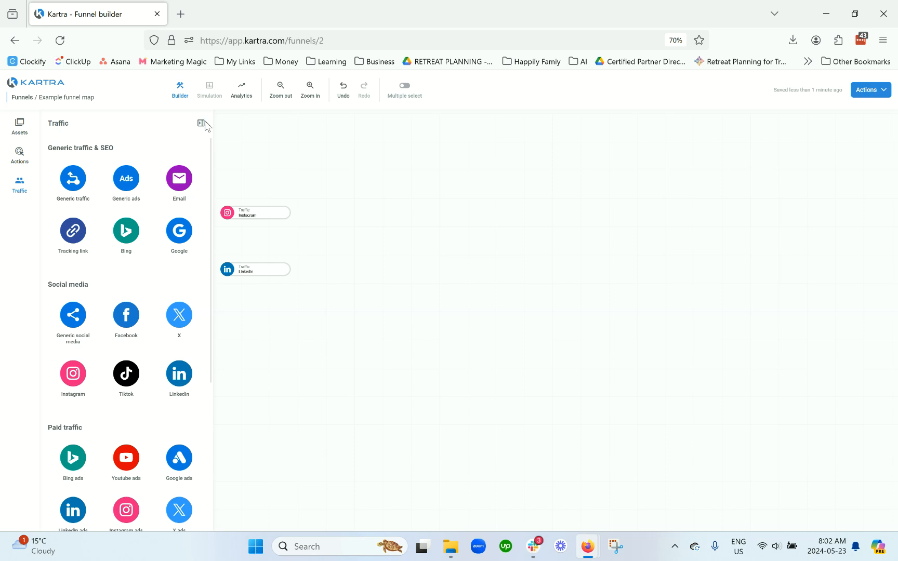
Step: Add a Squeeze page to the canvas linked to the existing Kartra page 30 Days of Kartra Optin Page
{"action": "left_click", "coordinate": [20, 127]}
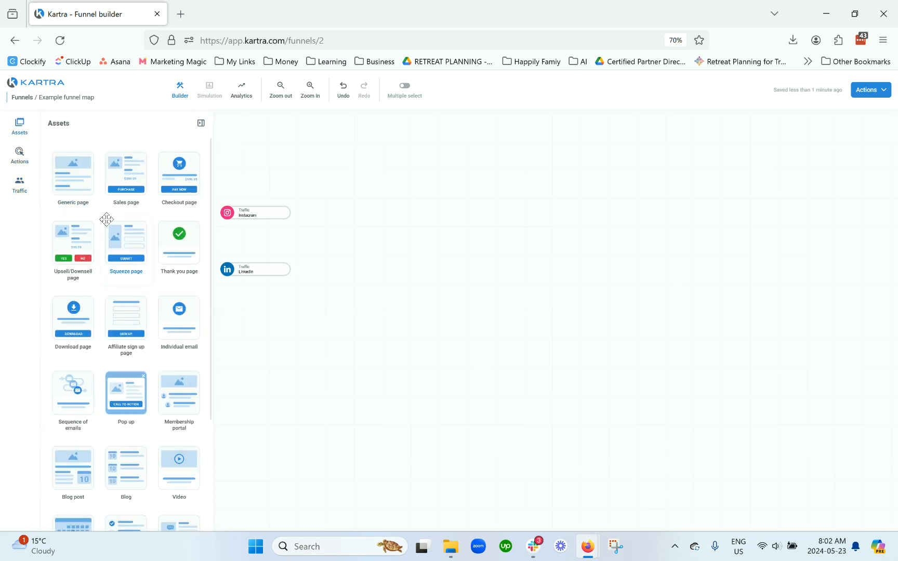
{"action": "scroll", "coordinate": [106, 218], "scroll_direction": "down", "scroll_amount": 1}
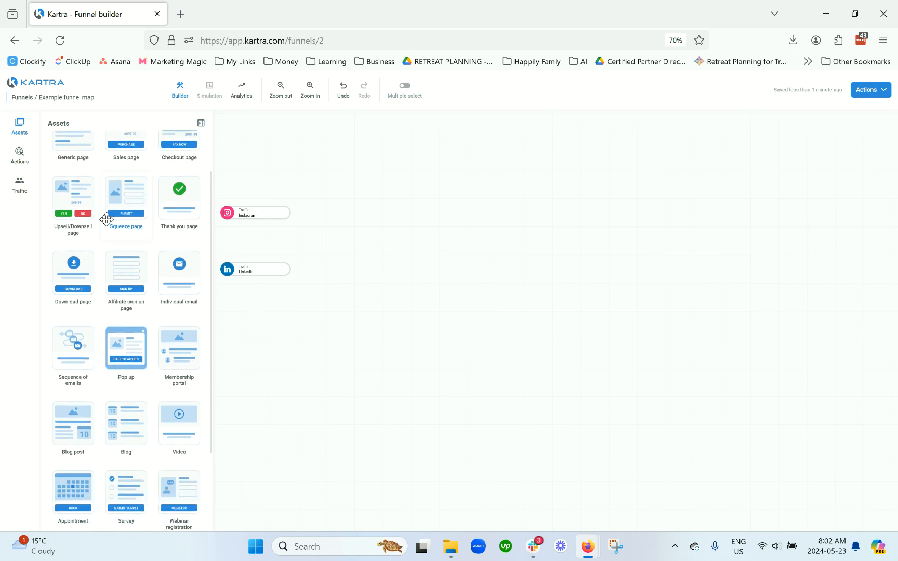
{"action": "left_click_drag", "start_coordinate": [127, 199], "coordinate": [398, 225]}
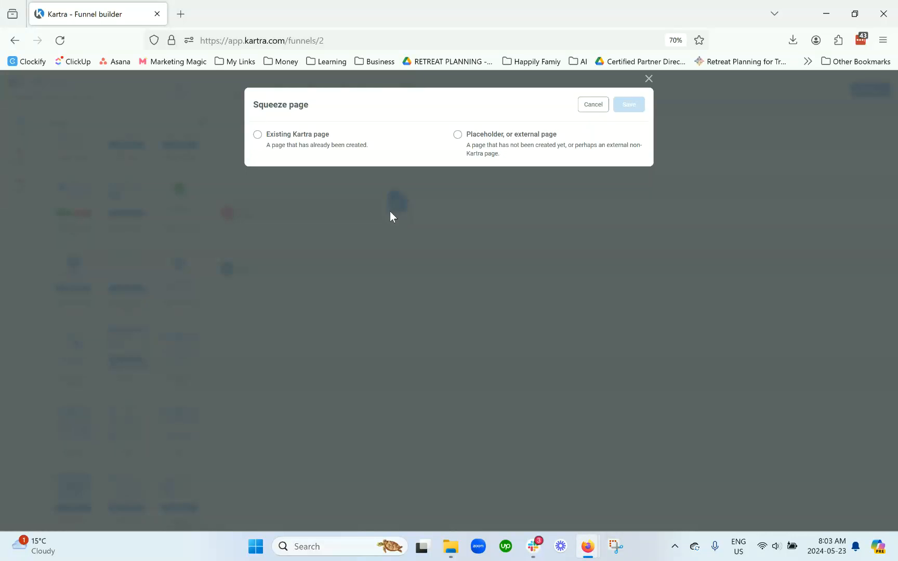
{"action": "left_click", "coordinate": [496, 149]}
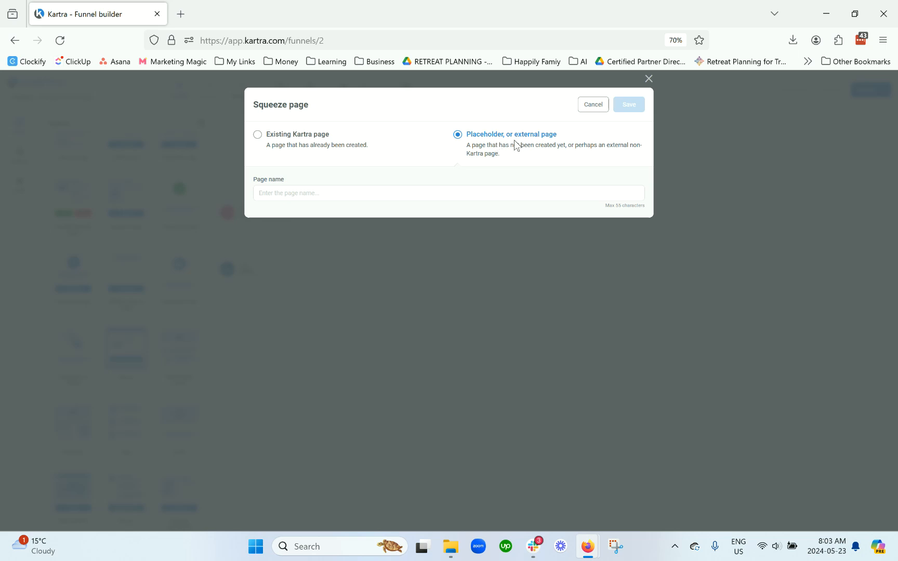
{"action": "left_click", "coordinate": [315, 148]}
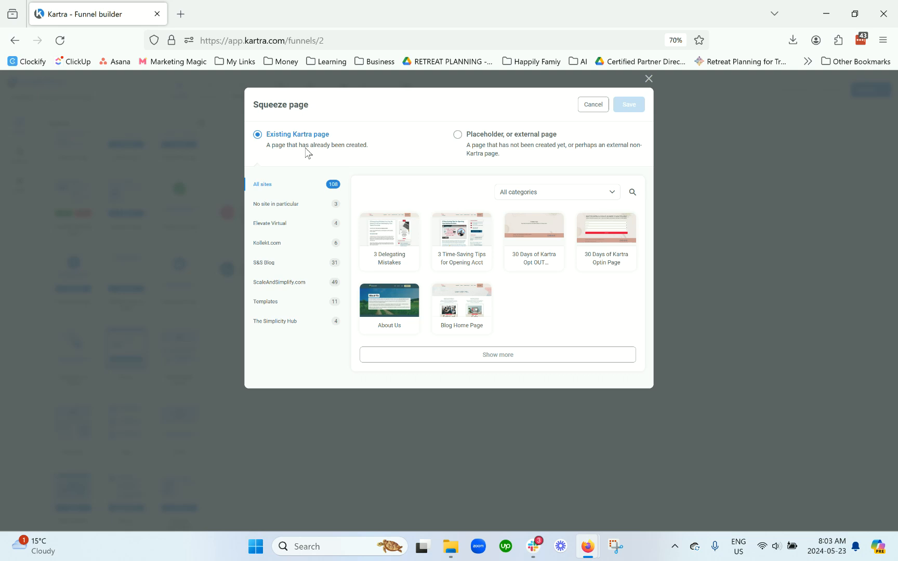
{"action": "left_click", "coordinate": [608, 243]}
{"action": "left_click", "coordinate": [629, 106]}
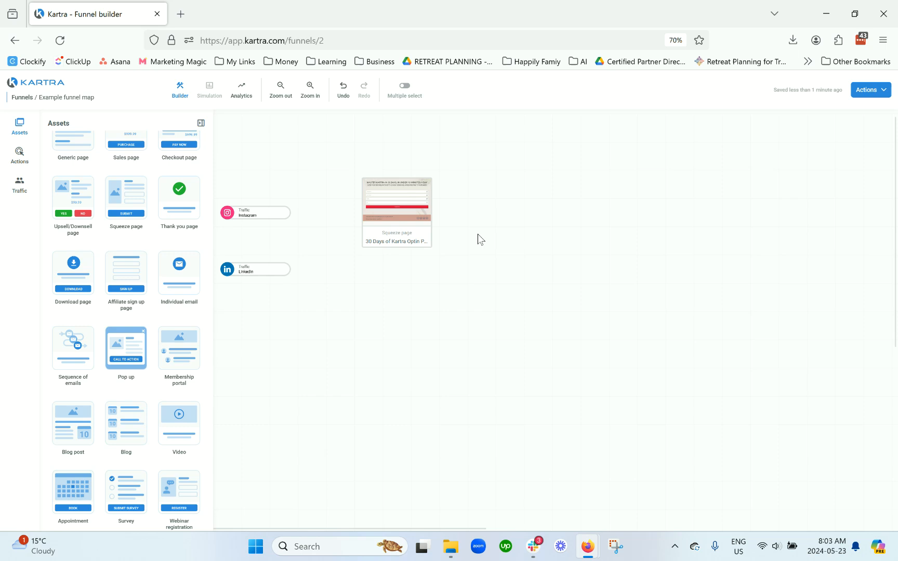
Step: Move the Instagram and LinkedIn traffic nodes up beside the squeeze page
{"action": "left_click", "coordinate": [376, 217]}
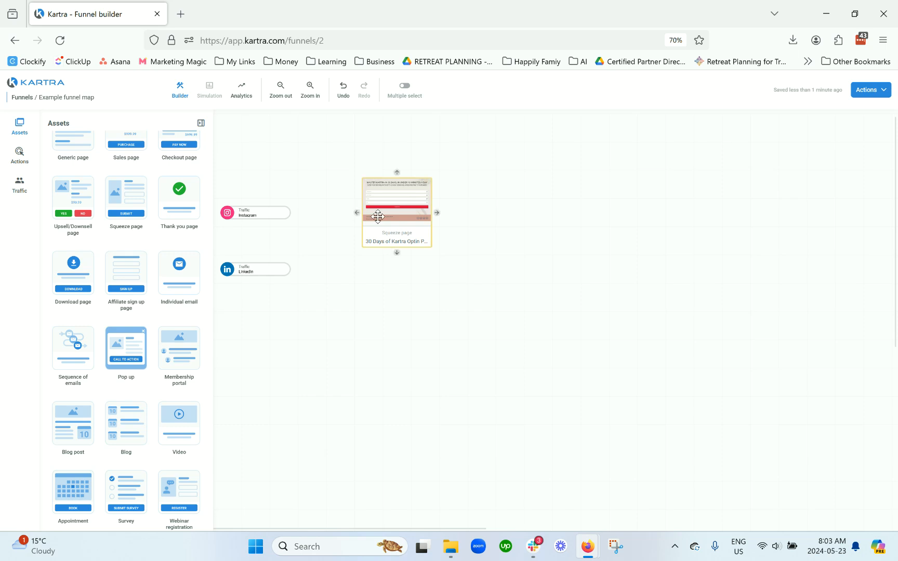
{"action": "left_click", "coordinate": [577, 208]}
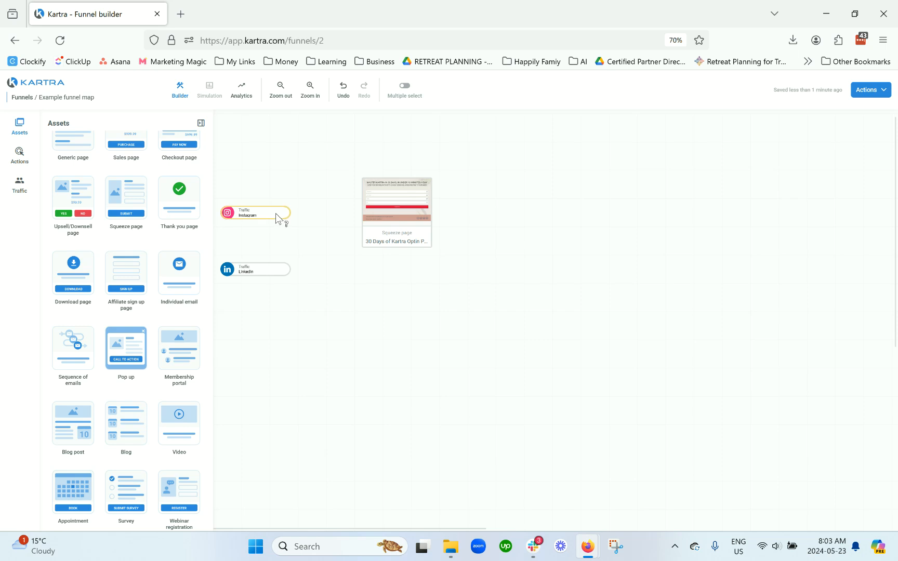
{"action": "left_click_drag", "start_coordinate": [271, 215], "coordinate": [283, 191]}
{"action": "left_click_drag", "start_coordinate": [273, 273], "coordinate": [290, 247]}
Step: Connect both the Instagram and LinkedIn traffic nodes to the squeeze page
{"action": "left_click", "coordinate": [311, 186]}
{"action": "left_click_drag", "start_coordinate": [323, 184], "coordinate": [365, 212]}
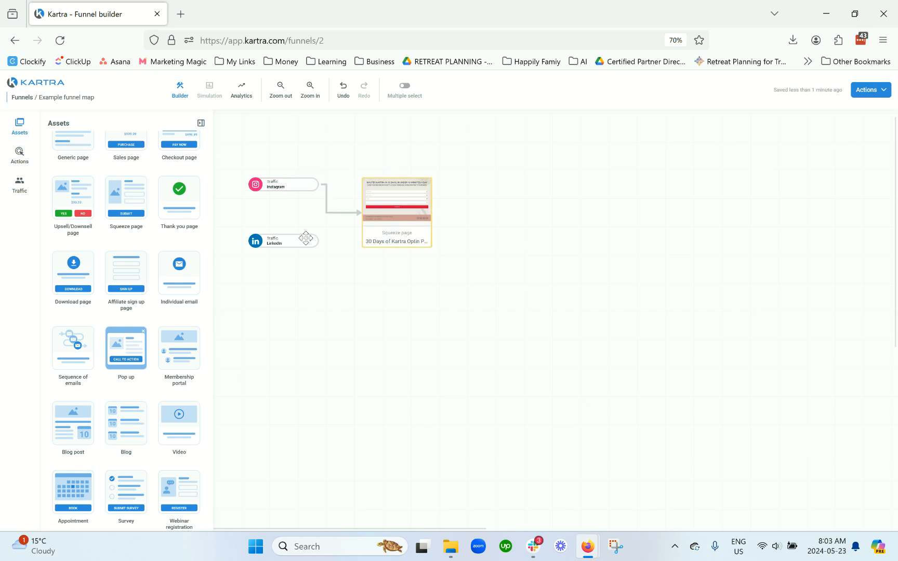
{"action": "left_click", "coordinate": [308, 243]}
{"action": "left_click", "coordinate": [323, 242]}
{"action": "left_click", "coordinate": [311, 243]}
{"action": "left_click_drag", "start_coordinate": [324, 242], "coordinate": [351, 221]}
Step: Add a Form registration action using the existing form 30 Days of Kartra - Optin and connect the squeeze page to it
{"action": "left_click", "coordinate": [24, 162]}
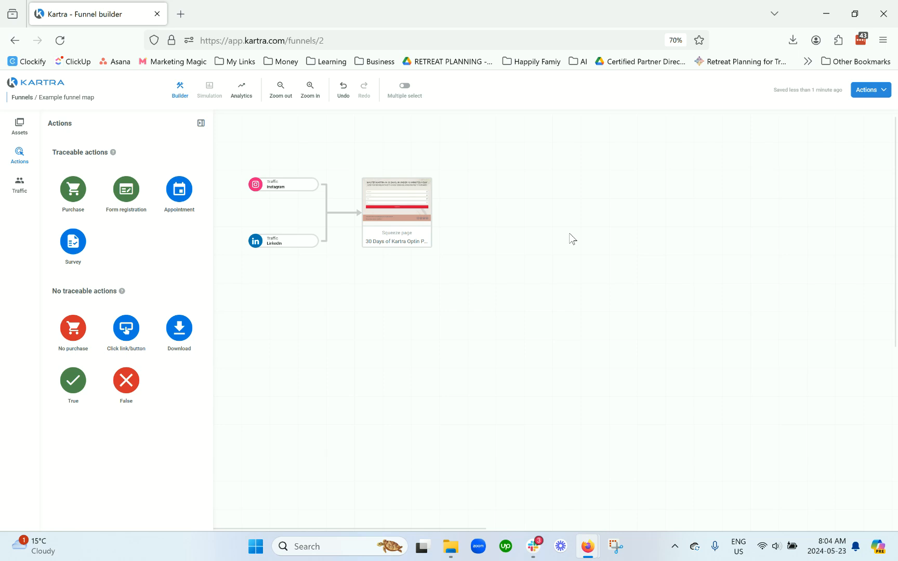
{"action": "left_click_drag", "start_coordinate": [133, 197], "coordinate": [521, 213]}
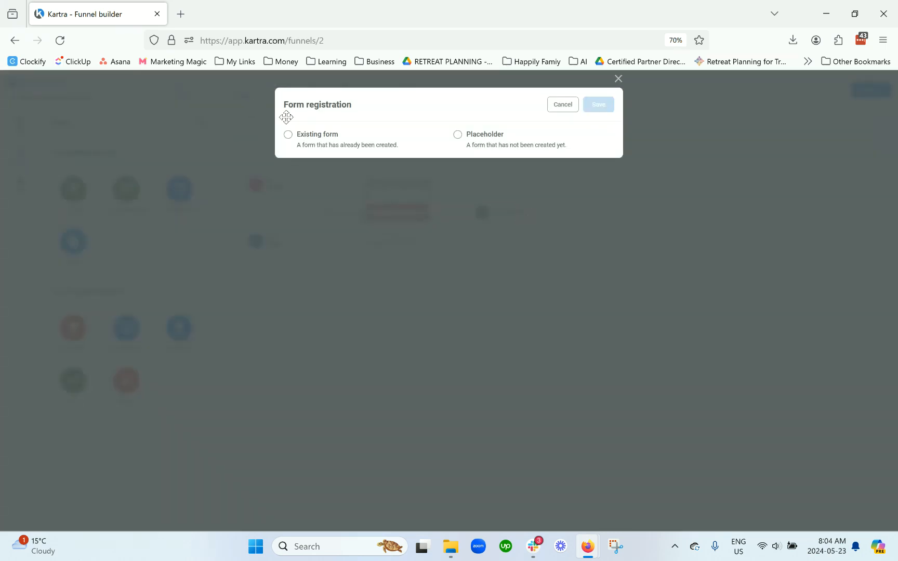
{"action": "left_click", "coordinate": [321, 147]}
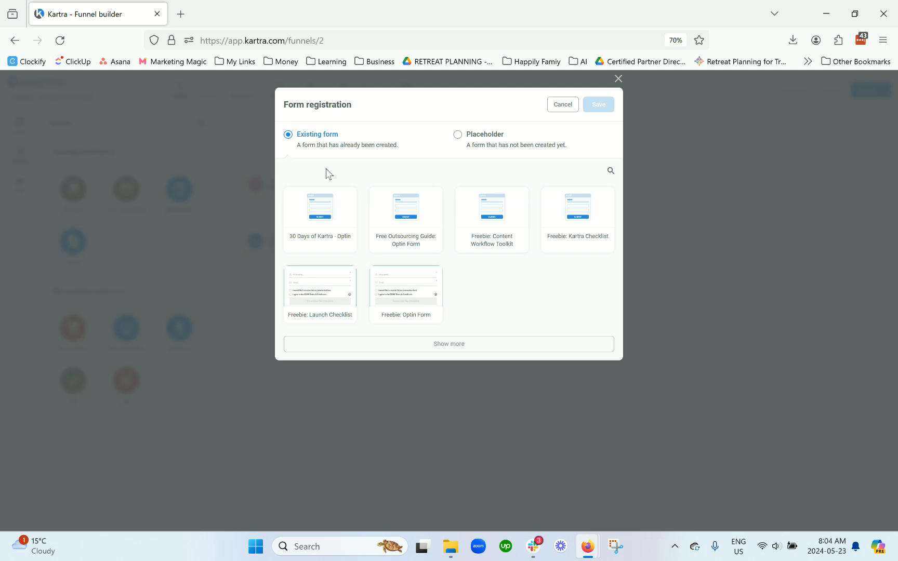
{"action": "left_click", "coordinate": [320, 218]}
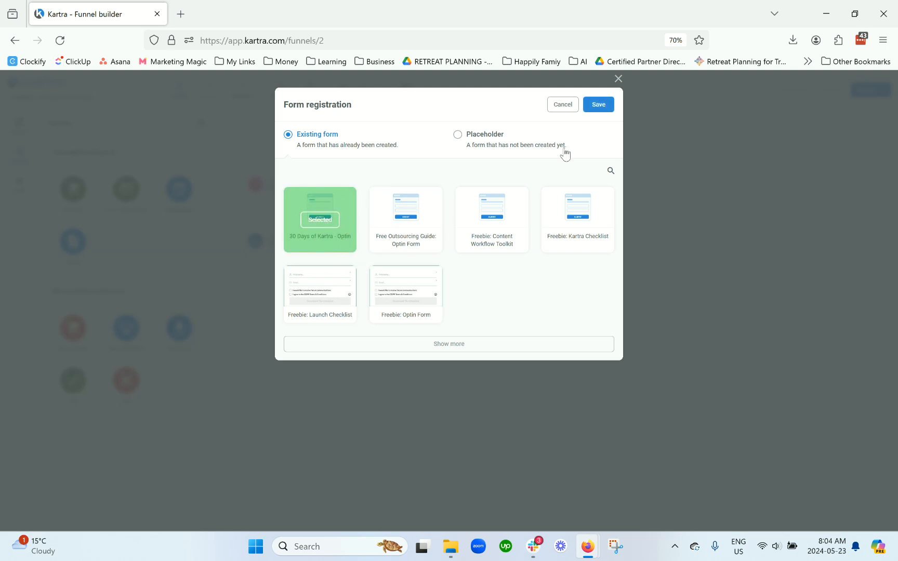
{"action": "left_click", "coordinate": [598, 105]}
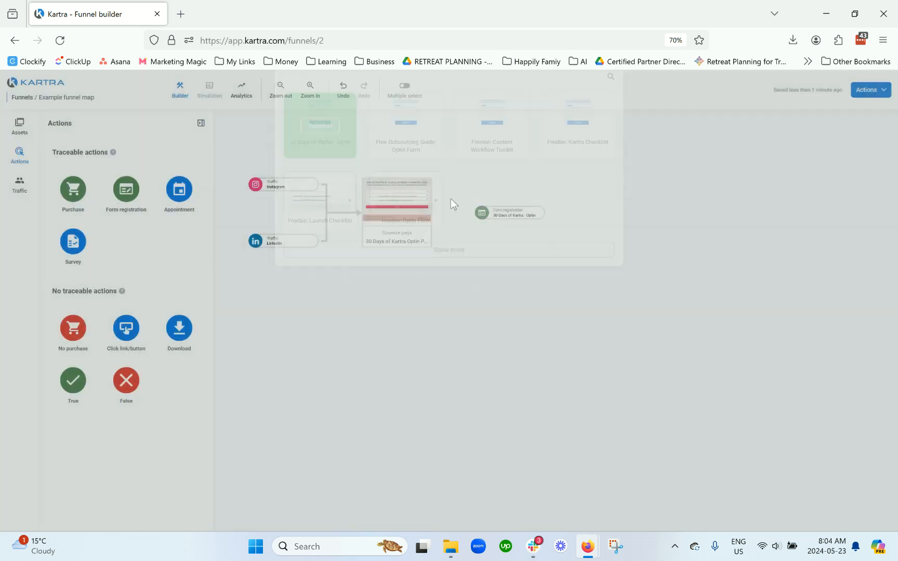
{"action": "left_click_drag", "start_coordinate": [423, 213], "coordinate": [483, 213]}
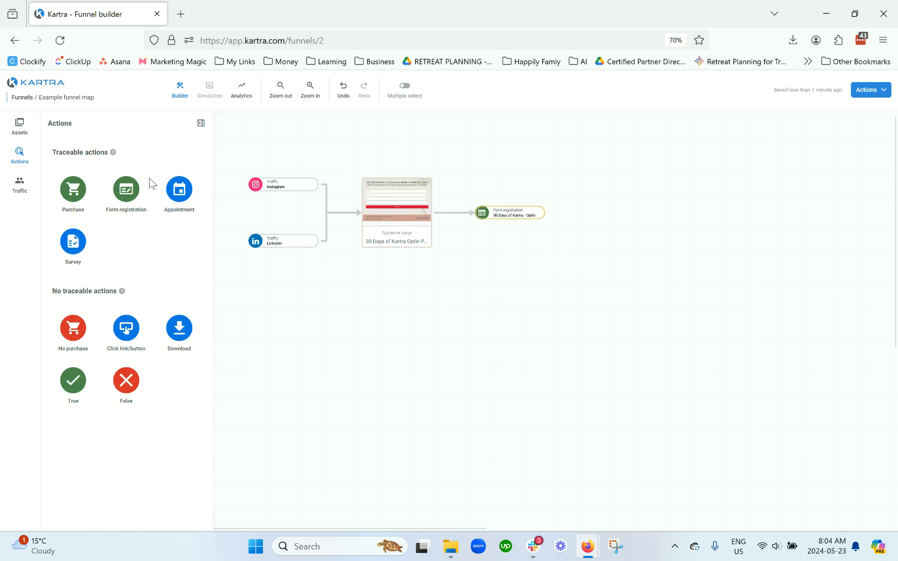
Step: Add a Thank you page linked to the existing Kartra page 30 Days of Kartra Opt OUT and connect the form registration to it
{"action": "left_click", "coordinate": [20, 125]}
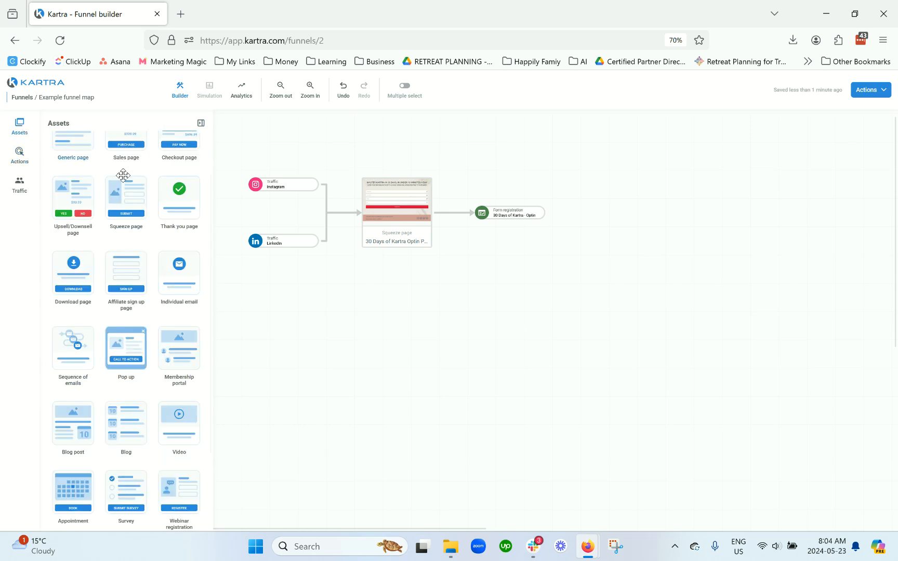
{"action": "left_click_drag", "start_coordinate": [179, 201], "coordinate": [633, 229]}
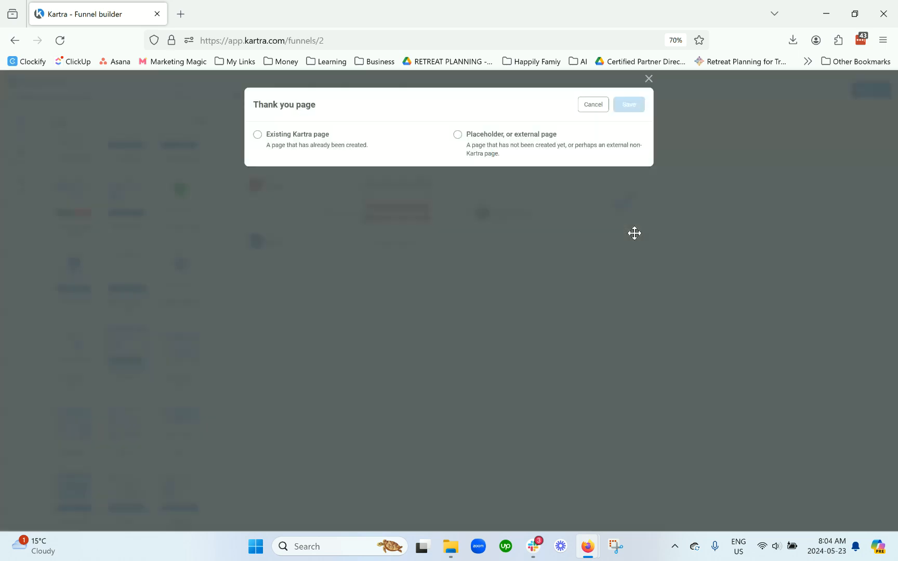
{"action": "left_click", "coordinate": [326, 145]}
{"action": "mouse_move", "coordinate": [535, 248]}
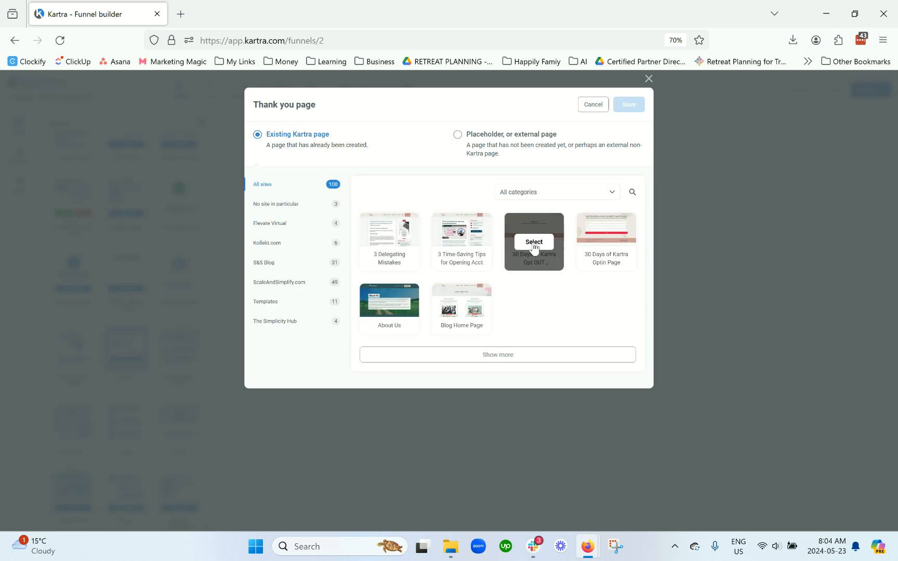
{"action": "left_click", "coordinate": [533, 242]}
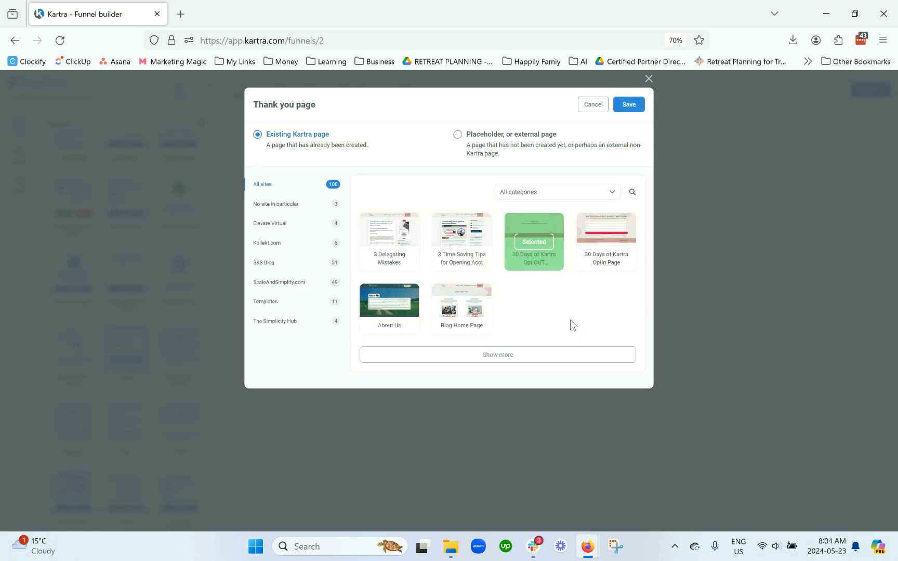
{"action": "left_click", "coordinate": [547, 357]}
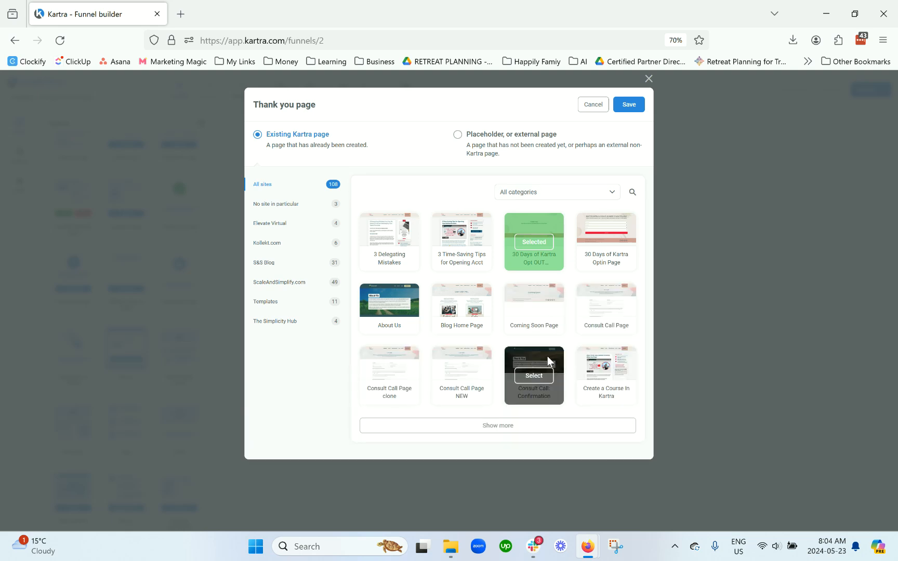
{"action": "left_click", "coordinate": [628, 106]}
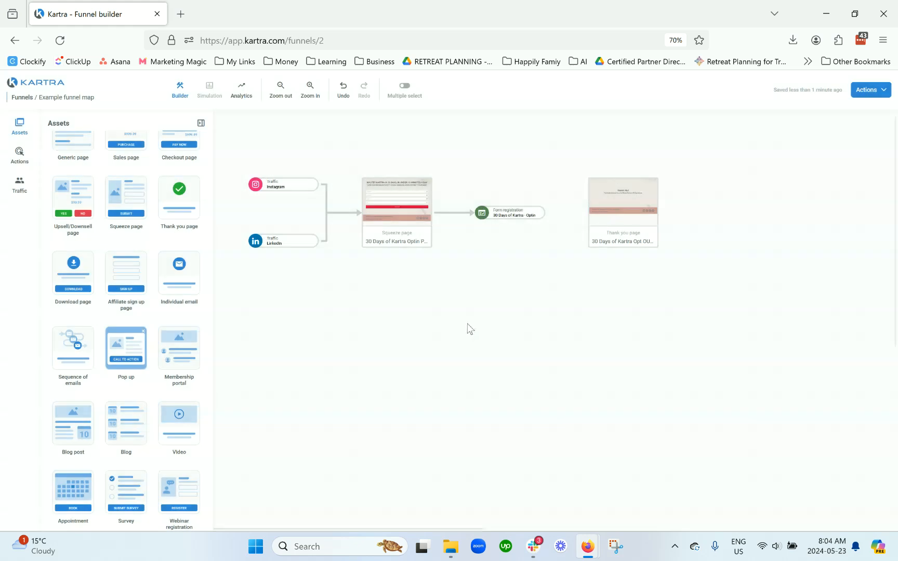
{"action": "mouse_move", "coordinate": [548, 218]}
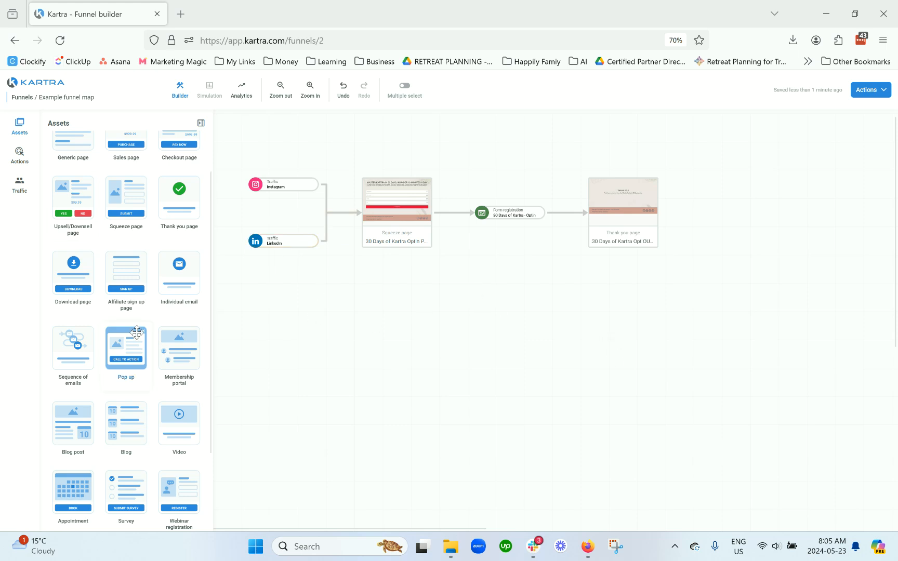
Step: Add a Sequence of emails node using the existing sequence *FREEBIE: 55 Tasks Cheatsheet - Welcome
{"action": "scroll", "coordinate": [136, 333], "scroll_direction": "down", "scroll_amount": 1}
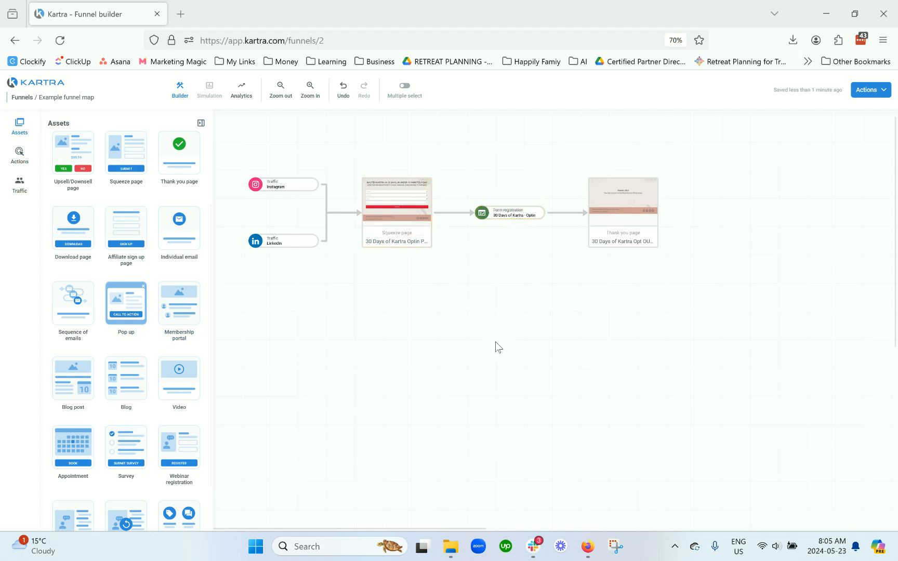
{"action": "left_click_drag", "start_coordinate": [74, 308], "coordinate": [506, 329]}
{"action": "left_click", "coordinate": [343, 148]}
{"action": "left_click", "coordinate": [341, 194]}
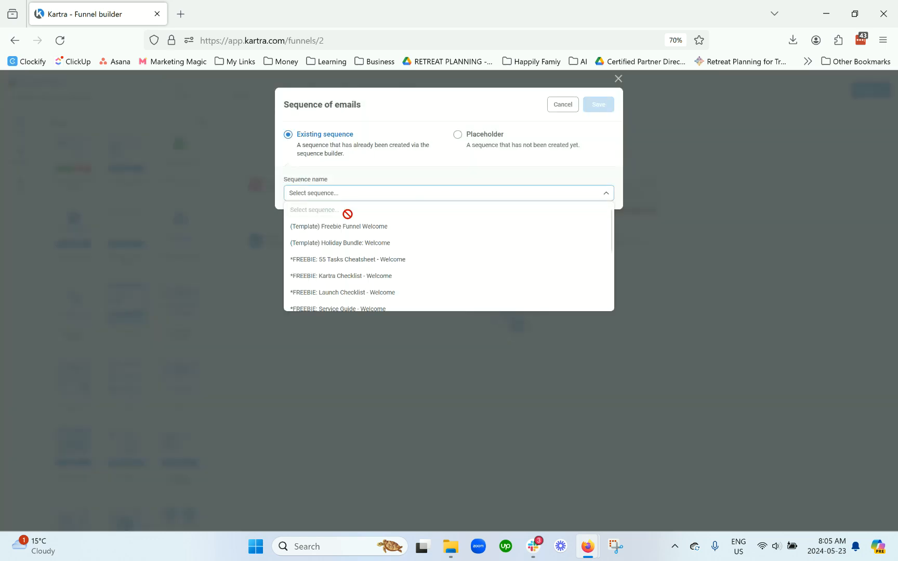
{"action": "left_click", "coordinate": [352, 260]}
{"action": "left_click", "coordinate": [597, 106]}
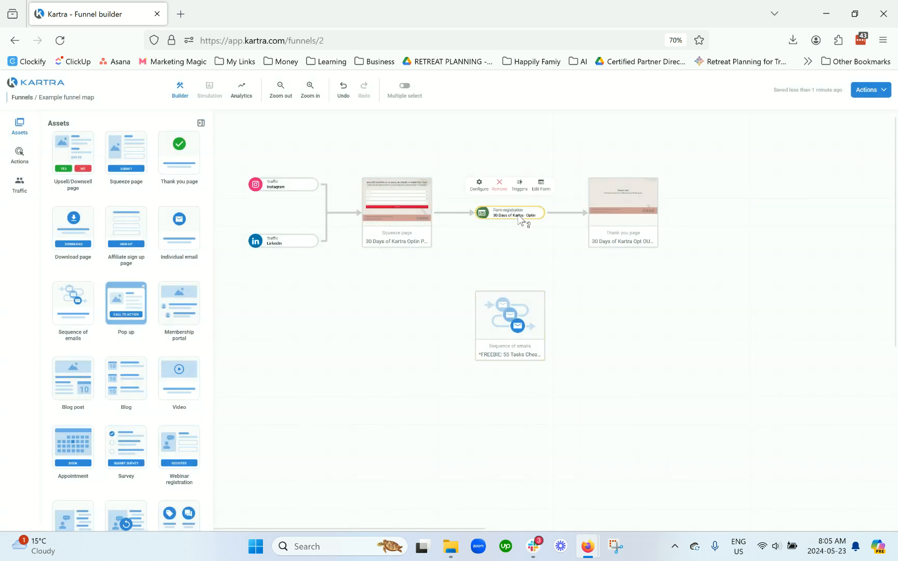
Step: Examine the selection and configure options of the form registration and squeeze page nodes
{"action": "left_click", "coordinate": [530, 219]}
{"action": "left_click", "coordinate": [522, 267]}
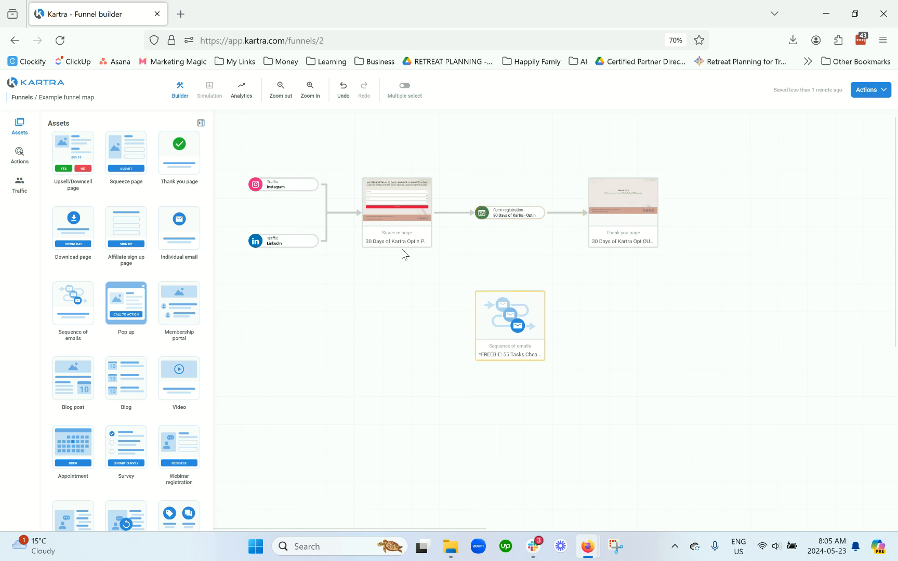
{"action": "left_click", "coordinate": [396, 237]}
{"action": "left_click", "coordinate": [496, 216]}
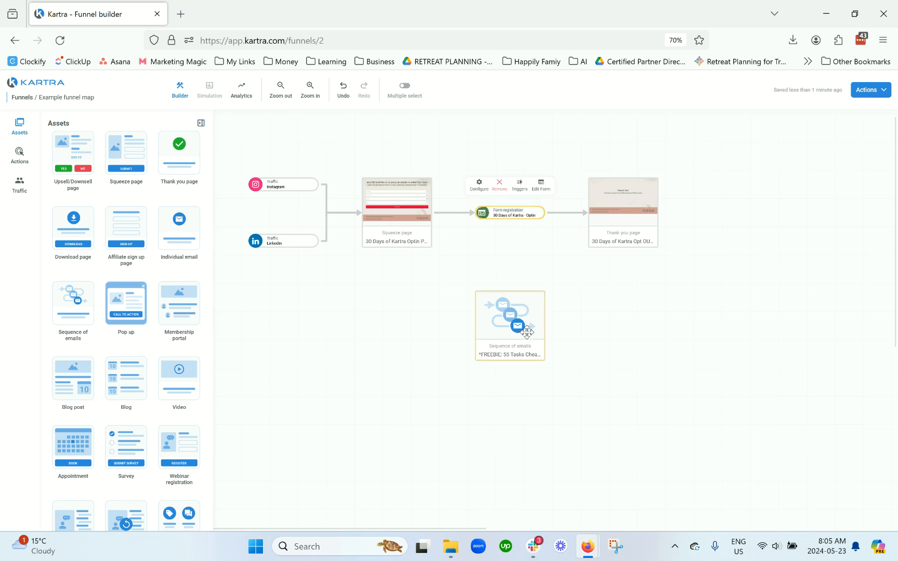
{"action": "left_click", "coordinate": [430, 243]}
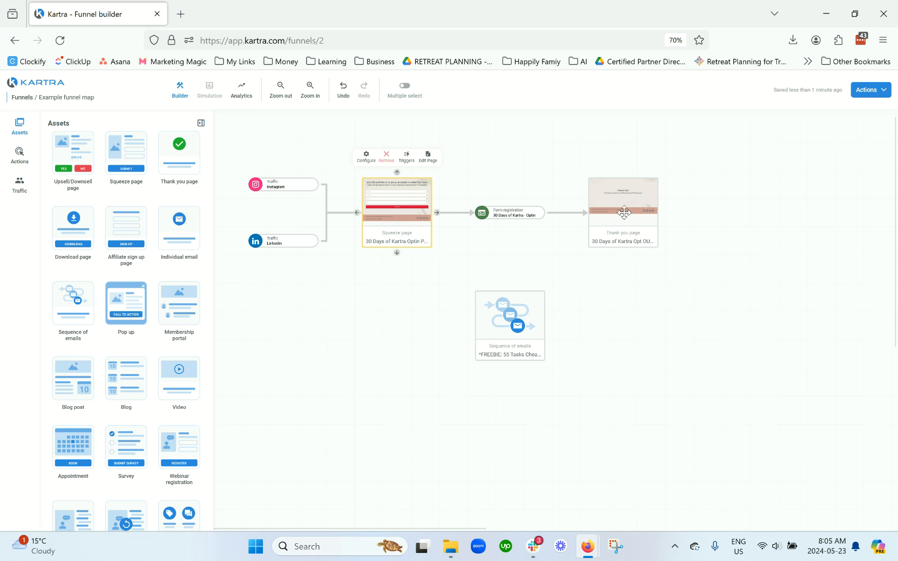
{"action": "left_click", "coordinate": [516, 216]}
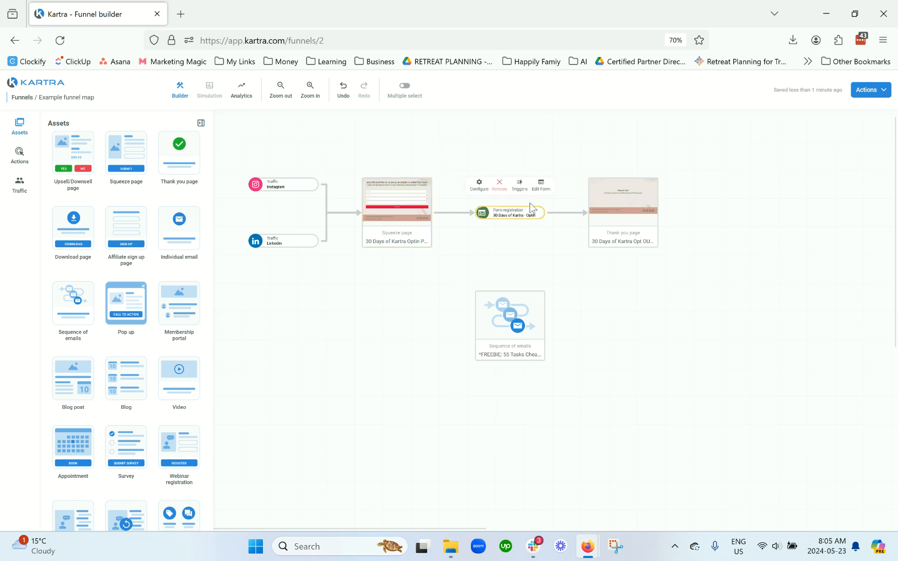
{"action": "left_click", "coordinate": [481, 187]}
{"action": "left_click", "coordinate": [566, 107]}
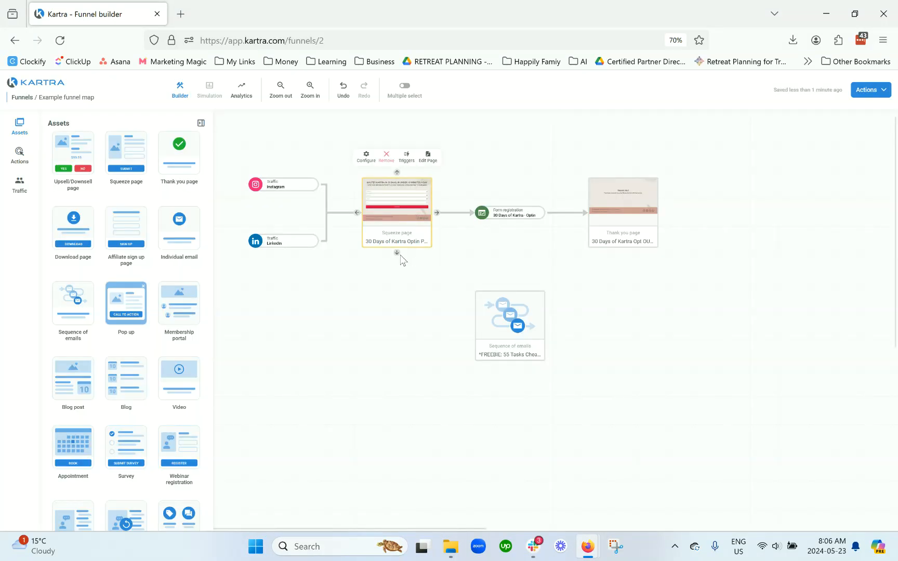
Step: Connect the squeeze page to the email sequence, then delete that connection
{"action": "left_click_drag", "start_coordinate": [397, 253], "coordinate": [509, 326]}
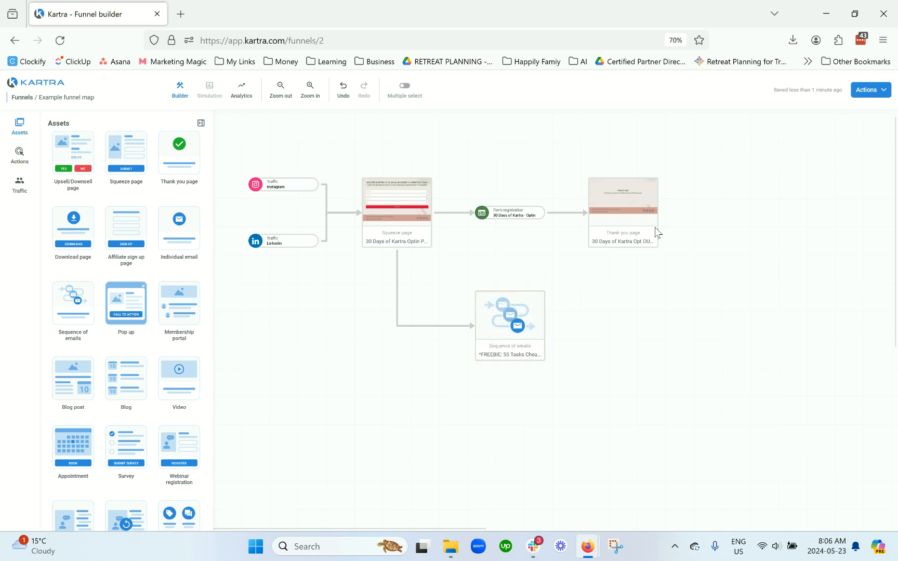
{"action": "left_click", "coordinate": [396, 325]}
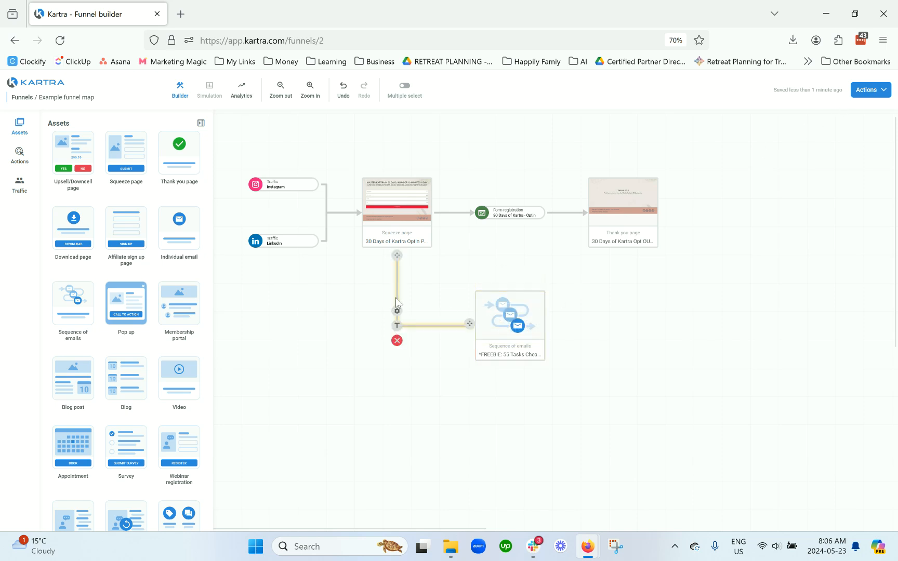
{"action": "left_click", "coordinate": [397, 341]}
Step: Move the email sequence under the thank you page and connect the thank you page to it
{"action": "left_click_drag", "start_coordinate": [496, 321], "coordinate": [618, 327]}
{"action": "left_click_drag", "start_coordinate": [623, 252], "coordinate": [629, 295]}
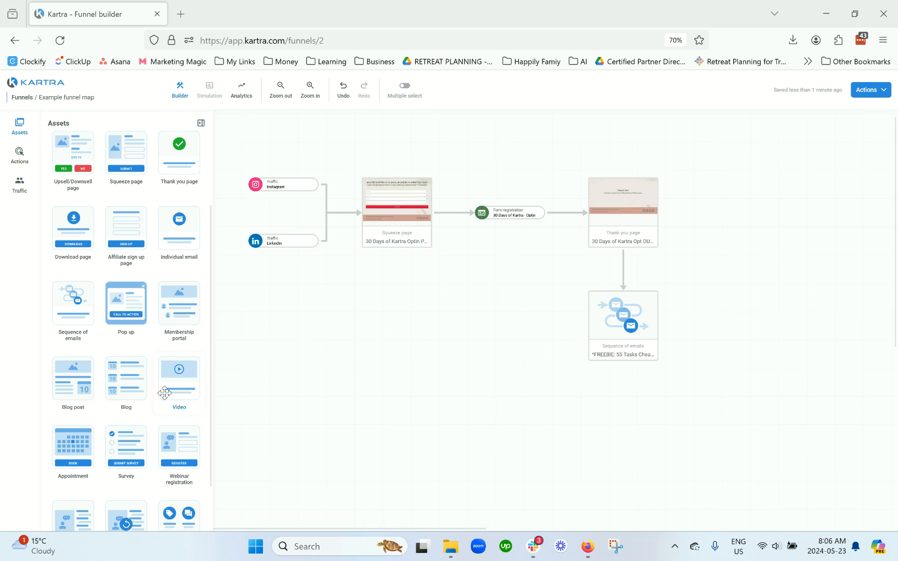
Step: Add a placeholder Sales page named Sales Example to the right of the email sequence
{"action": "scroll", "coordinate": [154, 394], "scroll_direction": "up", "scroll_amount": 2}
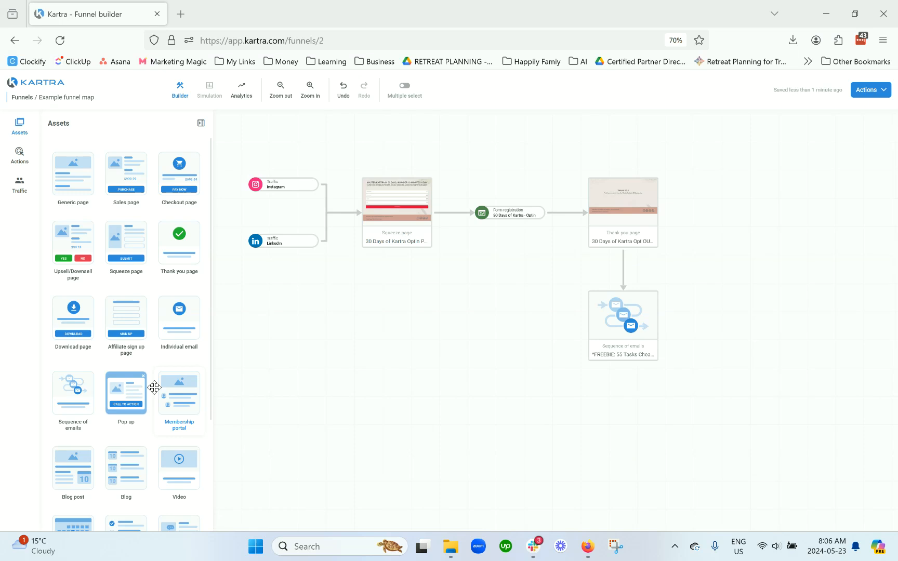
{"action": "left_click_drag", "start_coordinate": [126, 176], "coordinate": [769, 324]}
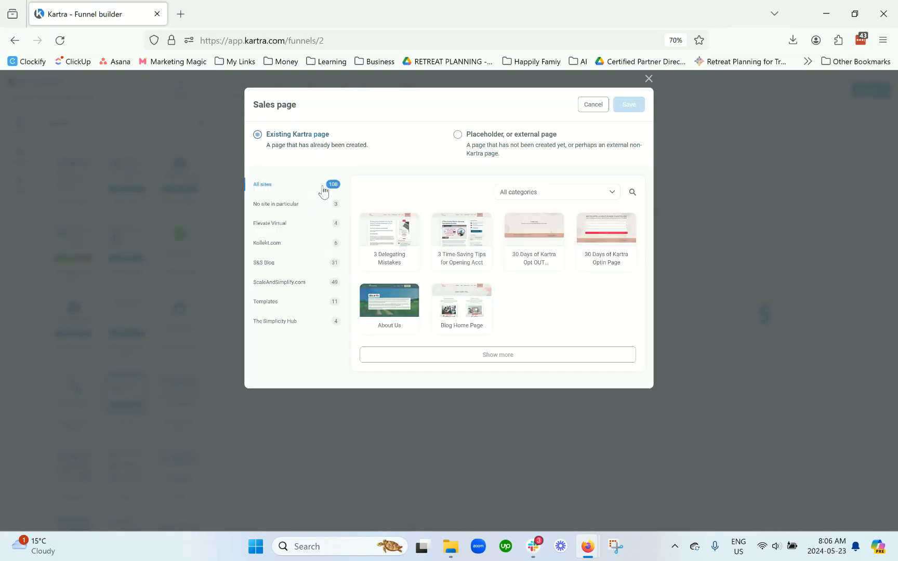
{"action": "left_click", "coordinate": [471, 135]}
{"action": "left_click", "coordinate": [455, 193]}
{"action": "type", "text": "Sales Example"}
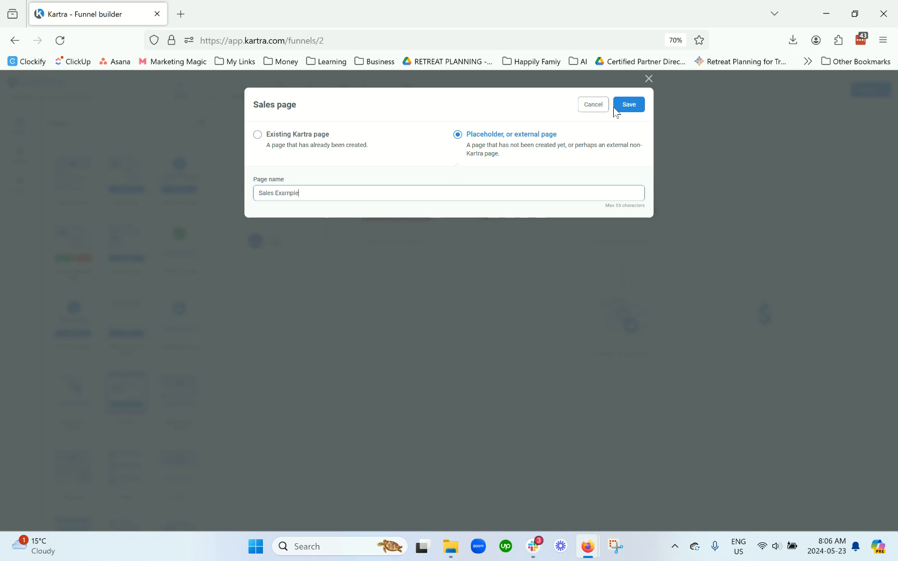
{"action": "left_click", "coordinate": [624, 106]}
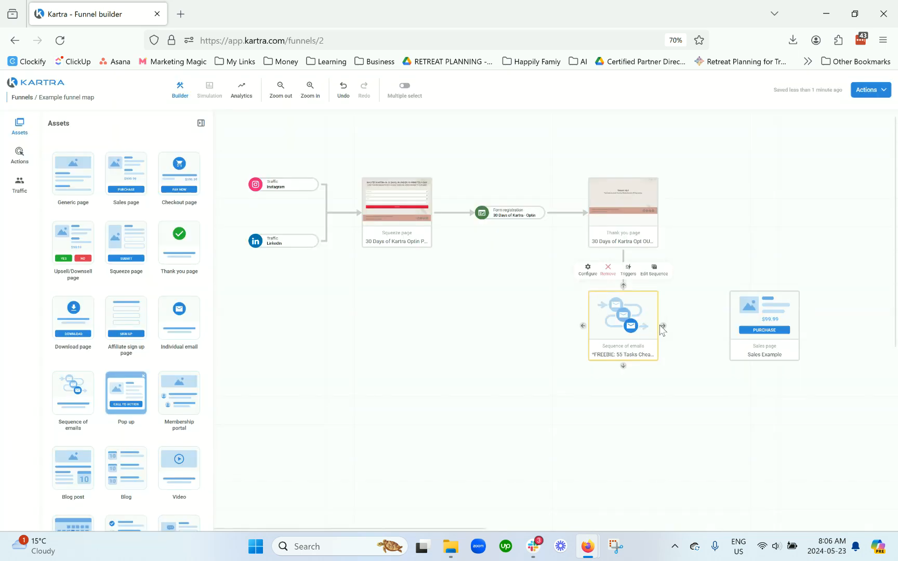
Step: Connect the email sequence to the sales page, then delete that connection
{"action": "left_click_drag", "start_coordinate": [664, 325], "coordinate": [736, 327]}
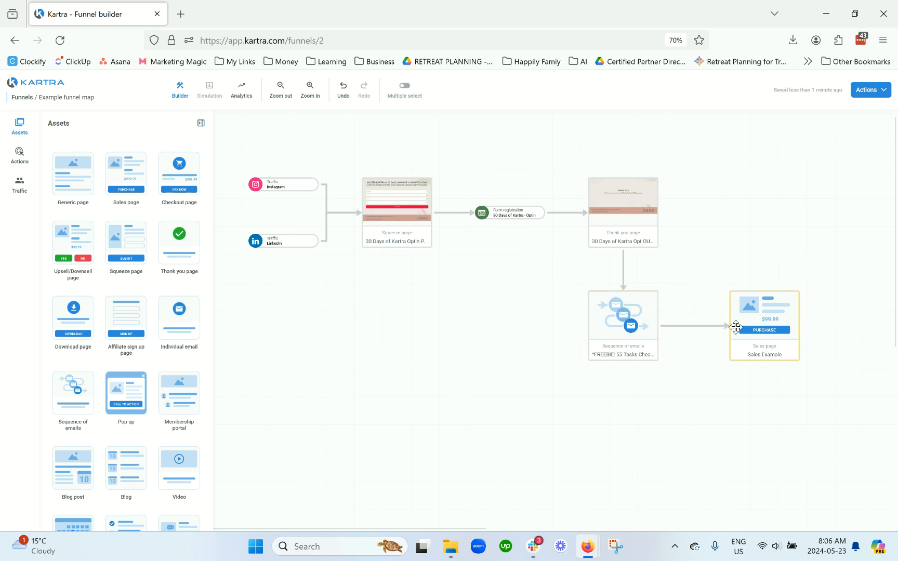
{"action": "left_click", "coordinate": [691, 327]}
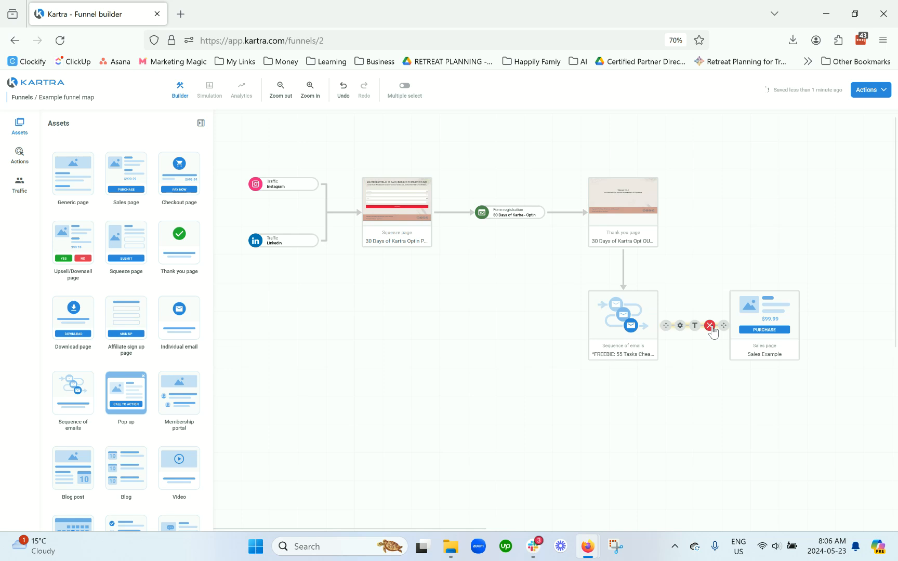
{"action": "left_click", "coordinate": [705, 327]}
Step: Add a Click link/button action below the email sequence with the description SP link click
{"action": "left_click", "coordinate": [21, 160]}
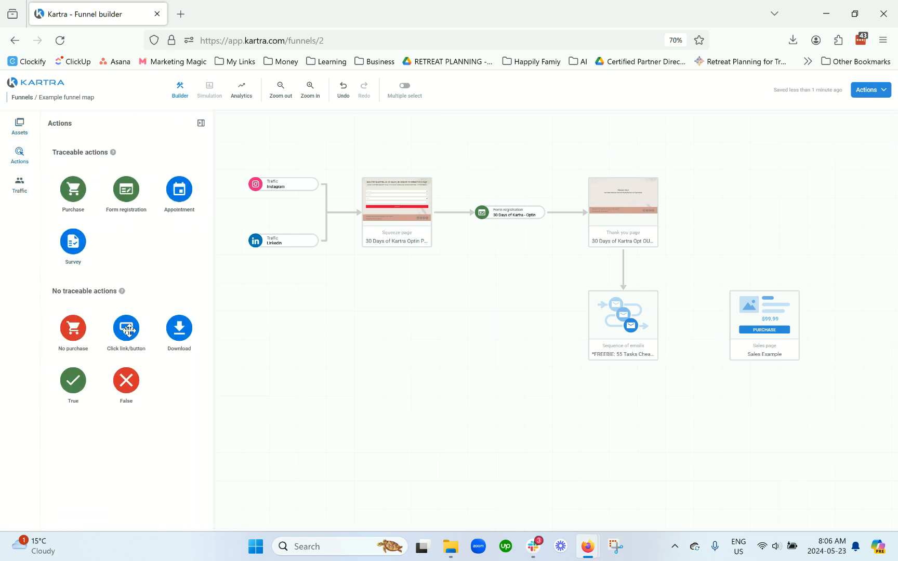
{"action": "left_click_drag", "start_coordinate": [126, 328], "coordinate": [634, 436]}
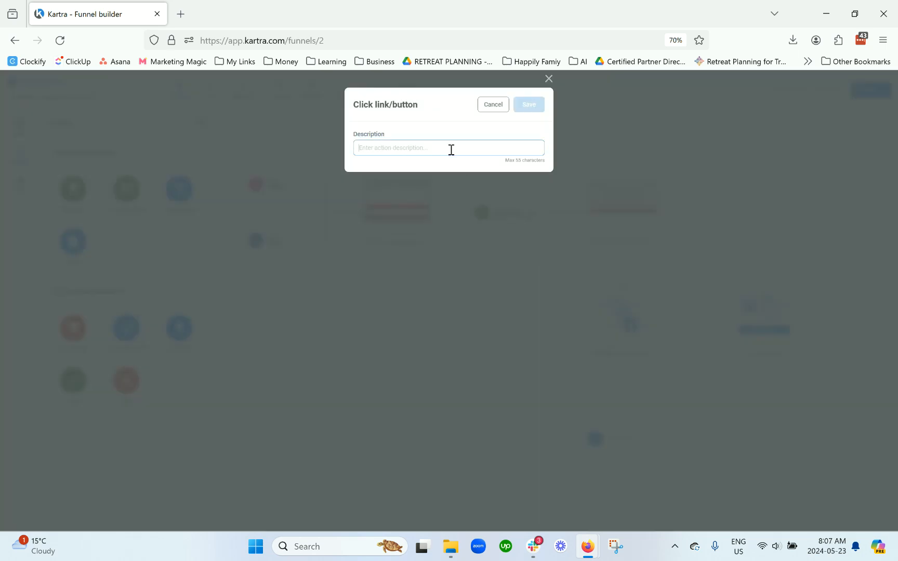
{"action": "type", "text": "SP link click"}
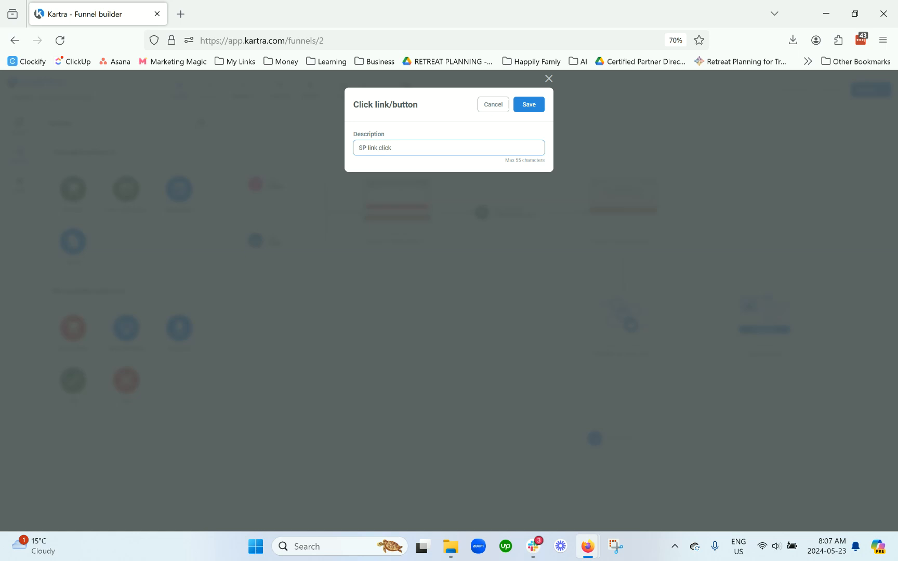
{"action": "left_click", "coordinate": [525, 105]}
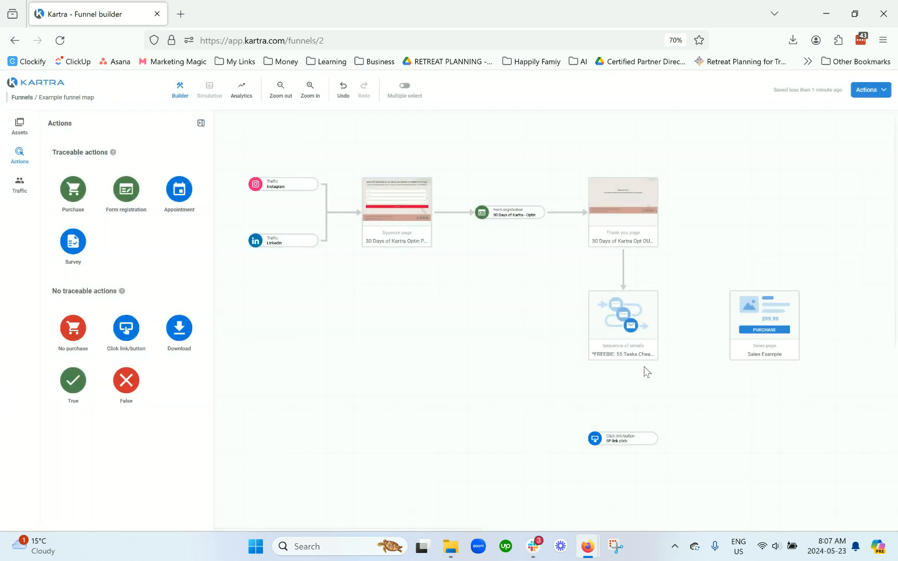
Step: Move the click action up under the email sequence and connect the sequence to it
{"action": "left_click_drag", "start_coordinate": [641, 445], "coordinate": [639, 405]}
{"action": "mouse_move", "coordinate": [631, 368]}
{"action": "left_click_drag", "start_coordinate": [623, 365], "coordinate": [615, 414]}
Step: Lower the sales page level with the click action and connect the click action to the sales page
{"action": "left_click_drag", "start_coordinate": [765, 335], "coordinate": [772, 420]}
{"action": "left_click_drag", "start_coordinate": [665, 410], "coordinate": [754, 411]}
{"action": "scroll", "coordinate": [827, 425], "scroll_direction": "down", "scroll_amount": 3}
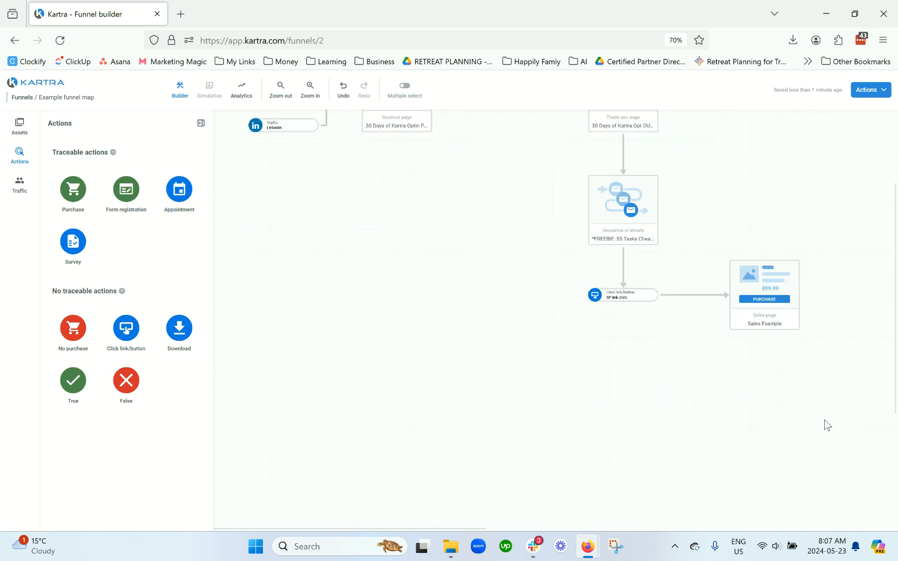
Step: Add a Purchase action for the existing Example product below the sales page and connect the sales page to it
{"action": "left_click", "coordinate": [760, 232]}
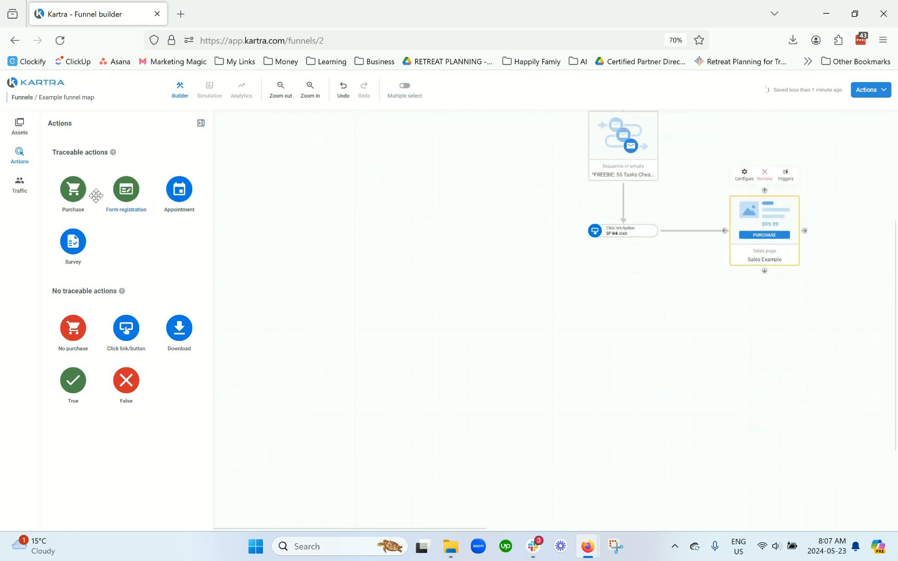
{"action": "left_click_drag", "start_coordinate": [73, 190], "coordinate": [773, 325]}
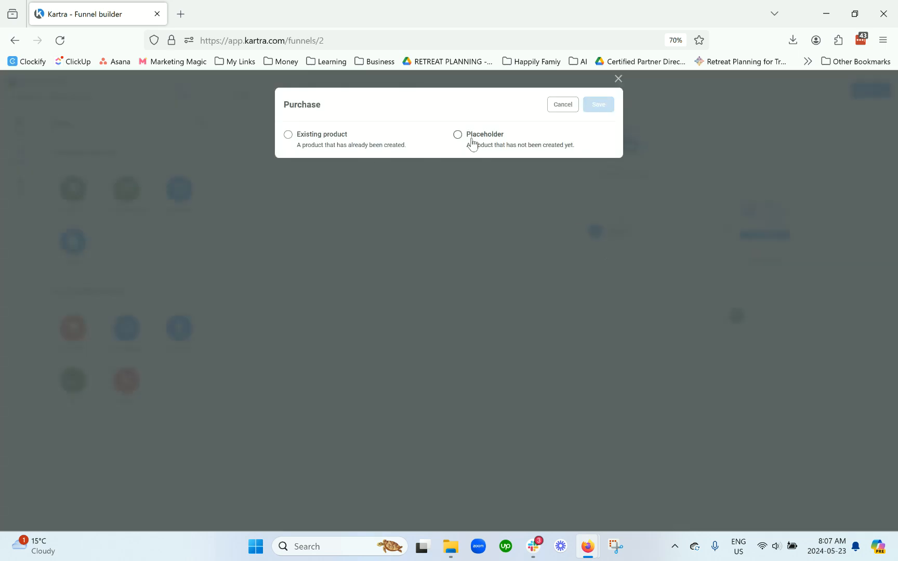
{"action": "left_click", "coordinate": [348, 146]}
{"action": "left_click", "coordinate": [353, 186]}
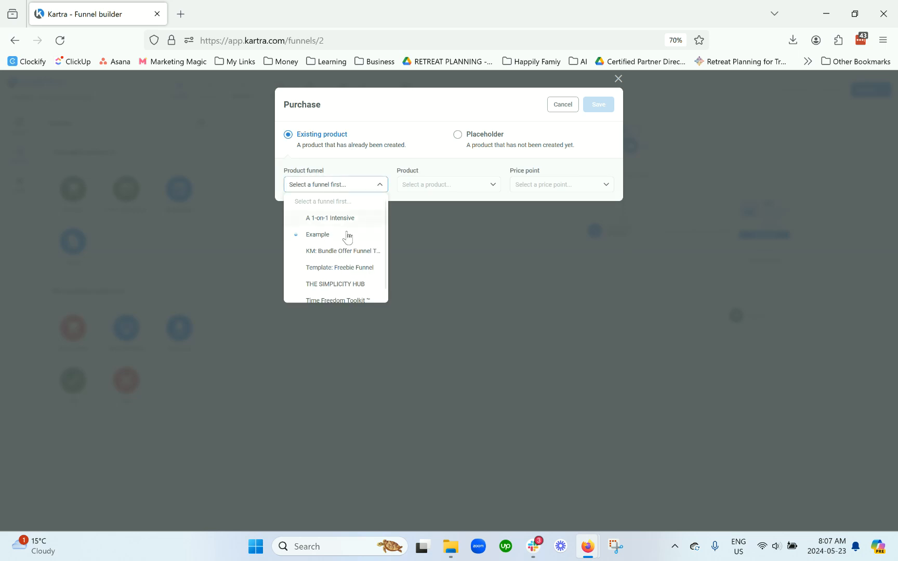
{"action": "left_click", "coordinate": [340, 236]}
{"action": "left_click", "coordinate": [481, 188]}
{"action": "left_click", "coordinate": [472, 221]}
{"action": "left_click", "coordinate": [551, 186]}
{"action": "left_click", "coordinate": [552, 217]}
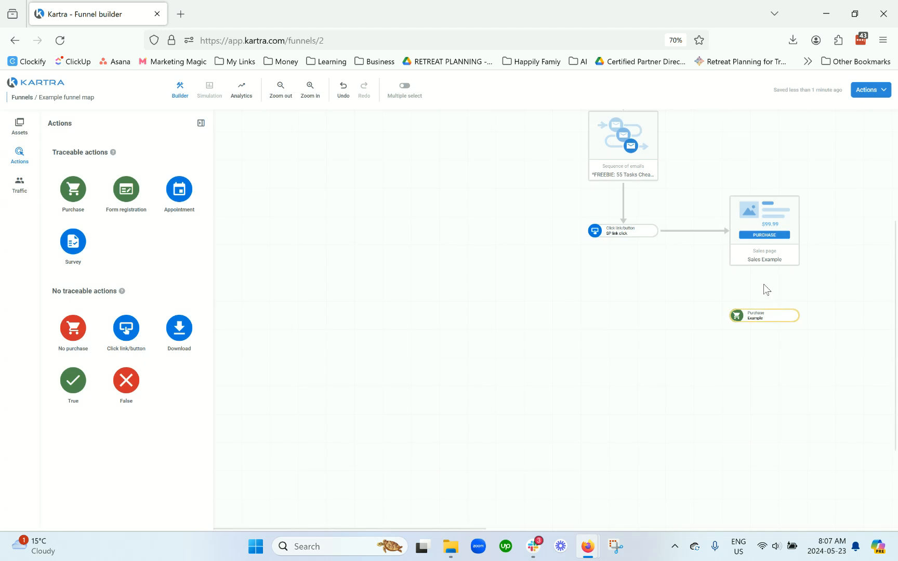
{"action": "mouse_move", "coordinate": [760, 251]}
{"action": "left_click_drag", "start_coordinate": [763, 270], "coordinate": [762, 315]}
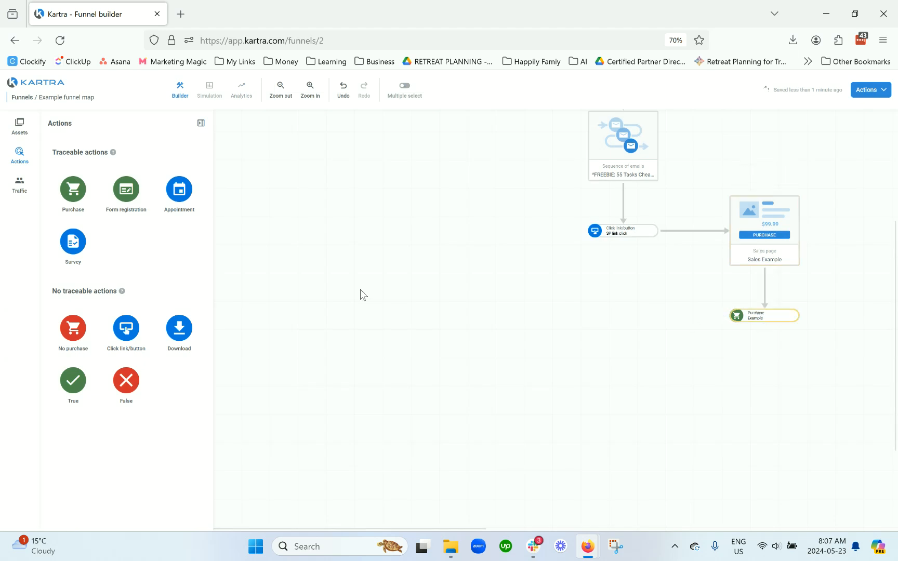
Step: Add a thank you page using the existing Consult Call Confirmation page below the purchase action and connect the purchase to it
{"action": "left_click", "coordinate": [20, 125]}
{"action": "left_click_drag", "start_coordinate": [185, 248], "coordinate": [759, 421]}
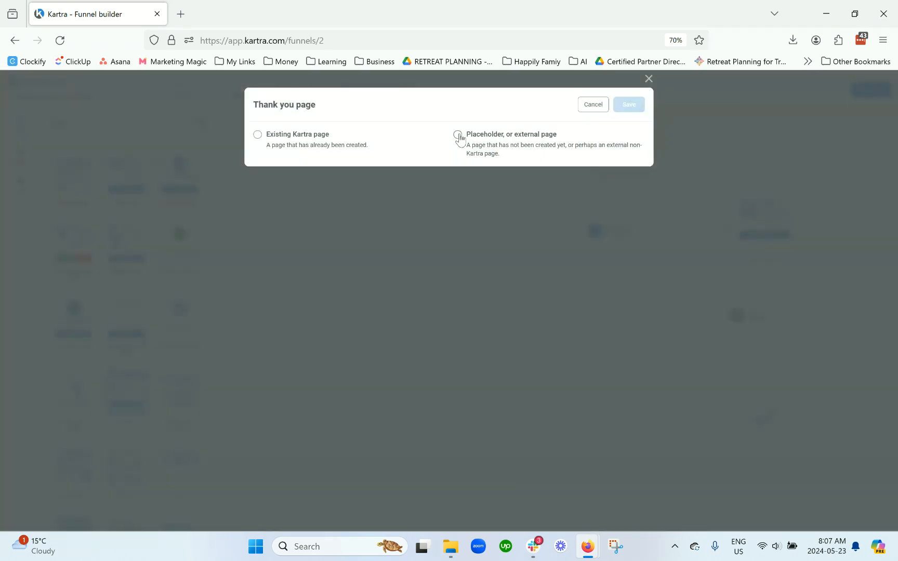
{"action": "left_click", "coordinate": [305, 132]}
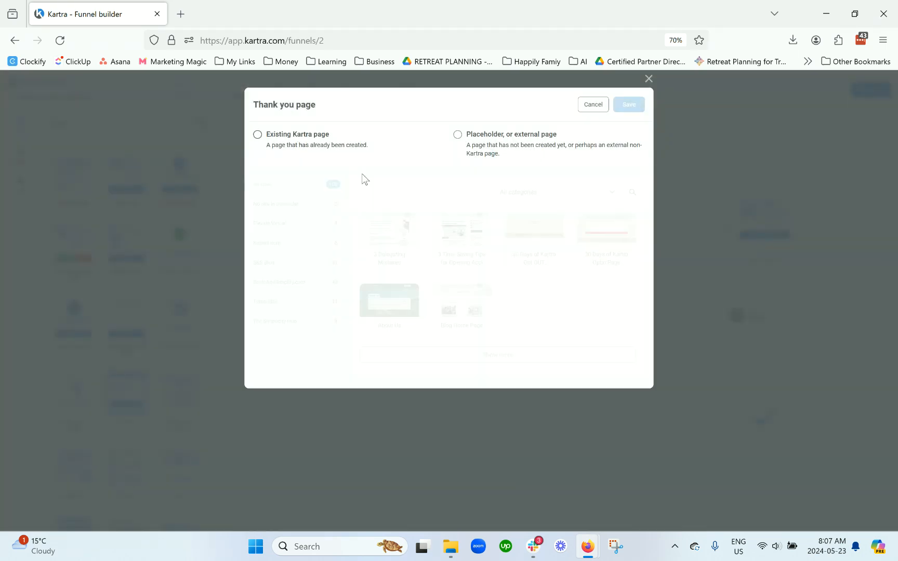
{"action": "left_click", "coordinate": [475, 354]}
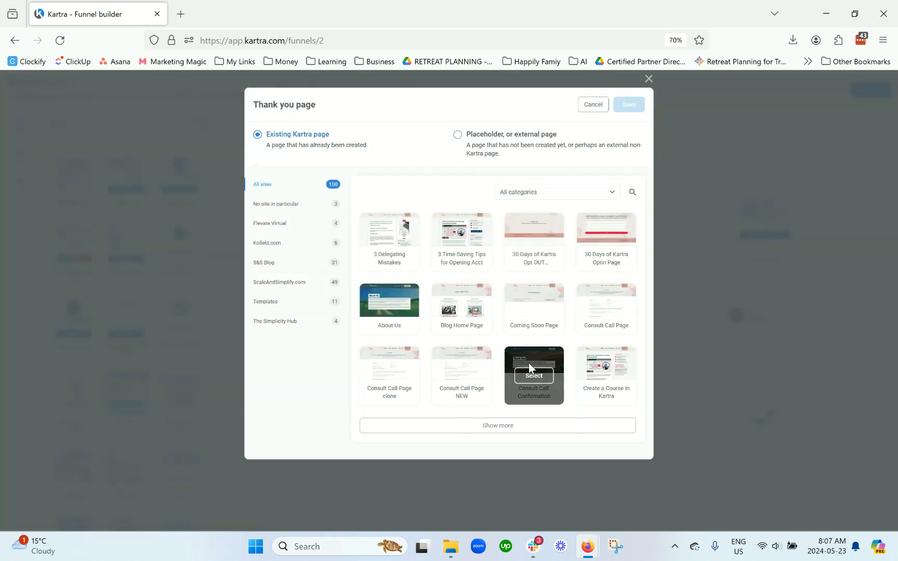
{"action": "left_click", "coordinate": [538, 375]}
{"action": "left_click", "coordinate": [628, 104]}
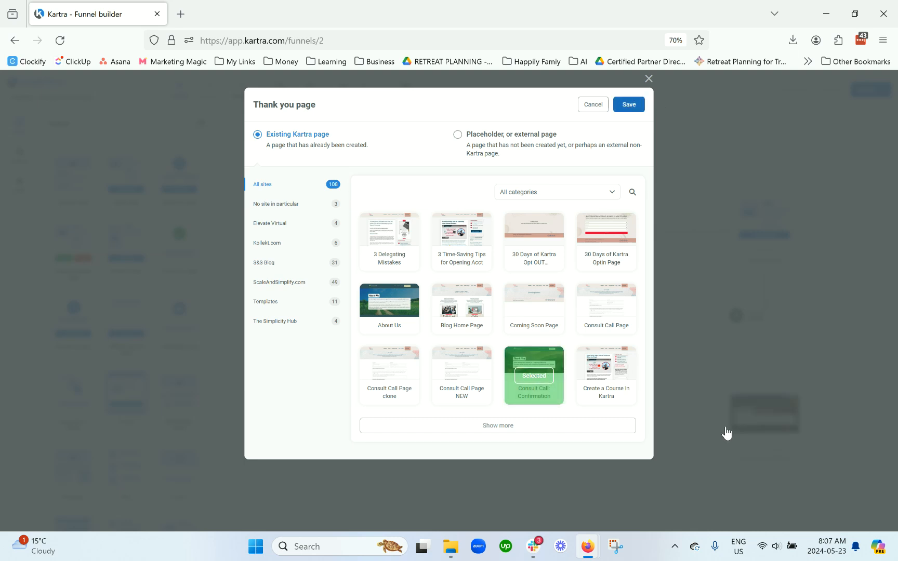
{"action": "mouse_move", "coordinate": [764, 321]}
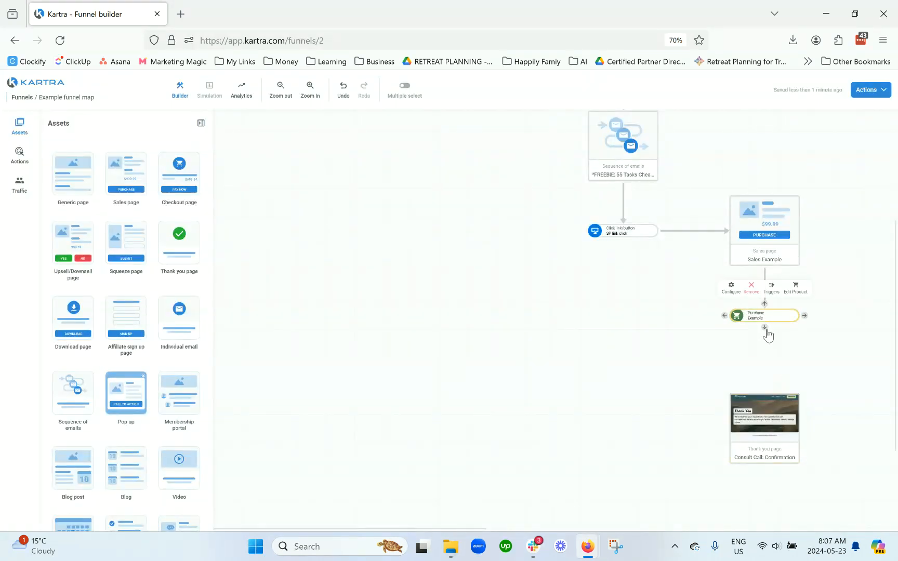
{"action": "left_click_drag", "start_coordinate": [764, 329], "coordinate": [764, 403]}
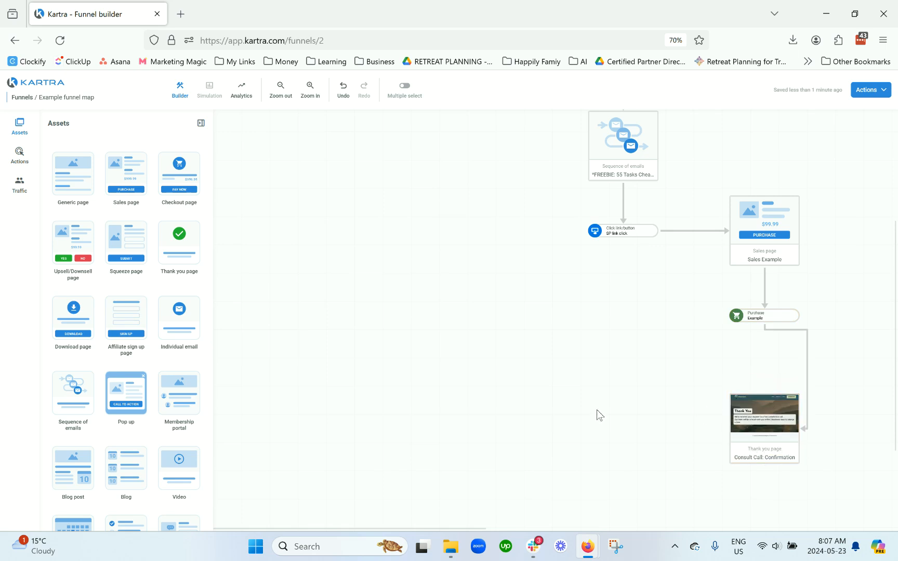
Step: Review the complete funnel map at different zoom levels and browse the available page assets
{"action": "key", "text": "ctrl+minus"}
{"action": "key", "text": "ctrl+plus"}
{"action": "left_click", "coordinate": [281, 91]}
{"action": "left_click", "coordinate": [281, 91]}
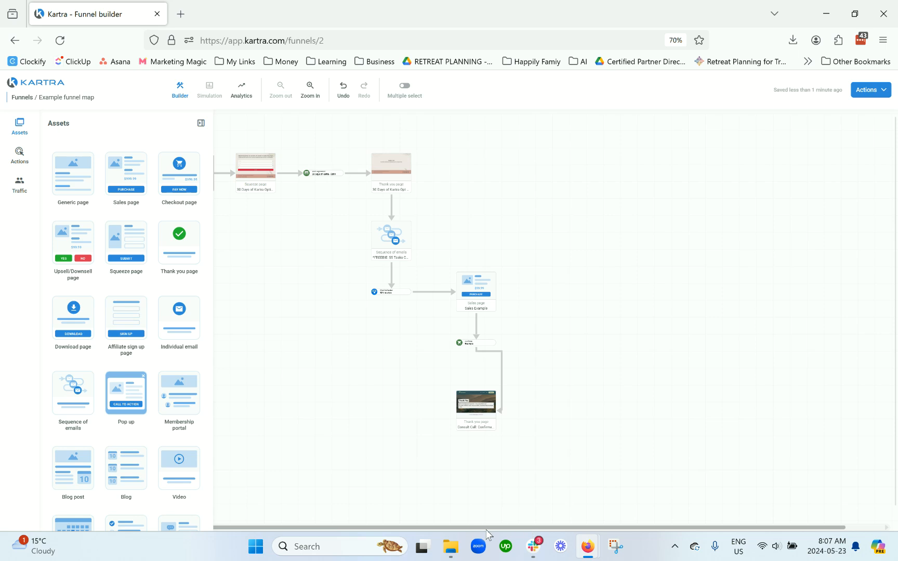
{"action": "left_click", "coordinate": [200, 123]}
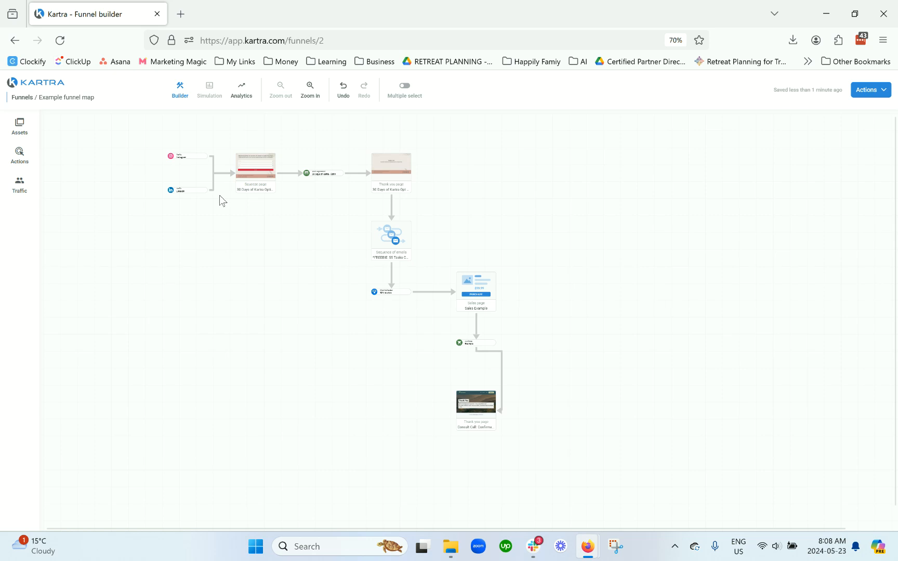
{"action": "left_click", "coordinate": [20, 124]}
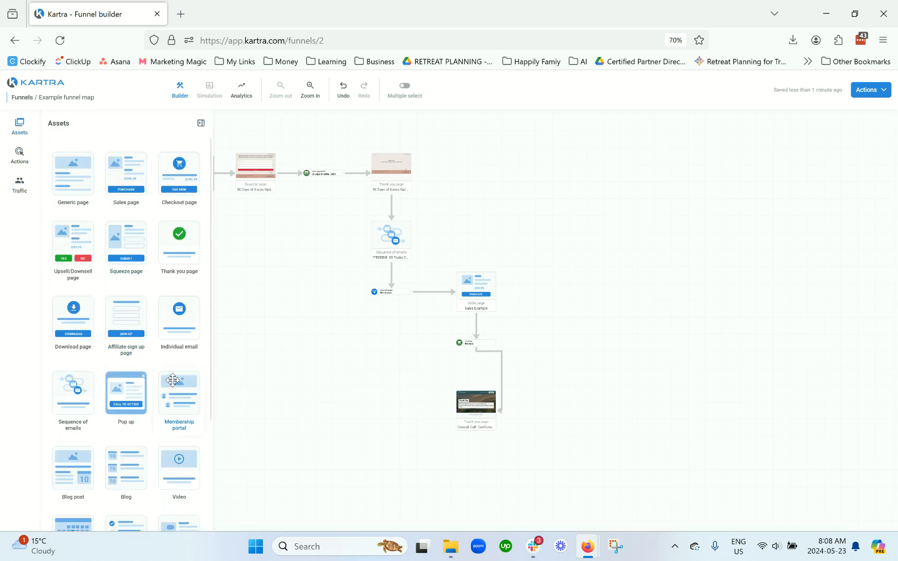
{"action": "scroll", "coordinate": [174, 387], "scroll_direction": "down", "scroll_amount": 3}
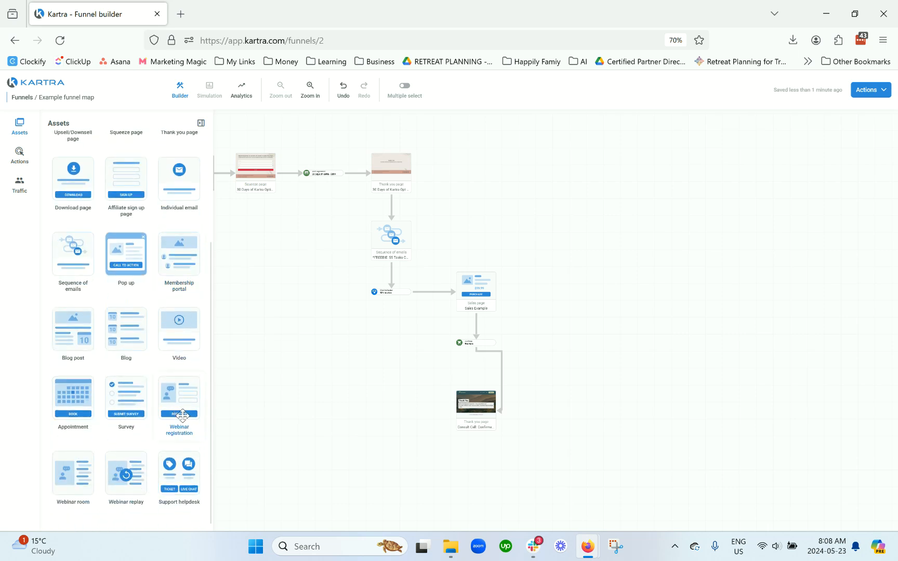
{"action": "left_click", "coordinate": [201, 123]}
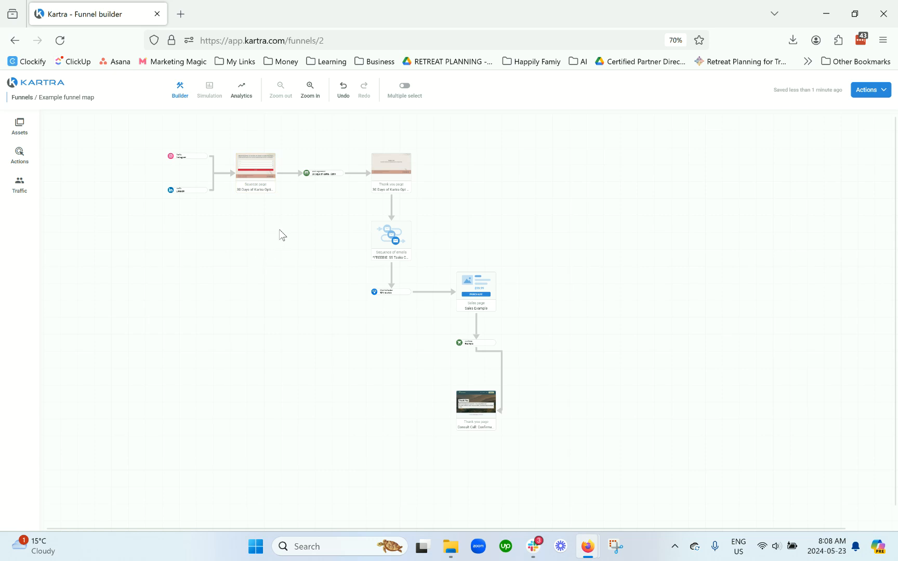
{"action": "left_click", "coordinate": [254, 176]}
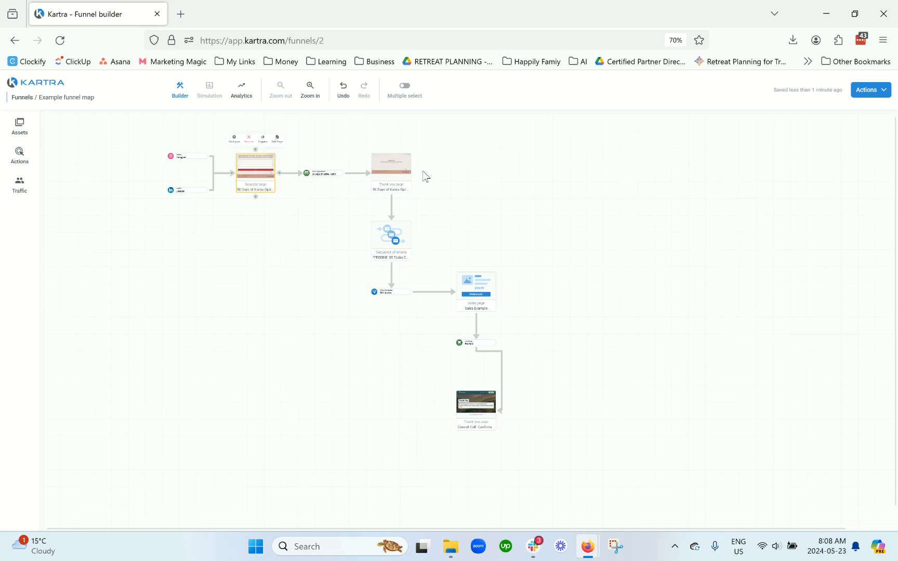
{"action": "left_click", "coordinate": [502, 204]}
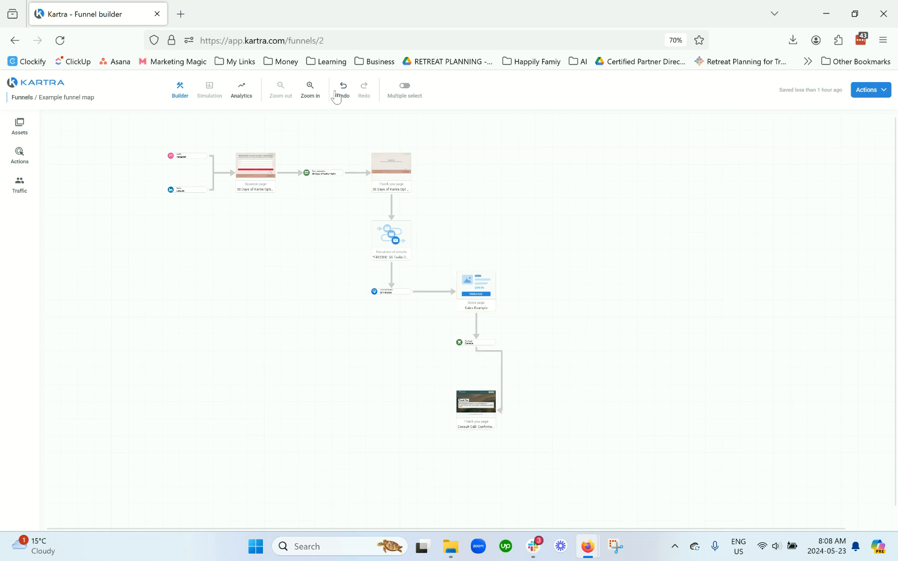
{"action": "left_click", "coordinate": [314, 93]}
{"action": "left_click", "coordinate": [314, 94]}
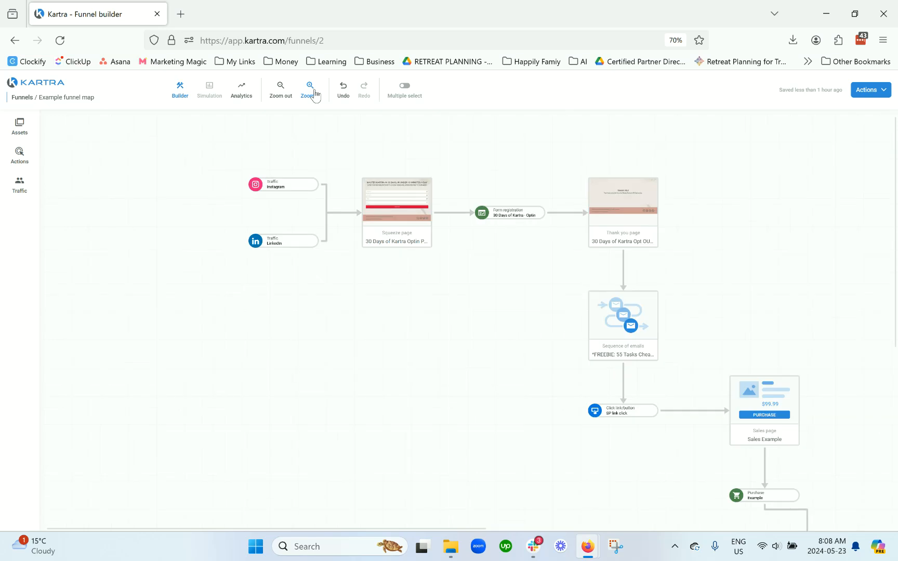
{"action": "left_click", "coordinate": [281, 93]}
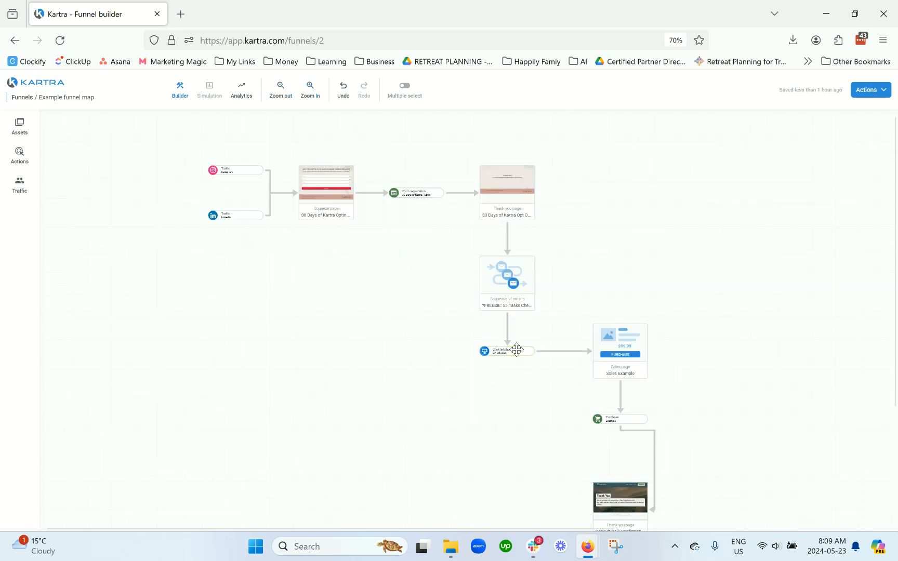
{"action": "scroll", "coordinate": [578, 369], "scroll_direction": "down", "scroll_amount": 2}
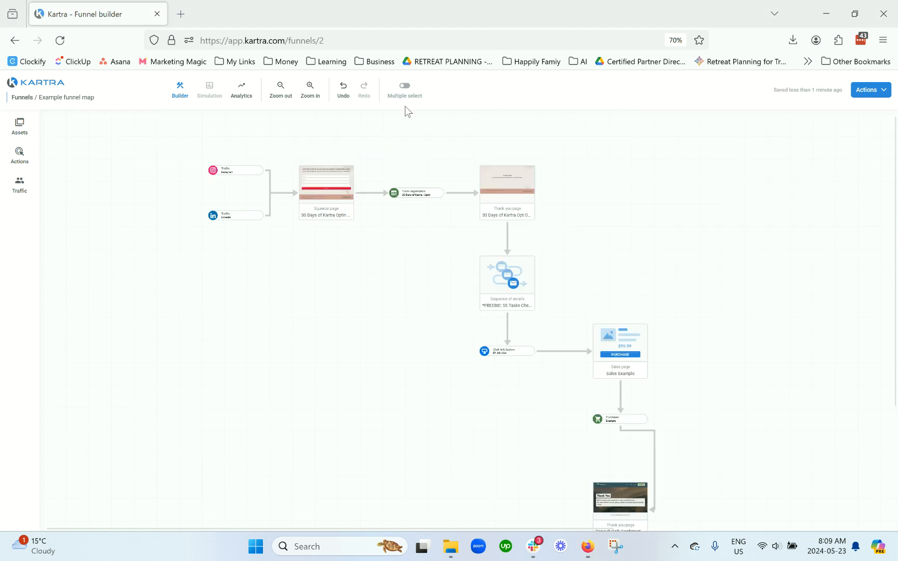
Step: Open the funnel's analytics view and examine the statistics for each step
{"action": "left_click", "coordinate": [242, 91]}
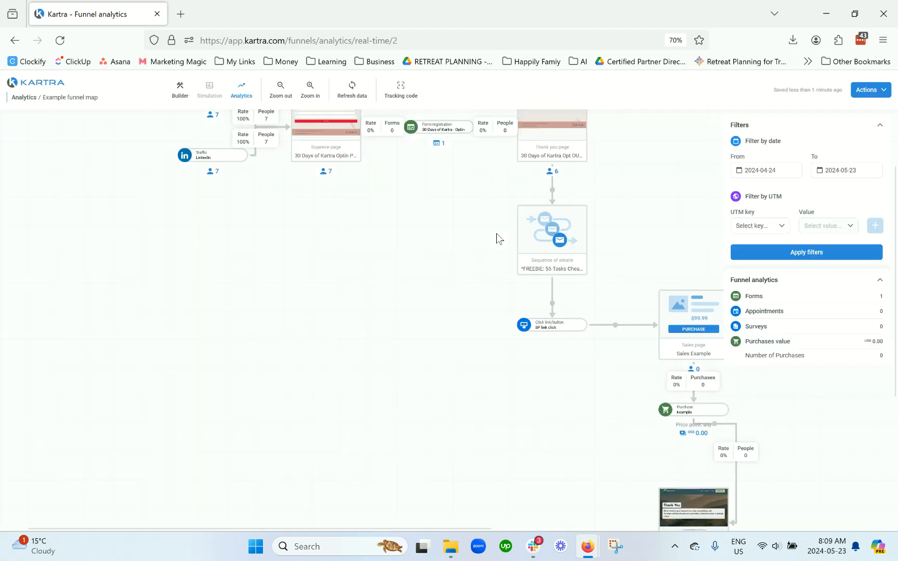
{"action": "scroll", "coordinate": [457, 272], "scroll_direction": "up", "scroll_amount": 1}
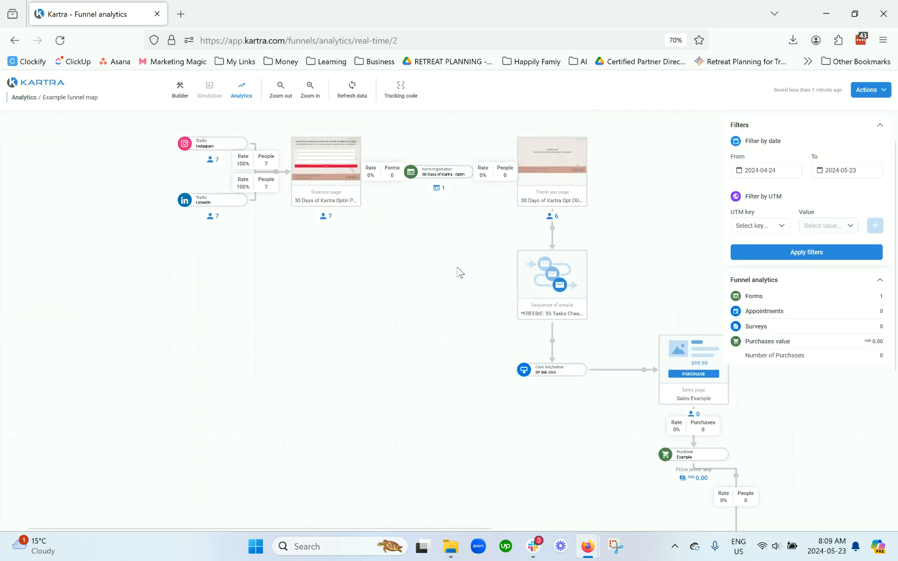
{"action": "scroll", "coordinate": [458, 267], "scroll_direction": "up", "scroll_amount": 1}
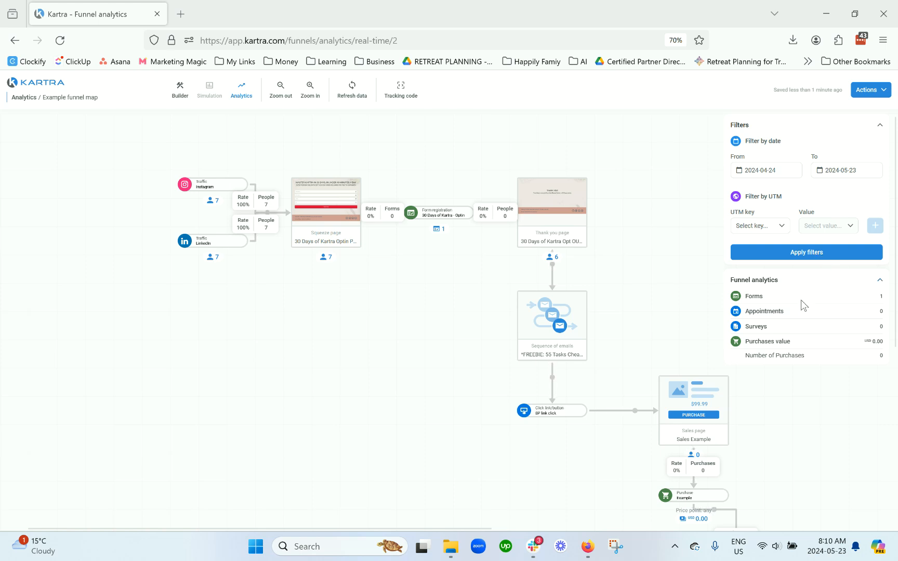
Step: Create a new simulation named Example for the Example funnel map
{"action": "left_click", "coordinate": [879, 91]}
{"action": "left_click", "coordinate": [855, 126]}
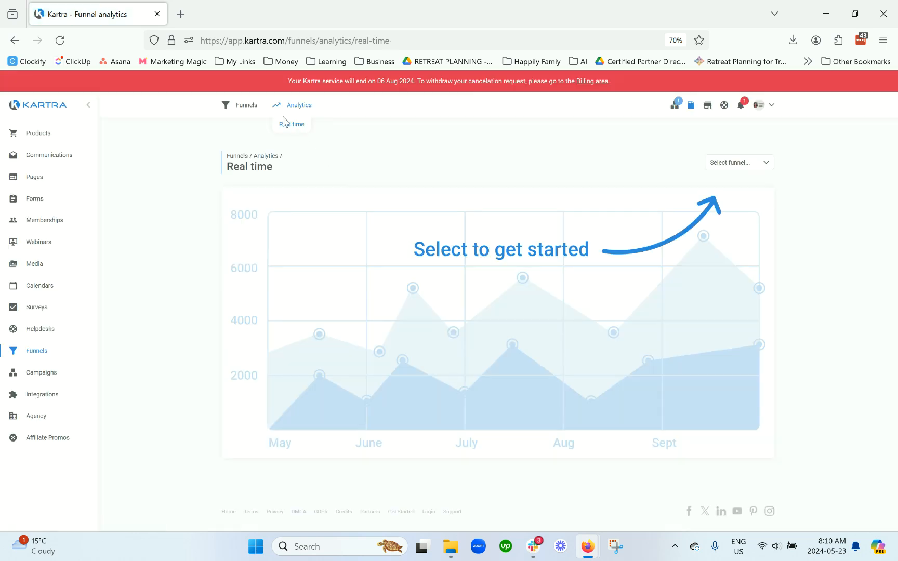
{"action": "left_click", "coordinate": [275, 124]}
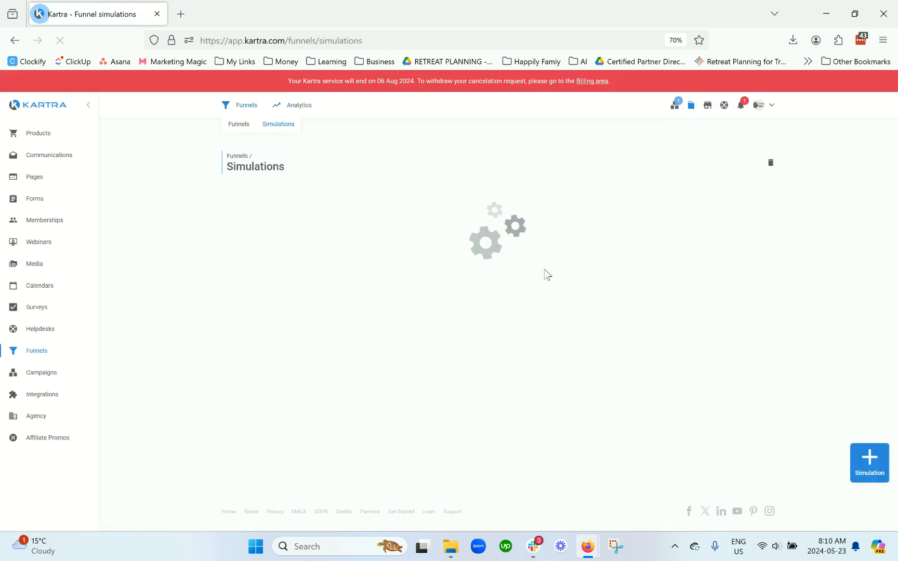
{"action": "left_click", "coordinate": [869, 462]}
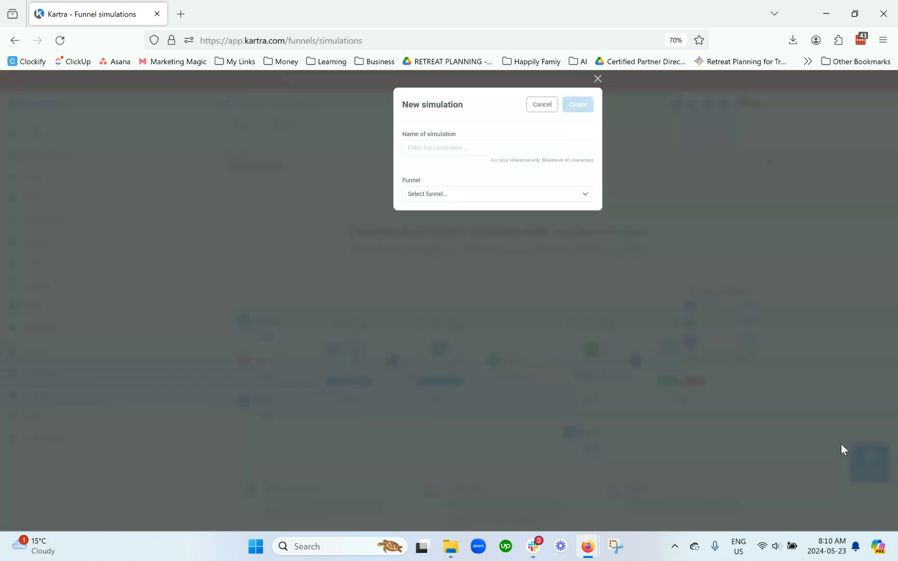
{"action": "type", "text": "Example"}
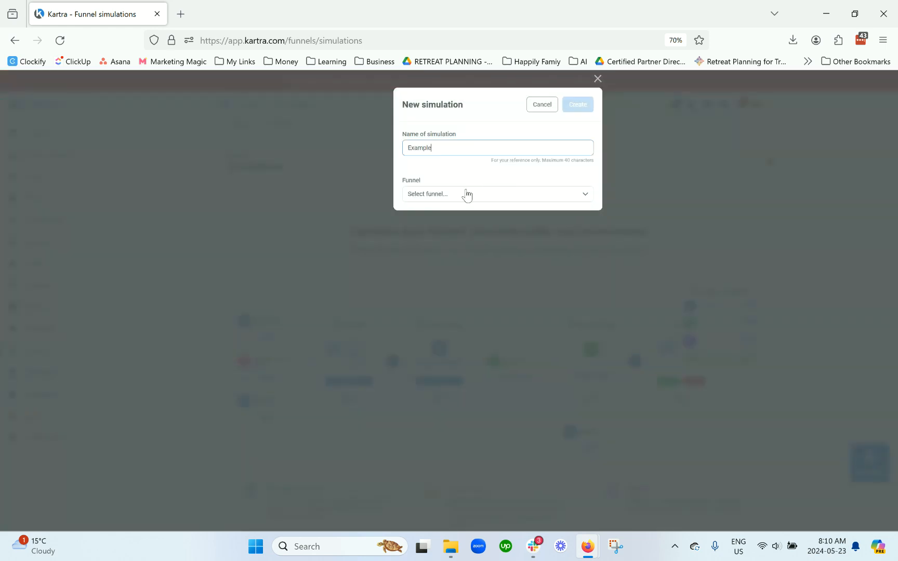
{"action": "left_click", "coordinate": [467, 195]}
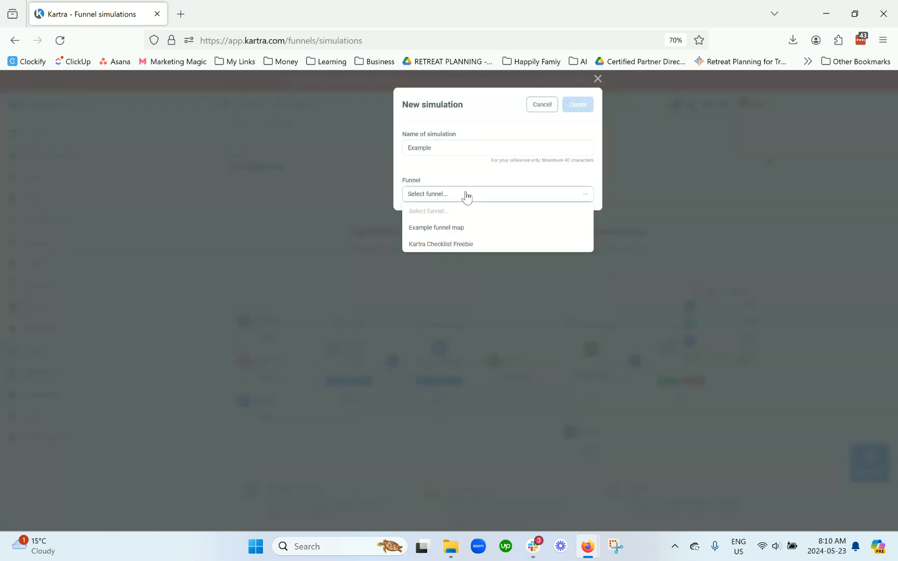
{"action": "left_click", "coordinate": [468, 229]}
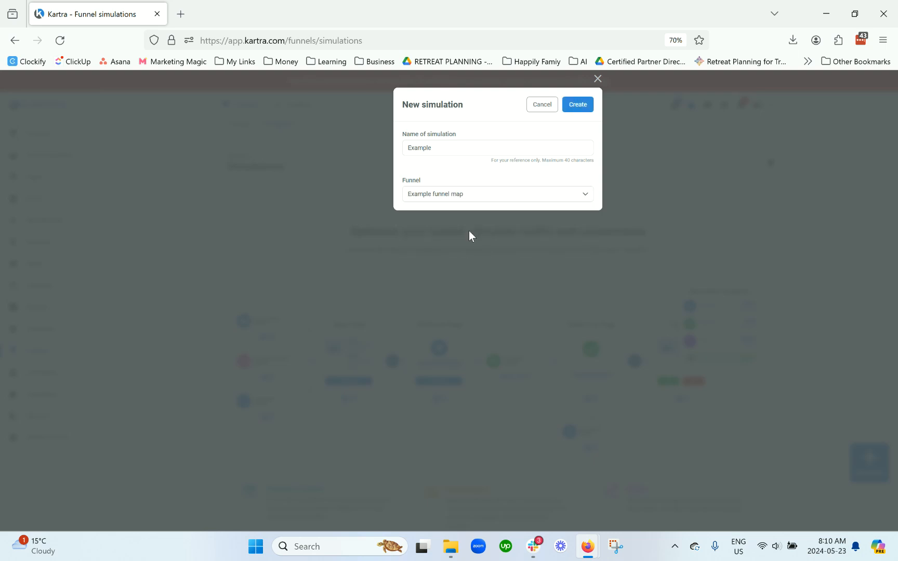
{"action": "left_click", "coordinate": [574, 105]}
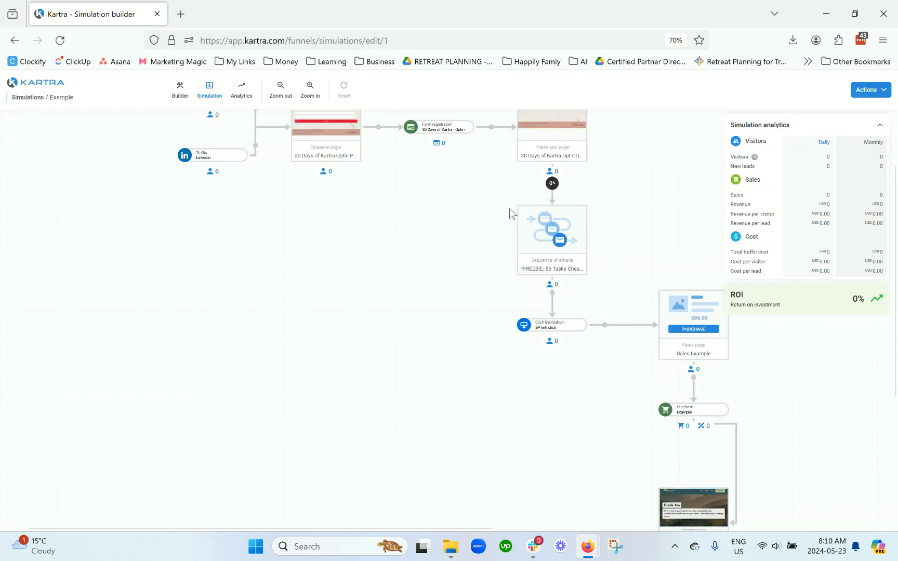
Step: Switch between the funnel builder and the simulation view to compare the funnel in each
{"action": "scroll", "coordinate": [425, 229], "scroll_direction": "up", "scroll_amount": 3}
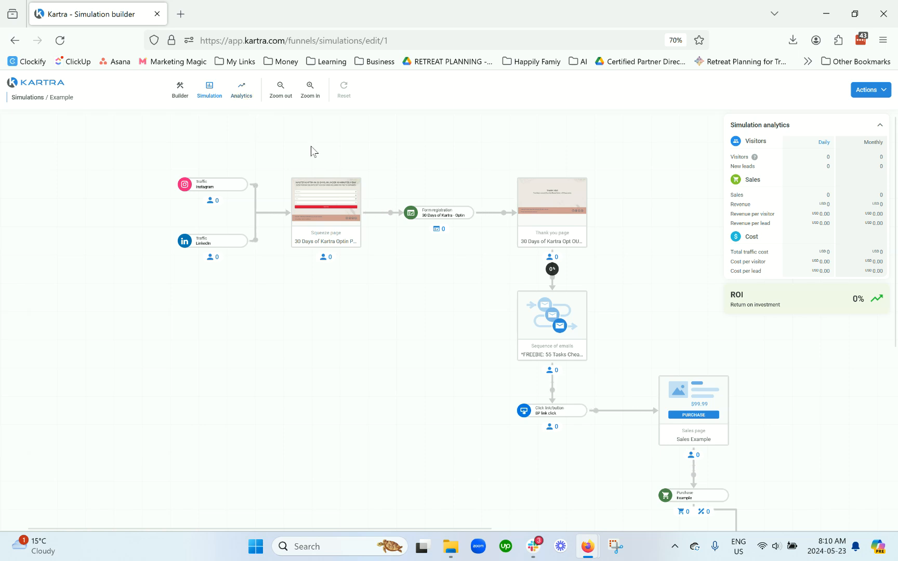
{"action": "left_click", "coordinate": [182, 96]}
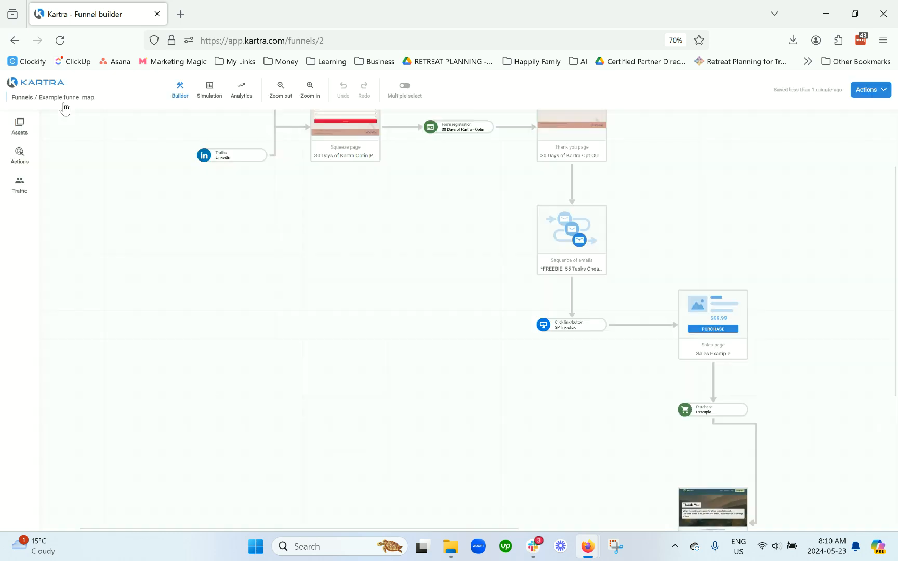
{"action": "scroll", "coordinate": [280, 208], "scroll_direction": "up", "scroll_amount": 2}
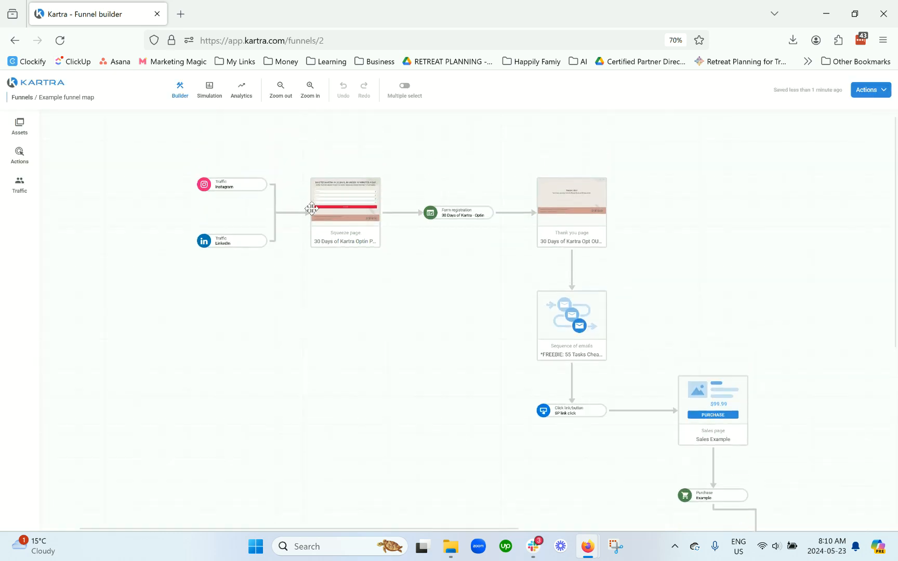
{"action": "left_click", "coordinate": [211, 91]}
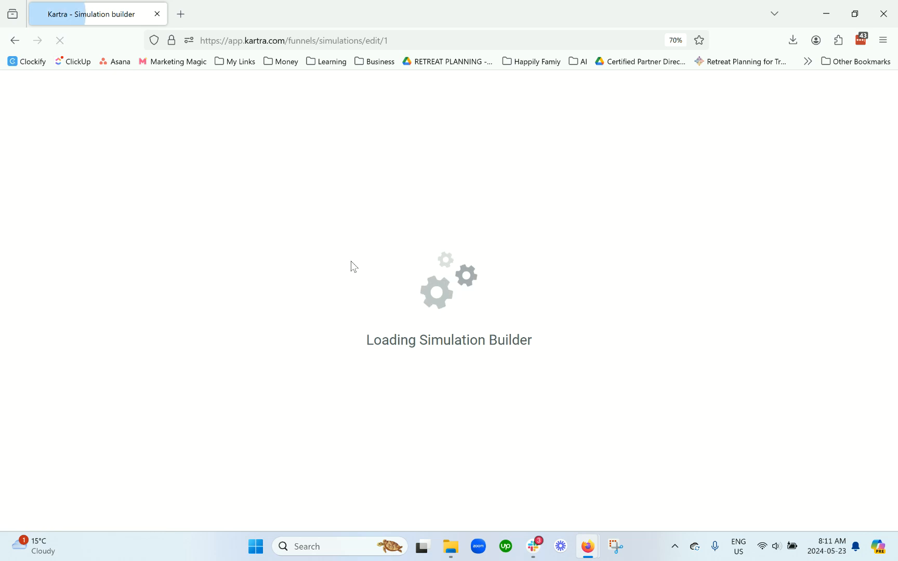
{"action": "scroll", "coordinate": [438, 301], "scroll_direction": "up", "scroll_amount": 2}
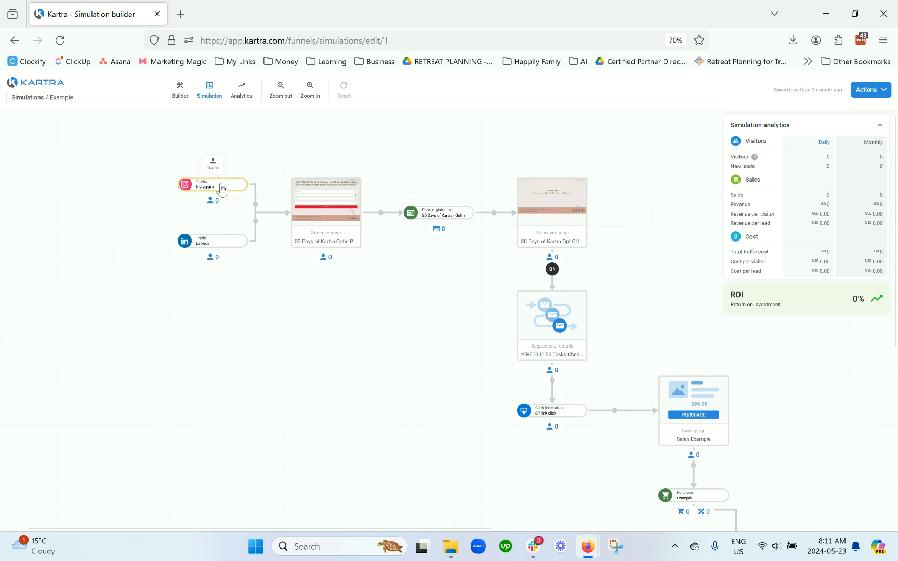
Step: Set the Instagram traffic source to 10 visitors per day
{"action": "left_click", "coordinate": [214, 165]}
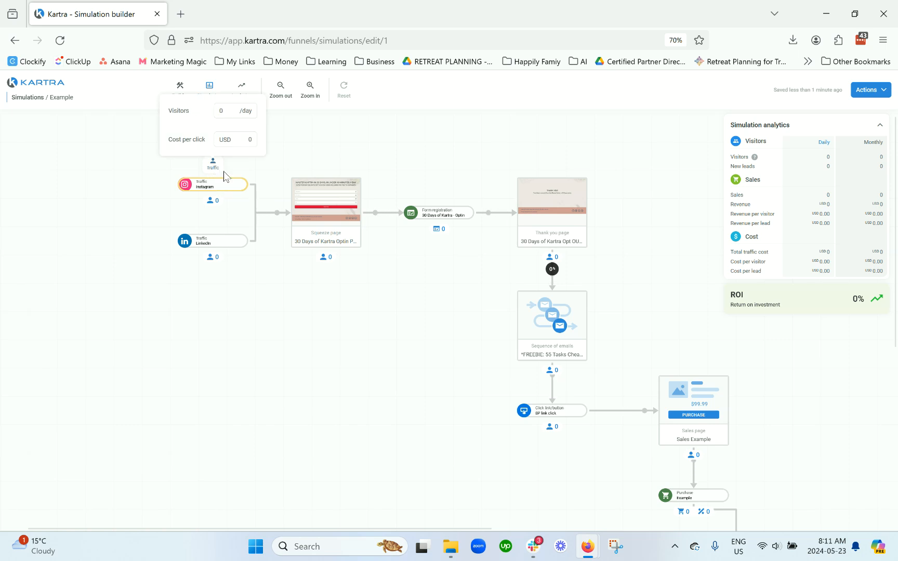
{"action": "left_click", "coordinate": [224, 112]}
{"action": "type", "text": "10"}
Step: Set the LinkedIn traffic source to 50 visitors per day
{"action": "left_click", "coordinate": [229, 239]}
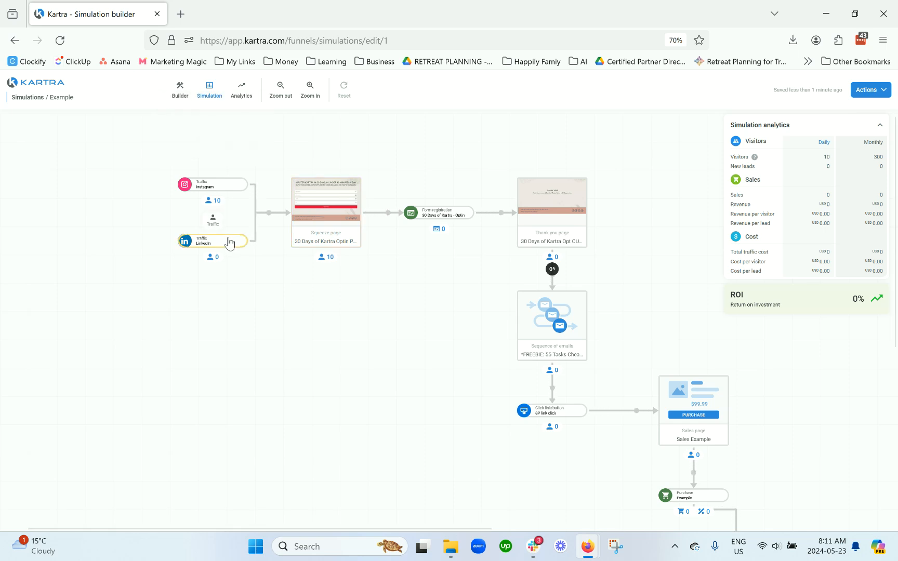
{"action": "left_click", "coordinate": [214, 226]}
{"action": "left_click", "coordinate": [225, 169]}
{"action": "type", "text": "50"}
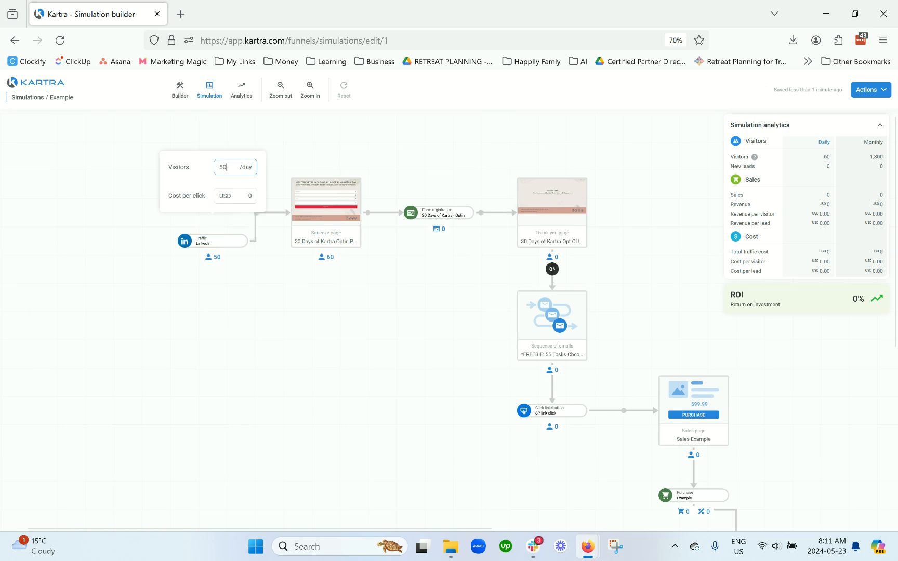
{"action": "left_click", "coordinate": [267, 294]}
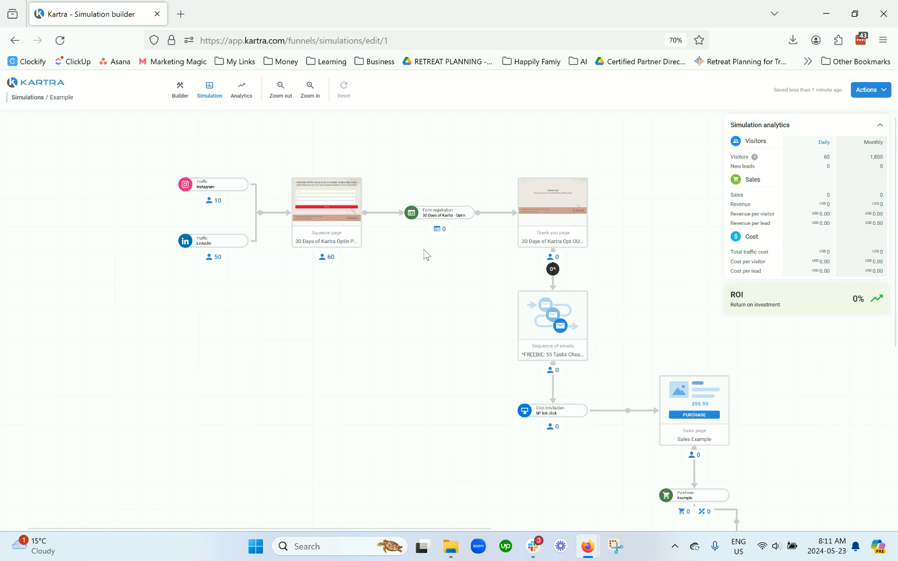
Step: Set the form registration's complete form ratio to 45%
{"action": "mouse_move", "coordinate": [443, 217]}
{"action": "left_click", "coordinate": [429, 192]}
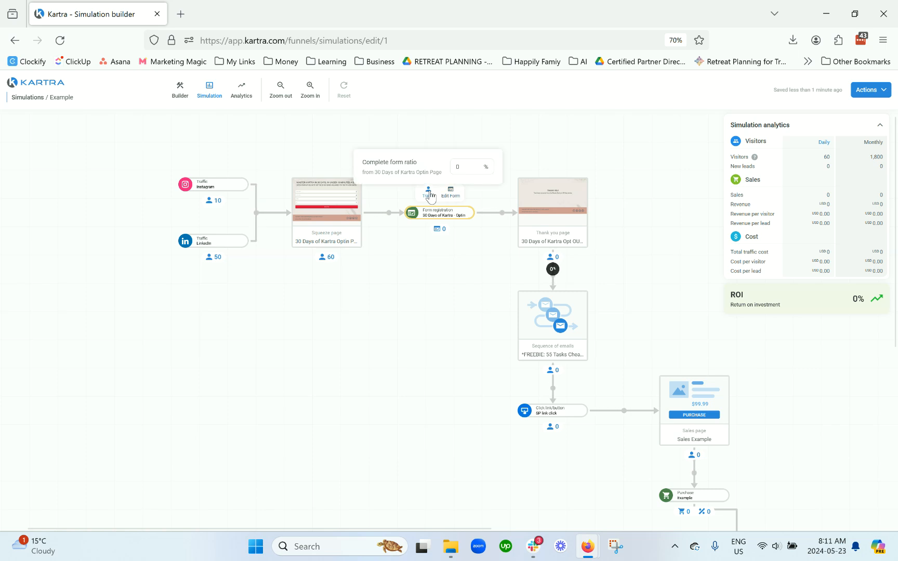
{"action": "left_click", "coordinate": [473, 166]}
{"action": "type", "text": "45"}
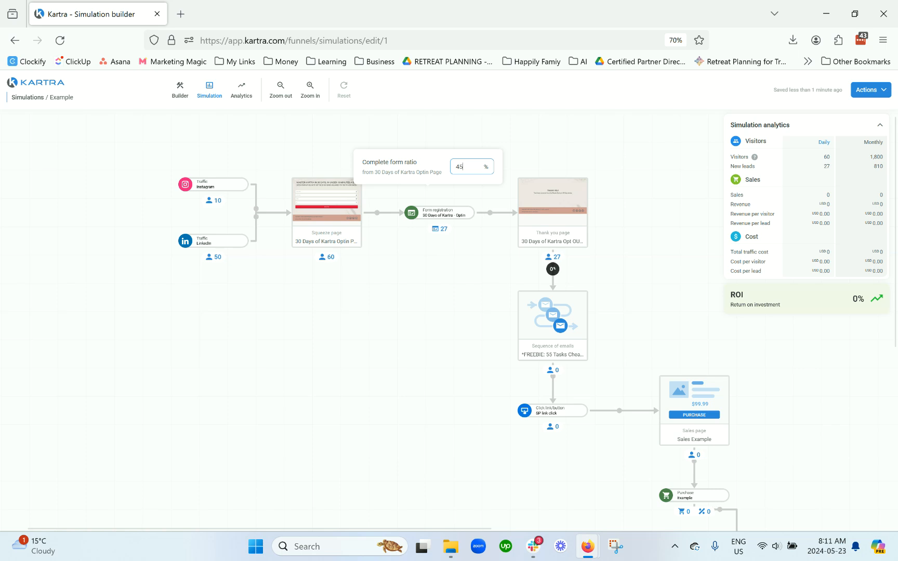
{"action": "left_click", "coordinate": [442, 294]}
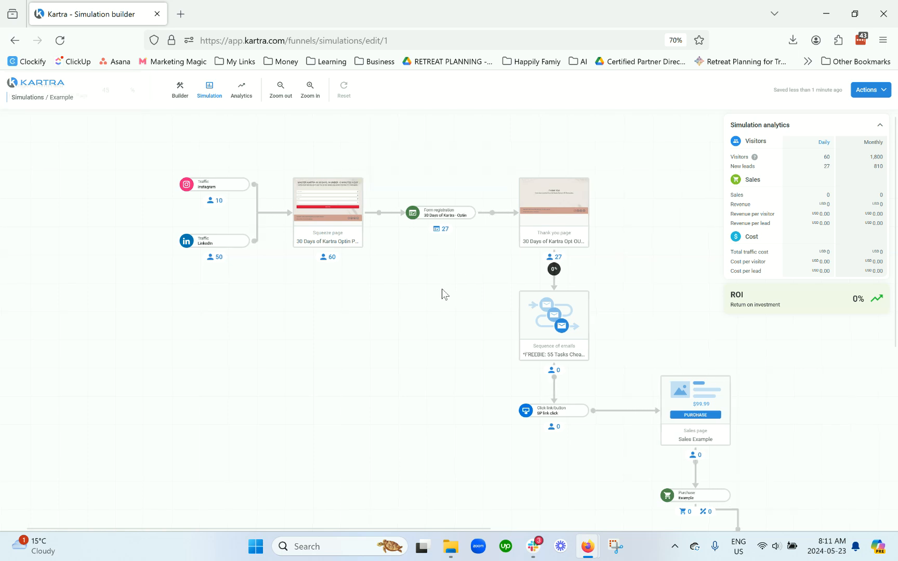
Step: Set the click-through rate from the thank you page to the email sequence to 55%
{"action": "left_click", "coordinate": [555, 272]}
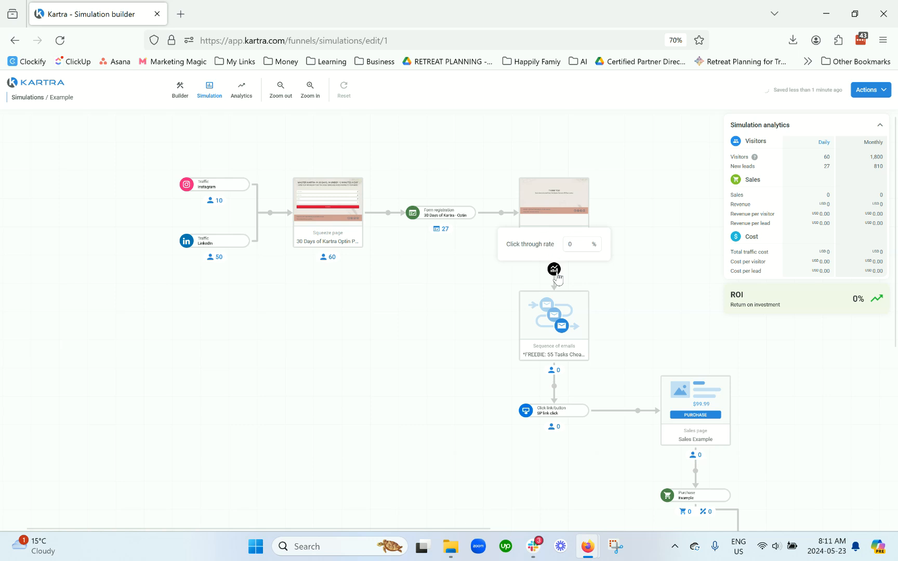
{"action": "double_click", "coordinate": [583, 246]}
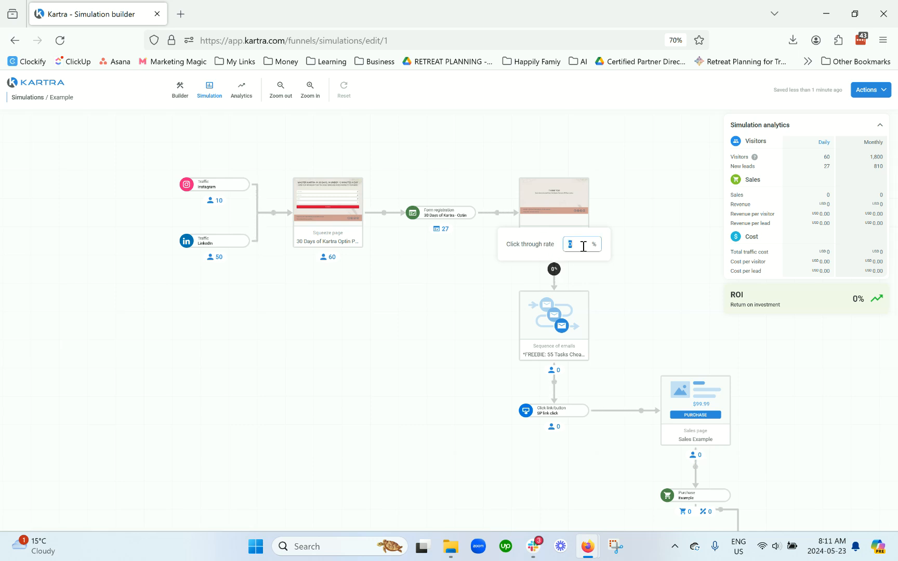
{"action": "type", "text": "55"}
{"action": "left_click", "coordinate": [608, 289]}
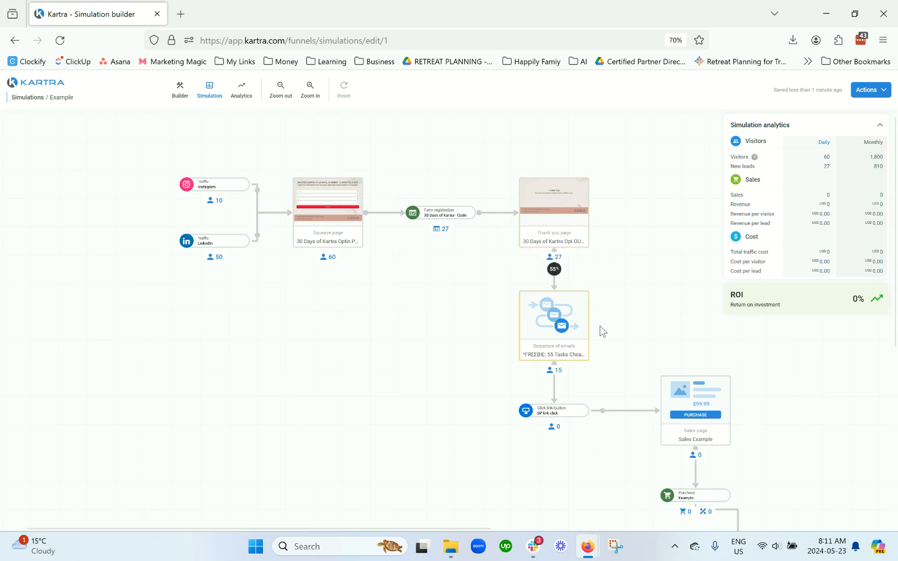
Step: Set the click-through rate from the email sequence to the link click to 5%
{"action": "scroll", "coordinate": [602, 322], "scroll_direction": "down", "scroll_amount": 3}
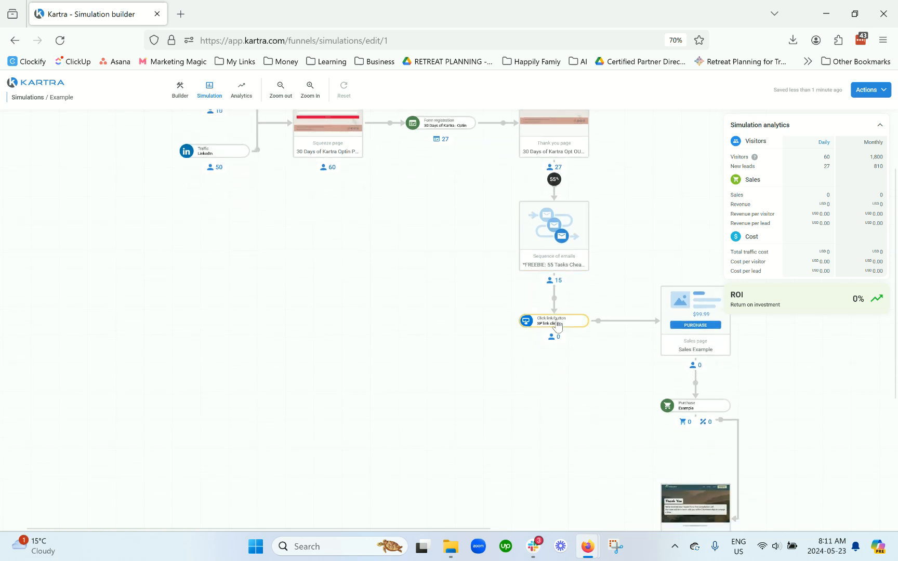
{"action": "left_click", "coordinate": [556, 307]}
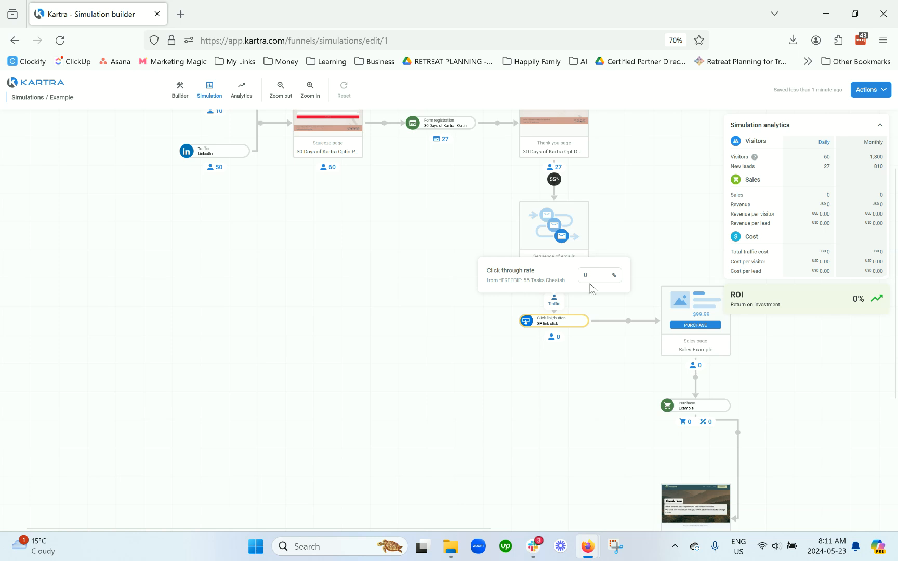
{"action": "left_click_drag", "start_coordinate": [599, 277], "coordinate": [572, 279]}
{"action": "type", "text": "5"}
{"action": "left_click", "coordinate": [582, 364]}
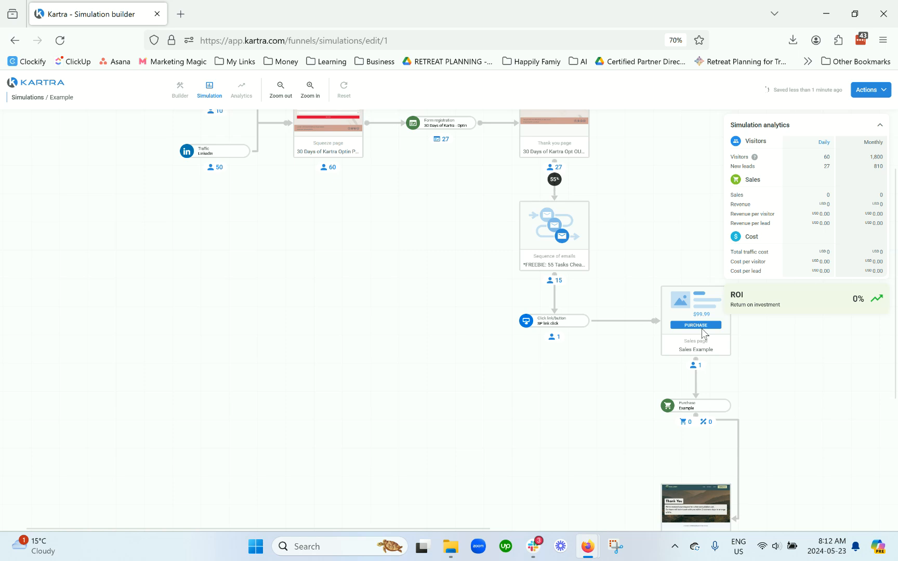
Step: Set the purchase step's sales conversion ratio to 3% and revenue per sale to USD 27
{"action": "scroll", "coordinate": [702, 335], "scroll_direction": "down", "scroll_amount": 1}
{"action": "scroll", "coordinate": [702, 335], "scroll_direction": "down", "scroll_amount": 1}
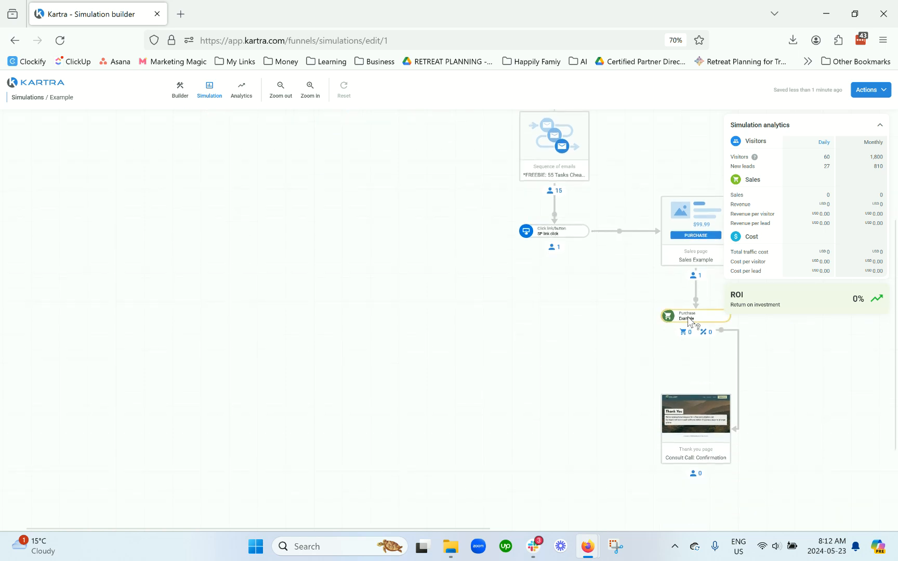
{"action": "left_click", "coordinate": [692, 319]}
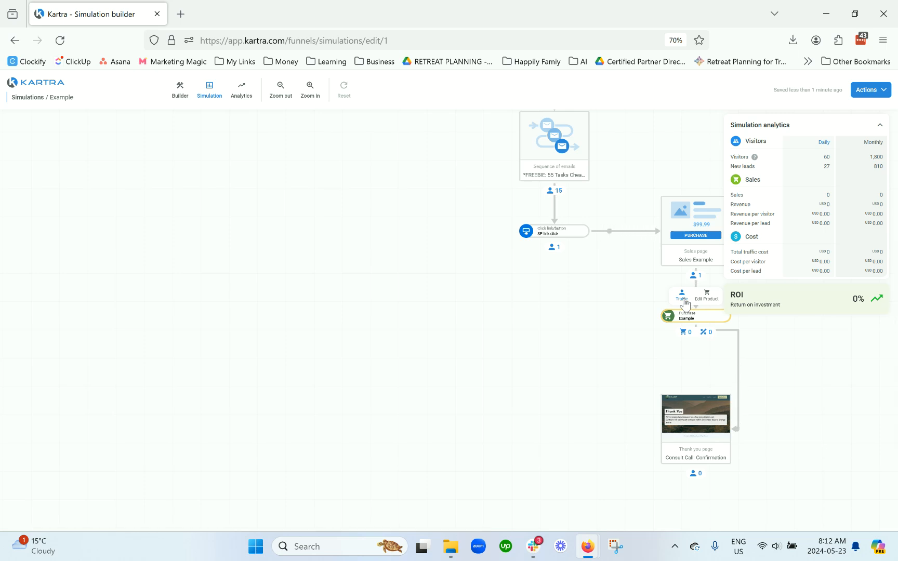
{"action": "left_click", "coordinate": [685, 301]}
{"action": "double_click", "coordinate": [700, 241]}
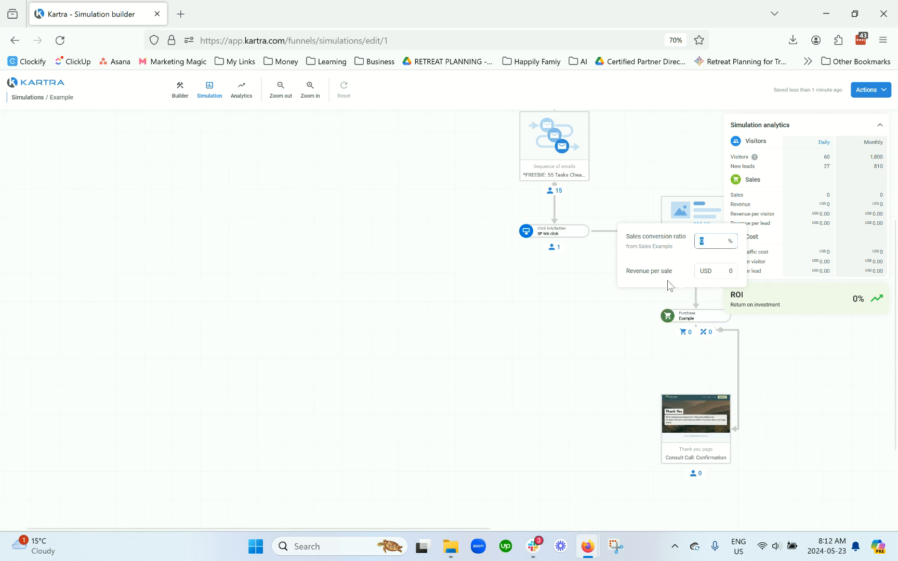
{"action": "type", "text": "3"}
{"action": "double_click", "coordinate": [732, 271]}
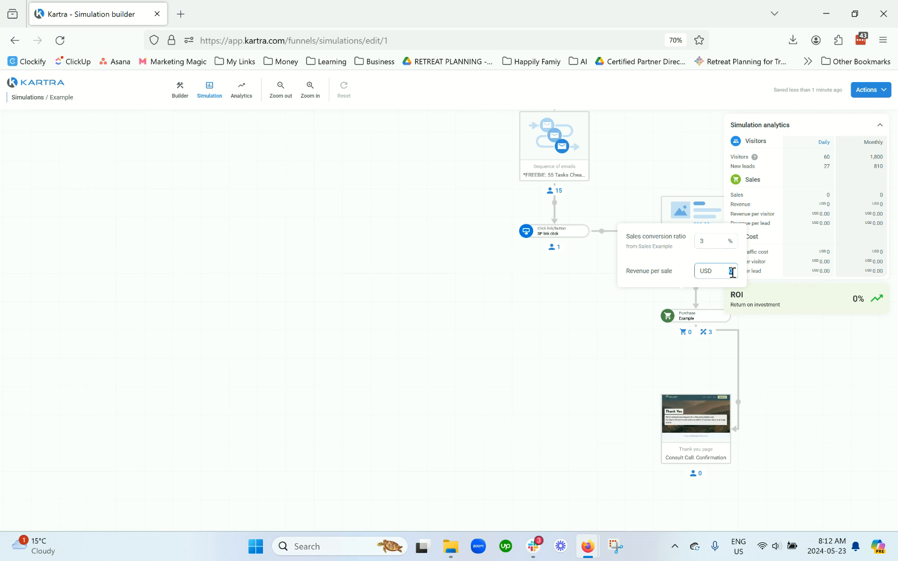
{"action": "type", "text": "27"}
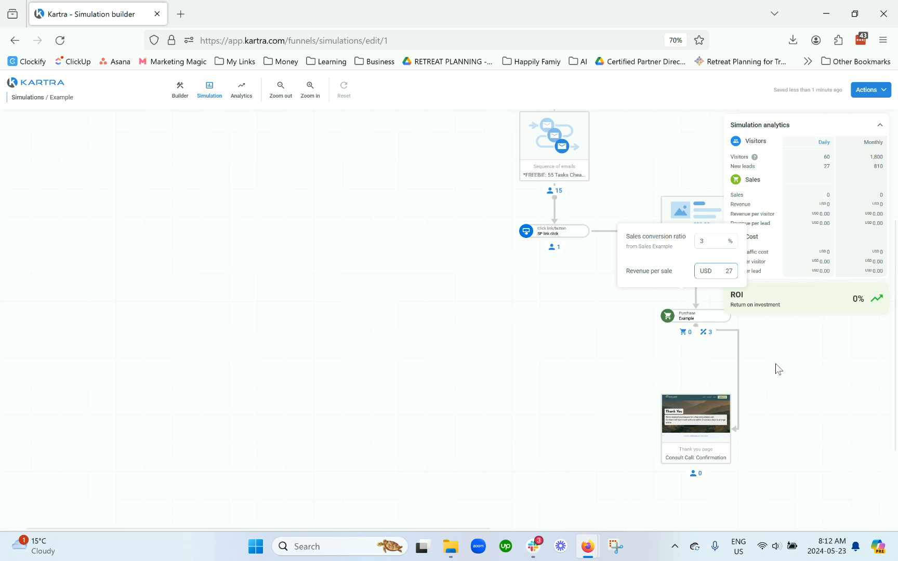
{"action": "left_click", "coordinate": [777, 366]}
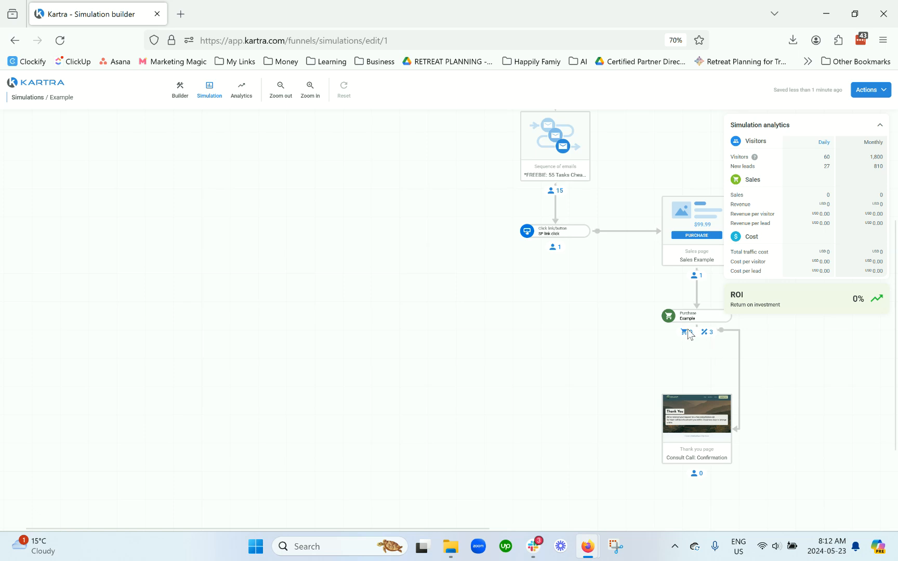
Step: Reopen the purchase step's traffic settings and scroll the funnel to review them
{"action": "mouse_move", "coordinate": [690, 318]}
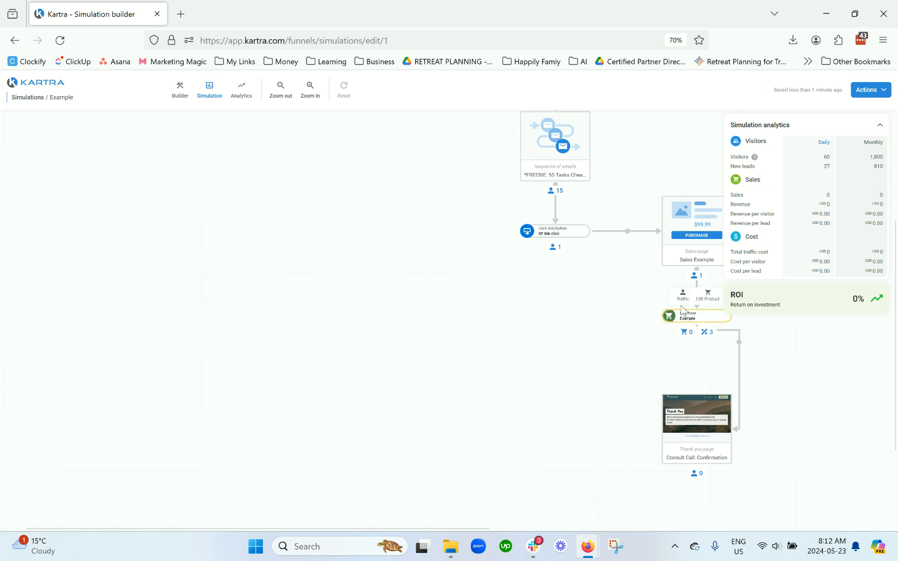
{"action": "left_click", "coordinate": [685, 300]}
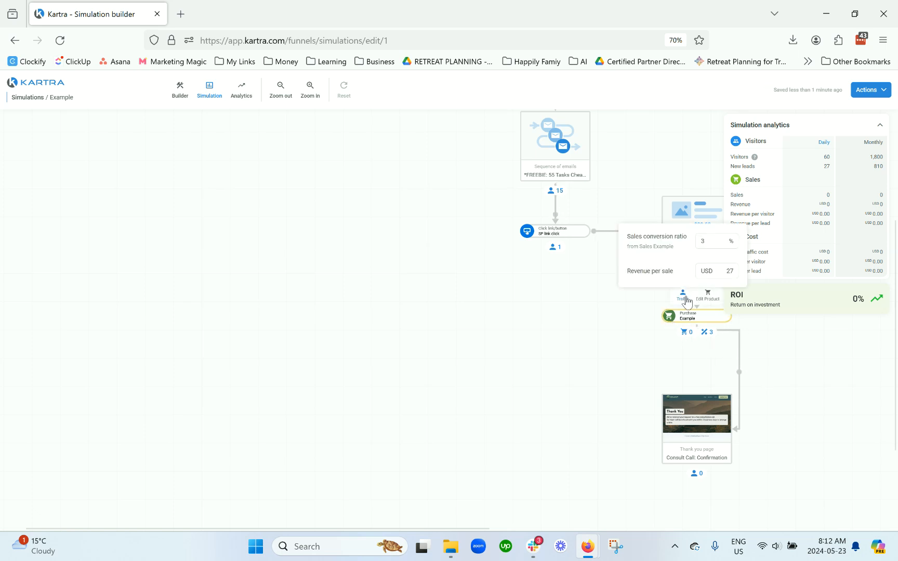
{"action": "left_click", "coordinate": [633, 334]}
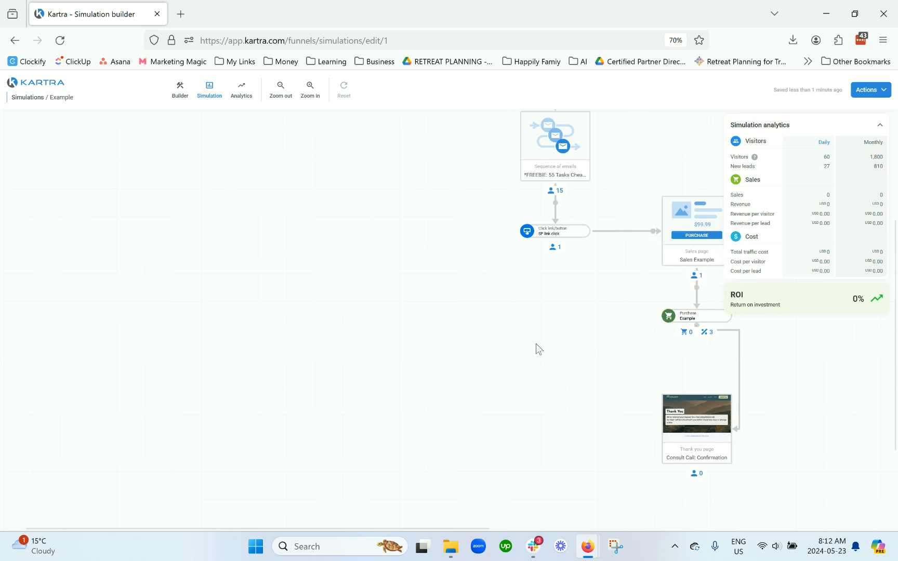
{"action": "scroll", "coordinate": [535, 344], "scroll_direction": "up", "scroll_amount": 3}
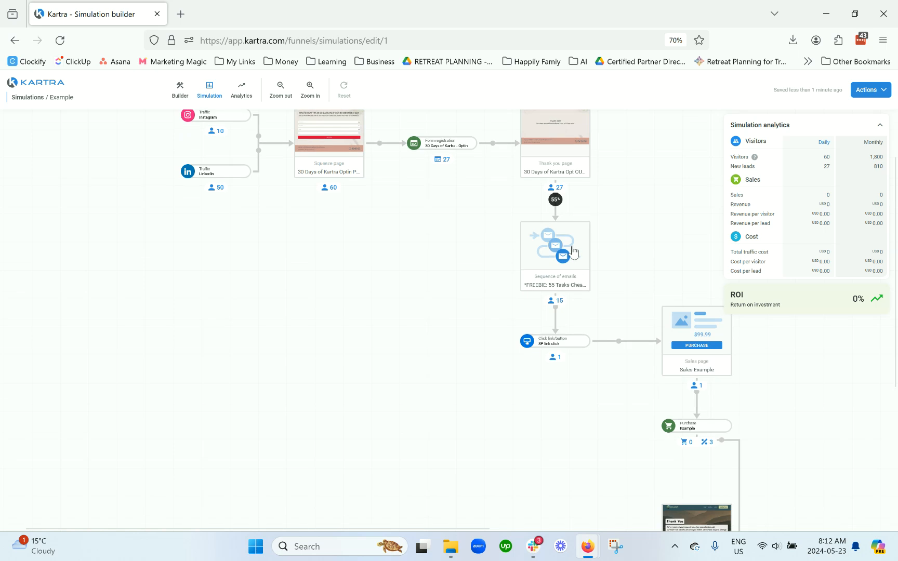
{"action": "scroll", "coordinate": [573, 252], "scroll_direction": "down", "scroll_amount": 2}
{"action": "scroll", "coordinate": [655, 337], "scroll_direction": "up", "scroll_amount": 4}
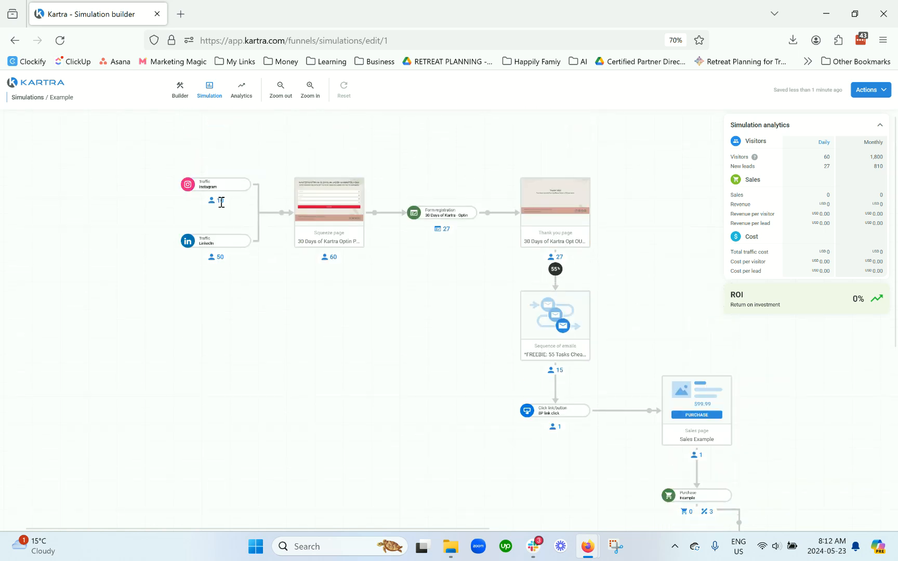
Step: Set the Instagram traffic source to 100 visitors per day
{"action": "left_click", "coordinate": [213, 185]}
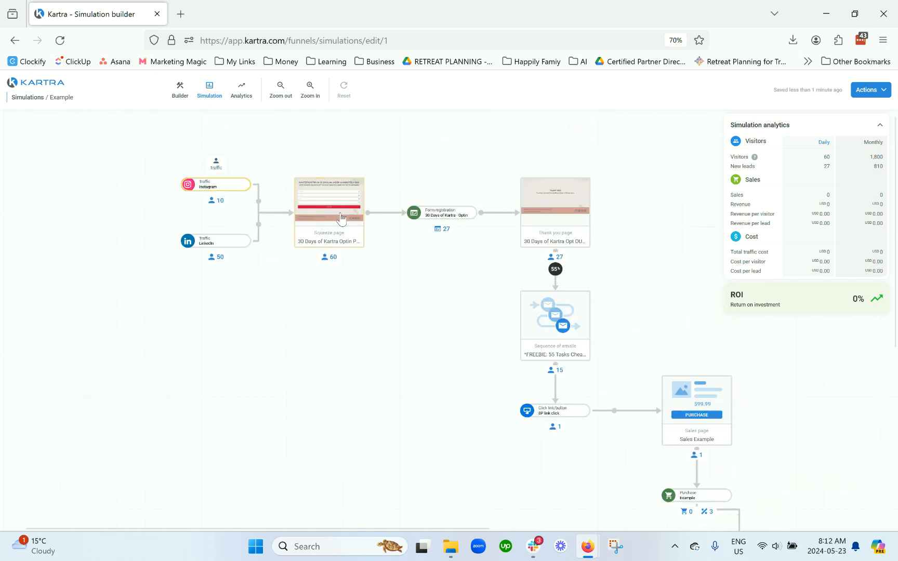
{"action": "left_click", "coordinate": [216, 165]}
{"action": "left_click", "coordinate": [236, 113]}
{"action": "type", "text": "00"}
{"action": "left_click", "coordinate": [285, 315]}
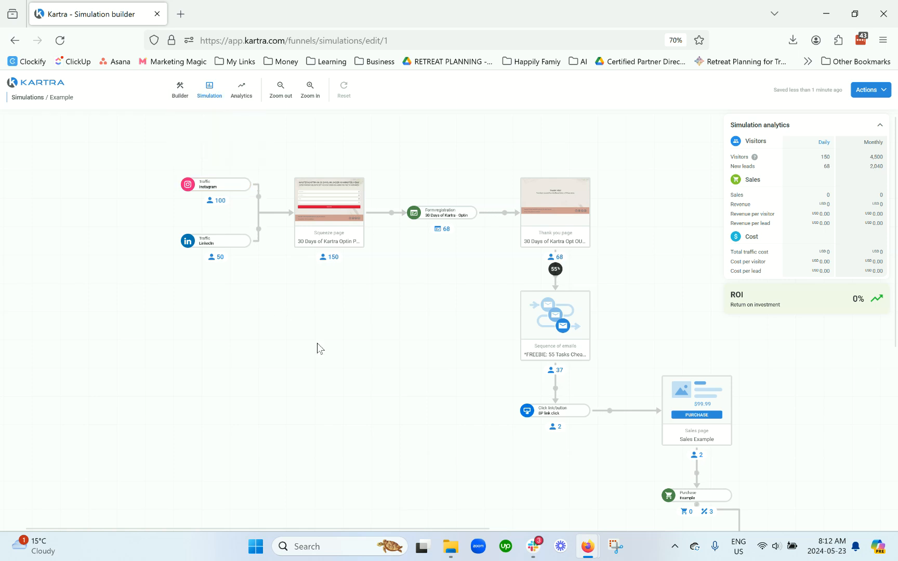
Step: Increase the Instagram traffic source to 1000 visitors per day
{"action": "scroll", "coordinate": [431, 337], "scroll_direction": "down", "scroll_amount": 5}
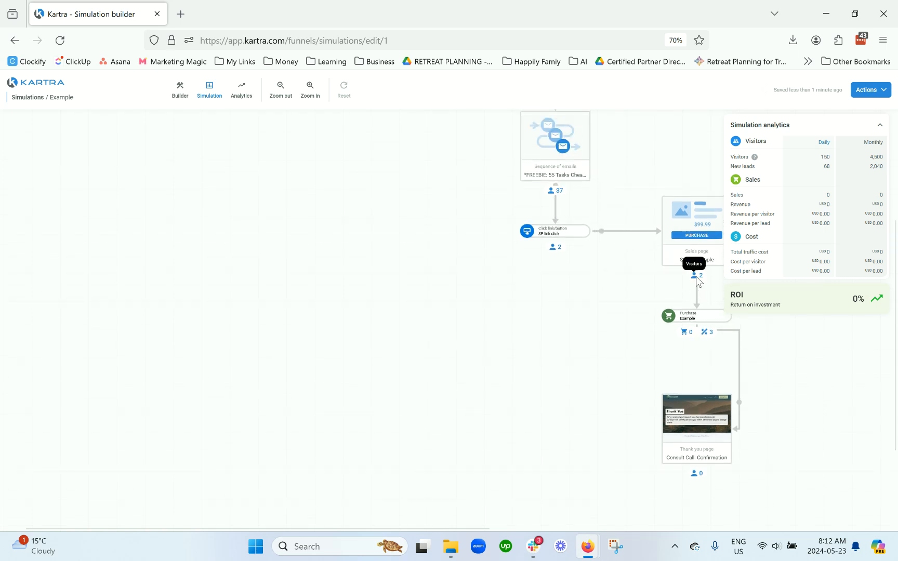
{"action": "scroll", "coordinate": [192, 208], "scroll_direction": "up", "scroll_amount": 4}
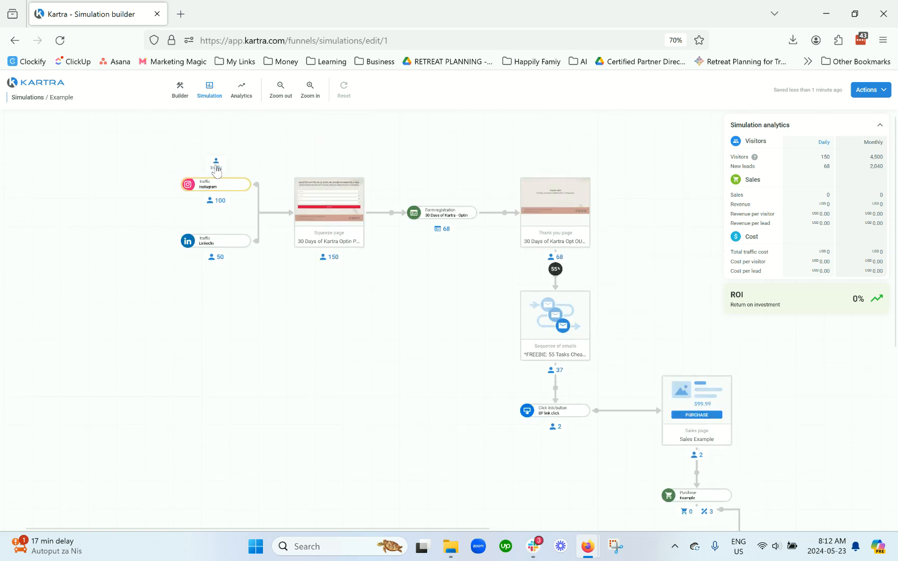
{"action": "left_click", "coordinate": [221, 174]}
{"action": "left_click", "coordinate": [240, 112]}
{"action": "type", "text": "0"}
{"action": "left_click", "coordinate": [268, 318]}
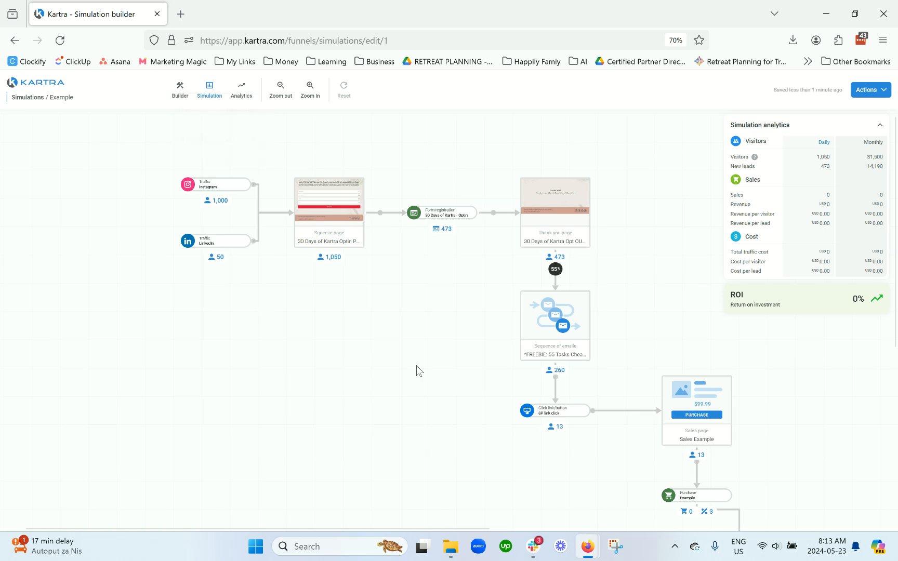
Step: Scroll through the simulated funnel to review the visitor counts at each step
{"action": "scroll", "coordinate": [411, 372], "scroll_direction": "down", "scroll_amount": 1}
{"action": "scroll", "coordinate": [421, 362], "scroll_direction": "down", "scroll_amount": 2}
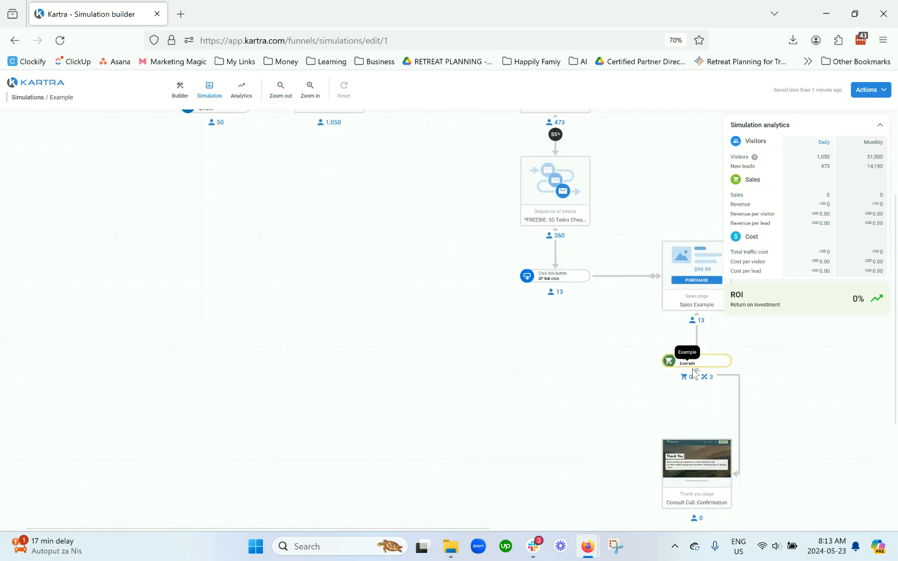
{"action": "scroll", "coordinate": [704, 426], "scroll_direction": "down", "scroll_amount": 2}
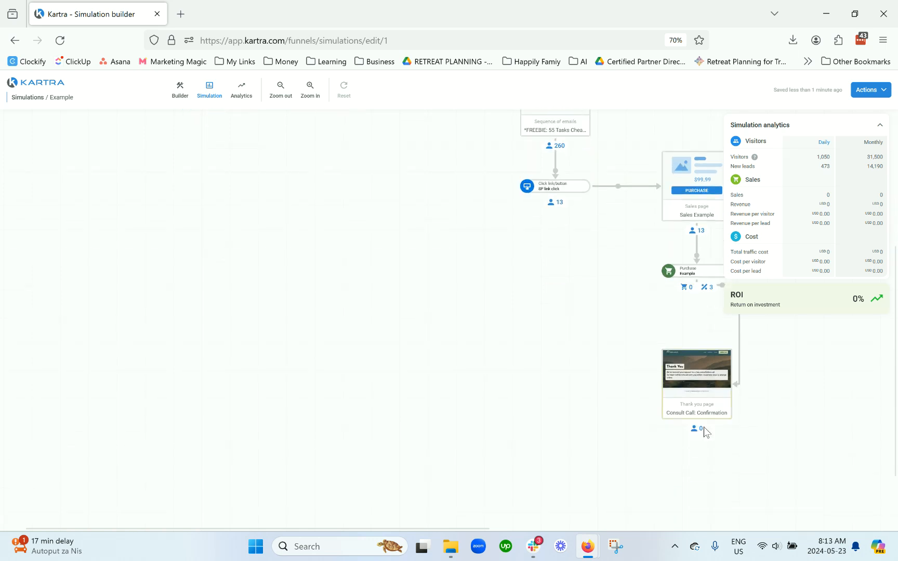
{"action": "scroll", "coordinate": [73, 124], "scroll_direction": "up", "scroll_amount": 2}
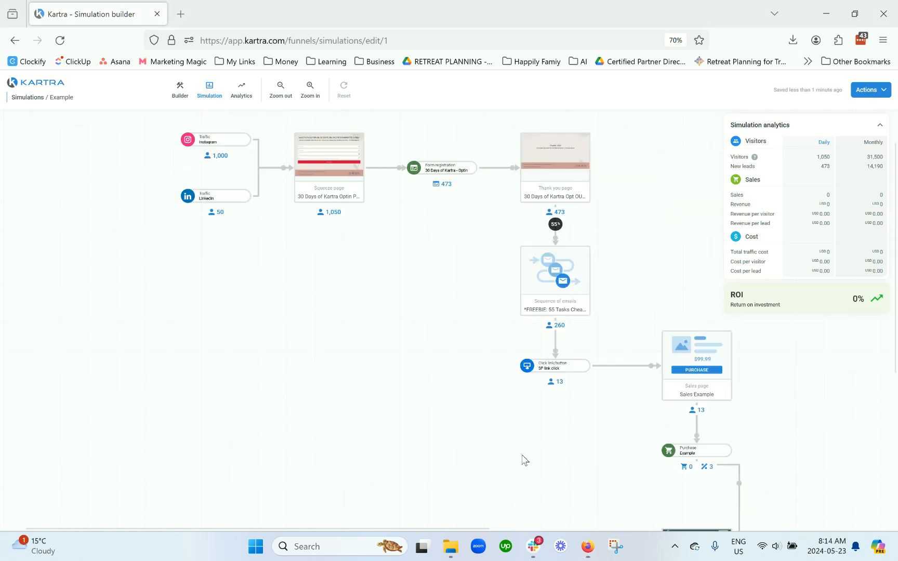
{"action": "left_click", "coordinate": [689, 467]}
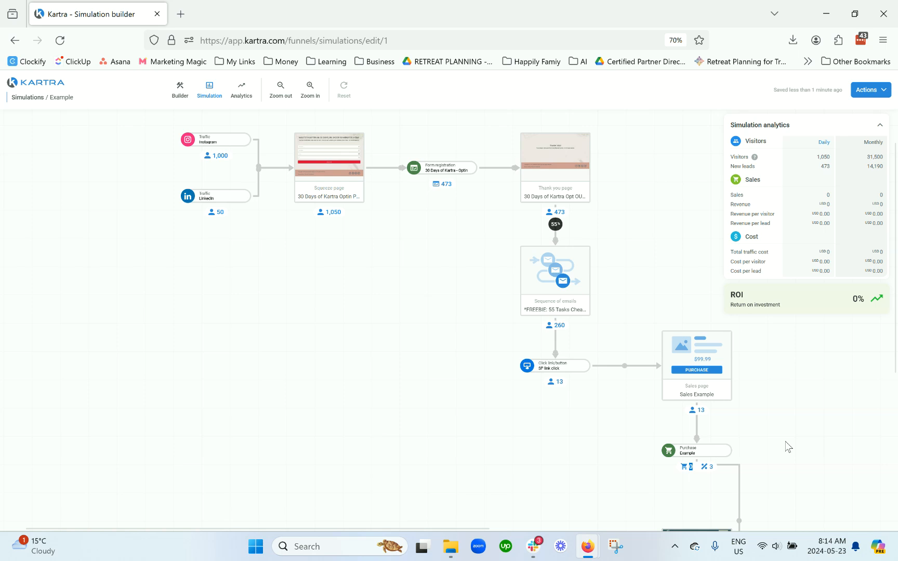
{"action": "scroll", "coordinate": [786, 441], "scroll_direction": "down", "scroll_amount": 2}
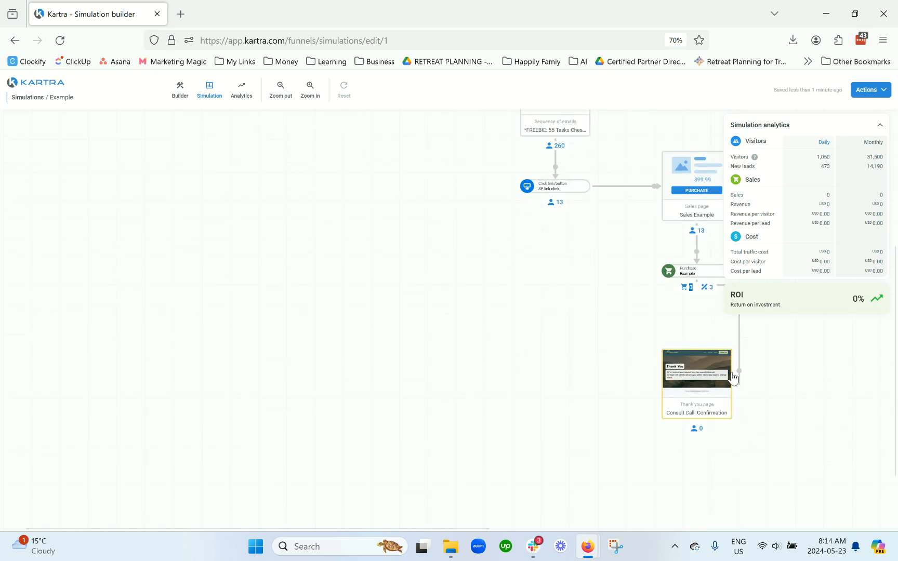
{"action": "scroll", "coordinate": [738, 385], "scroll_direction": "up", "scroll_amount": 2}
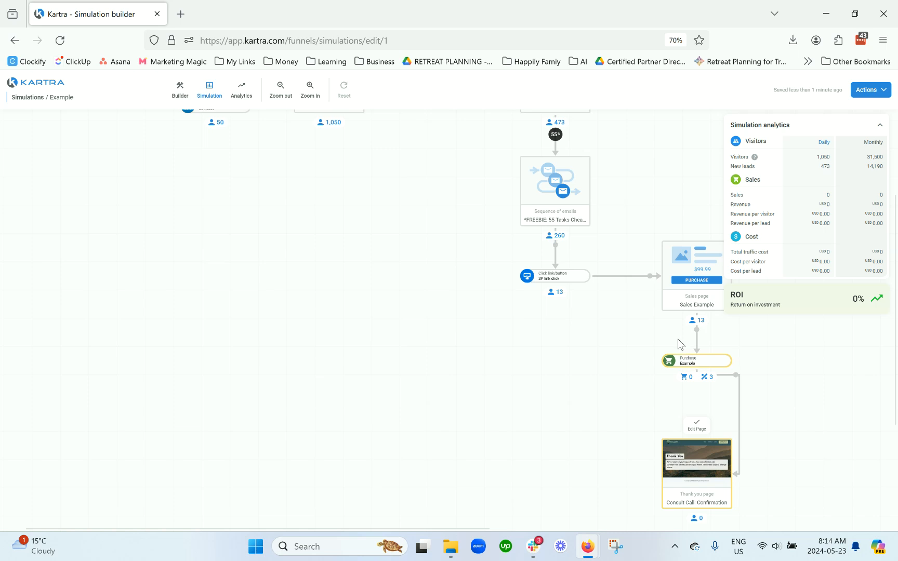
Step: Set the purchase step's sales conversion ratio to 10%
{"action": "mouse_move", "coordinate": [681, 343]}
{"action": "left_click", "coordinate": [681, 344]}
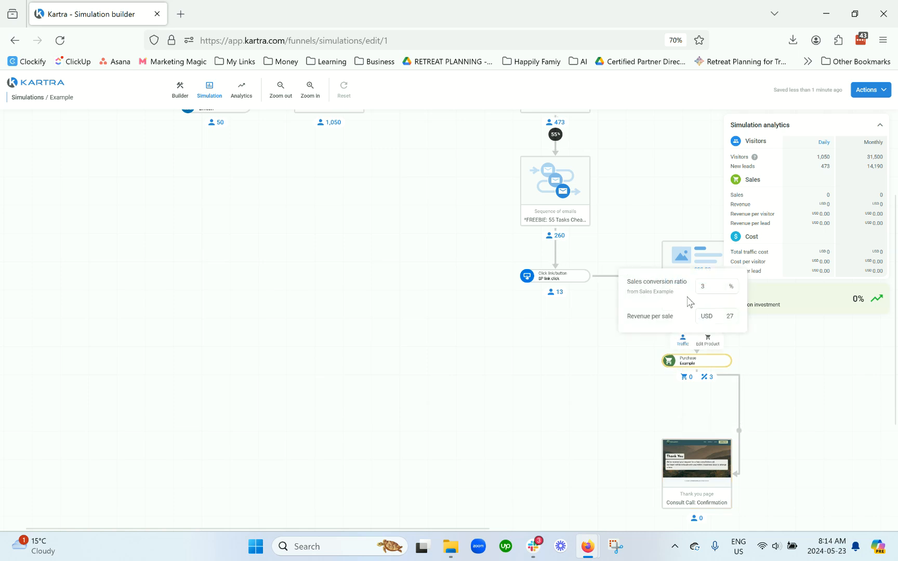
{"action": "double_click", "coordinate": [702, 288]}
{"action": "type", "text": "10"}
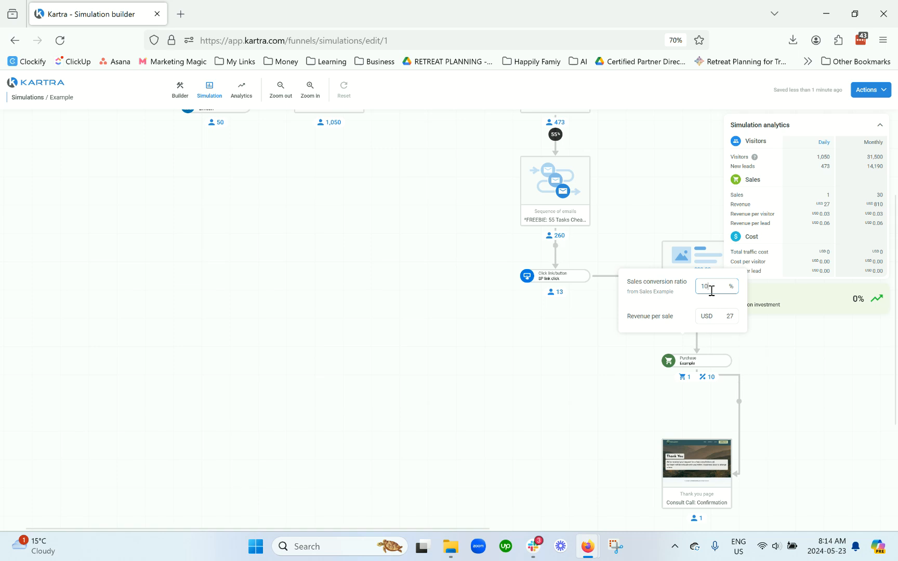
Step: Set the Instagram traffic source to 2000 visitors per day
{"action": "left_click", "coordinate": [762, 359]}
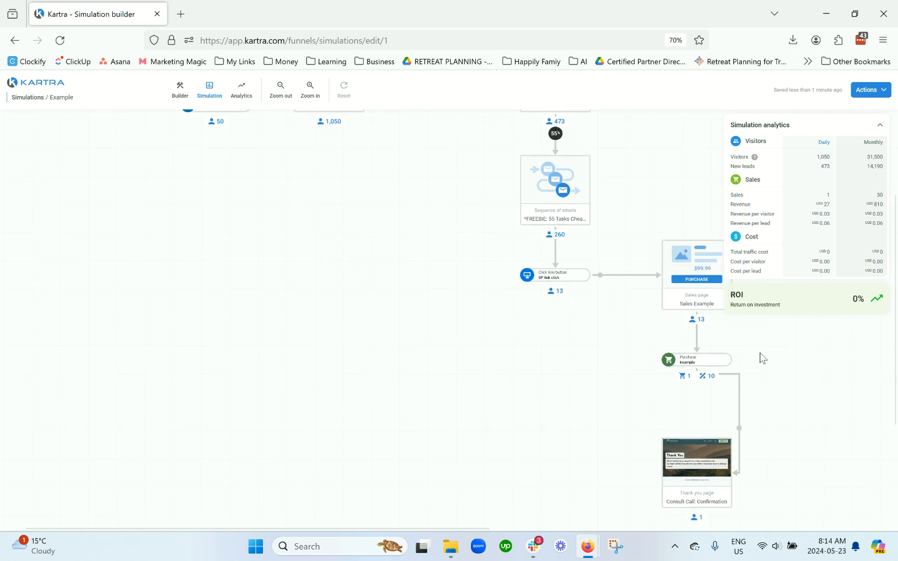
{"action": "scroll", "coordinate": [441, 304], "scroll_direction": "up", "scroll_amount": 1}
{"action": "scroll", "coordinate": [444, 300], "scroll_direction": "up", "scroll_amount": 1}
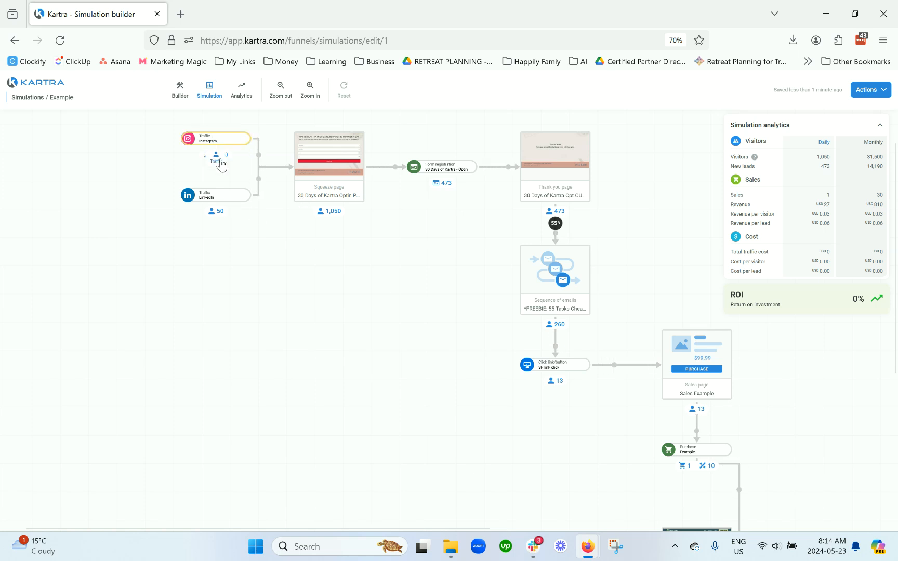
{"action": "scroll", "coordinate": [221, 161], "scroll_direction": "up", "scroll_amount": 1}
{"action": "left_click", "coordinate": [214, 206]}
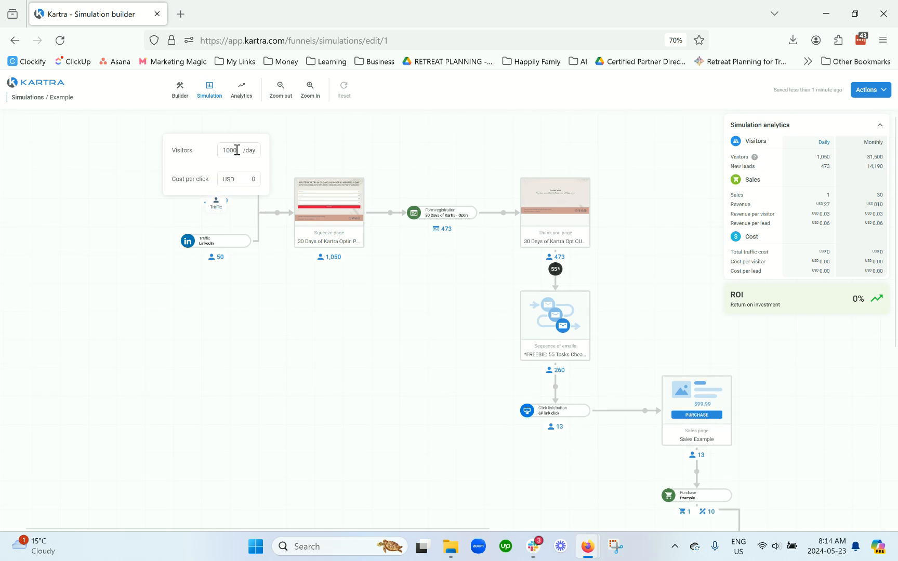
{"action": "left_click", "coordinate": [237, 150]}
{"action": "double_click", "coordinate": [237, 151]}
{"action": "type", "text": "2000"}
{"action": "left_click", "coordinate": [337, 151]}
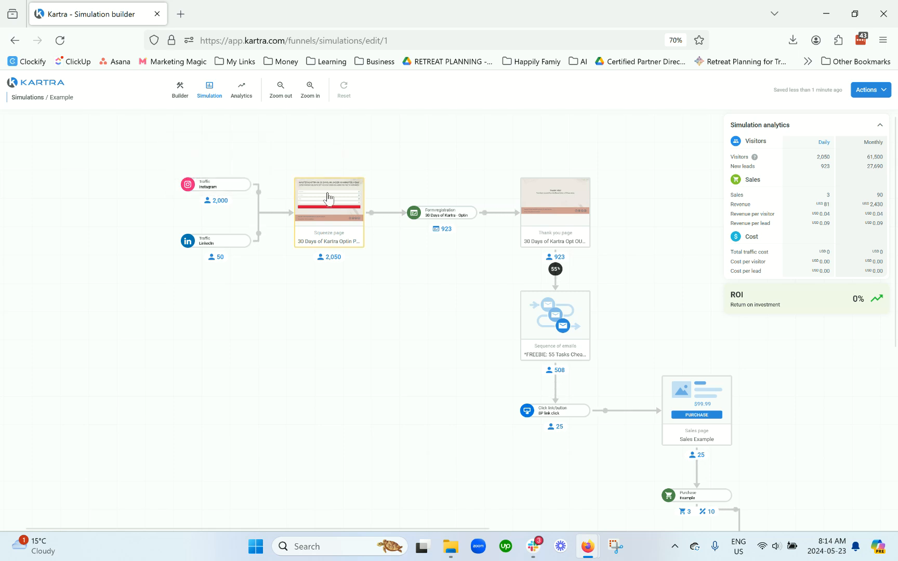
Step: Set the form registration step's complete form ratio to 55%
{"action": "left_click", "coordinate": [436, 216]}
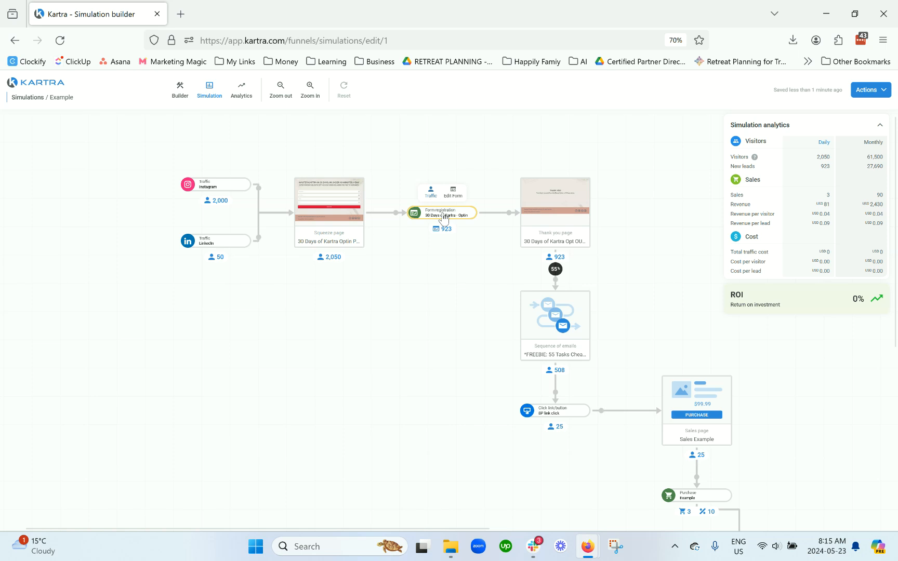
{"action": "left_click", "coordinate": [434, 196]}
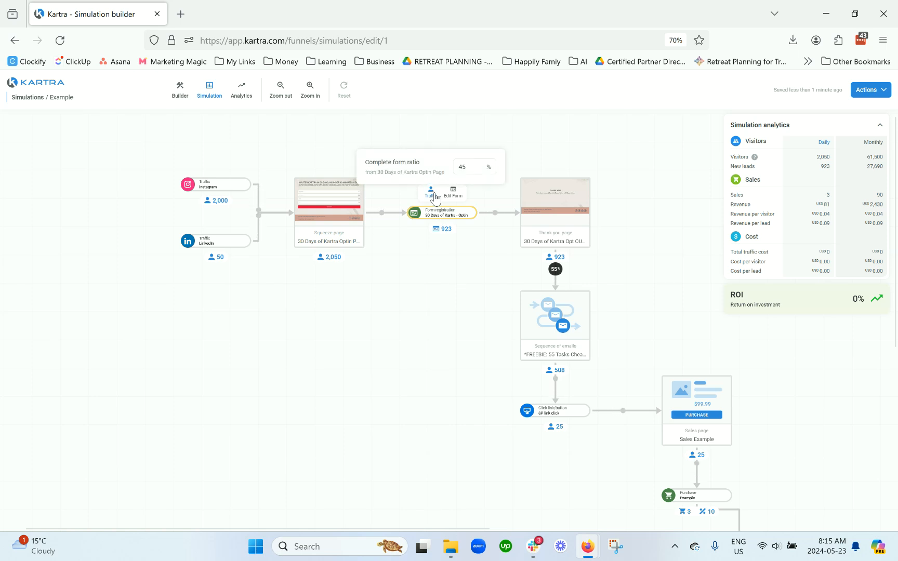
{"action": "left_click", "coordinate": [475, 166]}
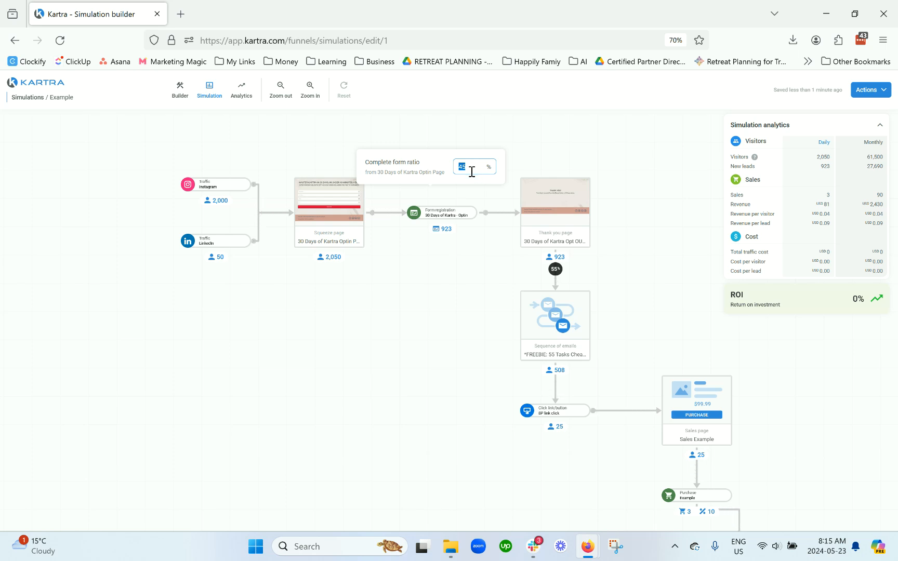
{"action": "type", "text": "55"}
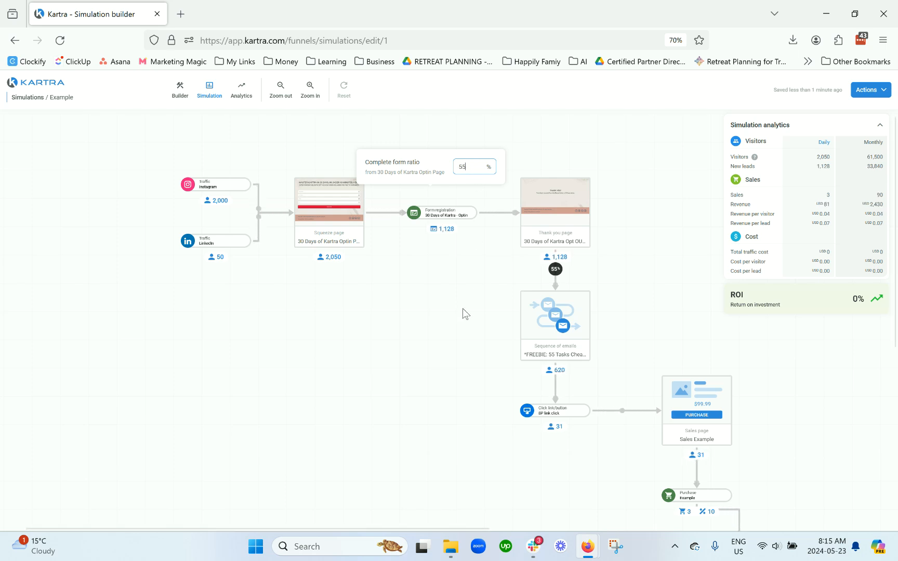
{"action": "left_click", "coordinate": [462, 308]}
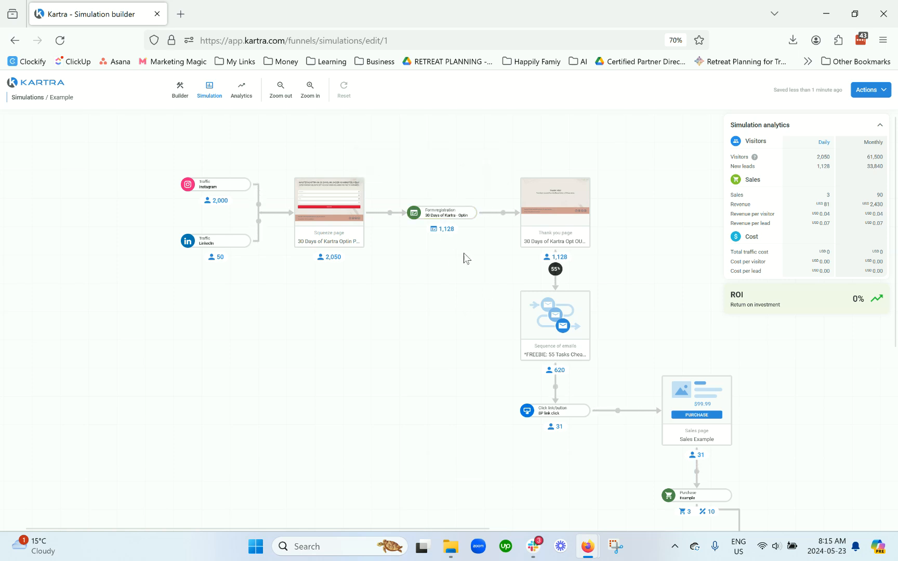
Step: Set the click-through rate from the thank-you page to the email sequence to 65%
{"action": "scroll", "coordinate": [464, 258], "scroll_direction": "down", "scroll_amount": 1}
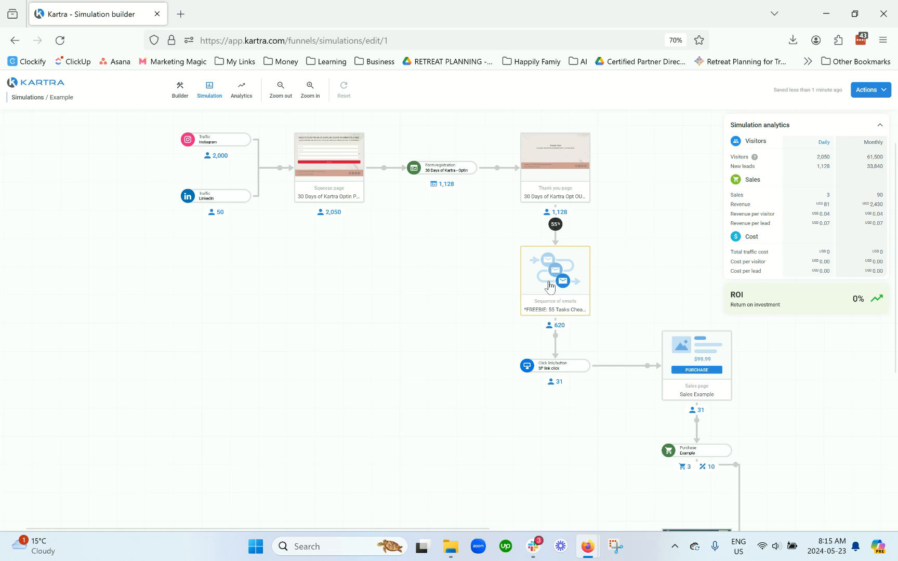
{"action": "scroll", "coordinate": [549, 286], "scroll_direction": "down", "scroll_amount": 1}
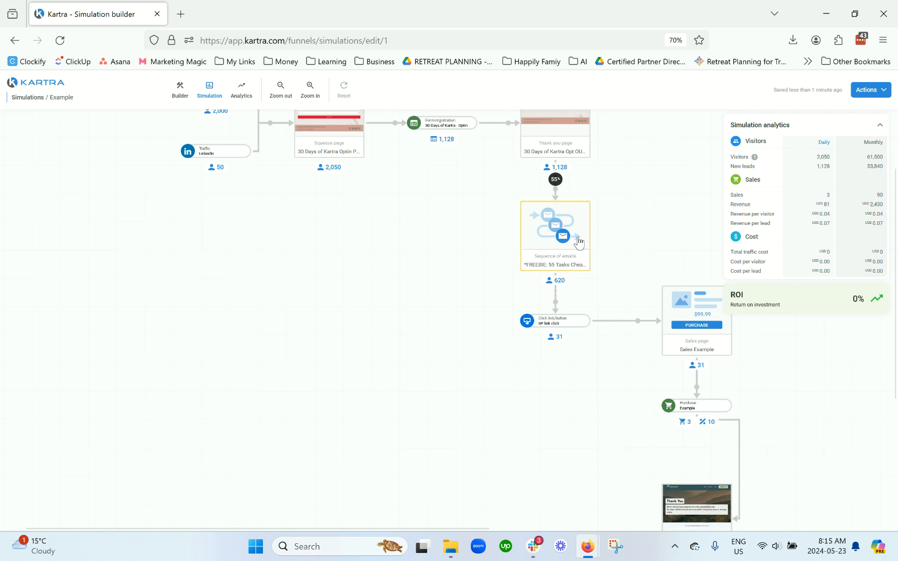
{"action": "left_click", "coordinate": [555, 179]}
{"action": "double_click", "coordinate": [578, 154]}
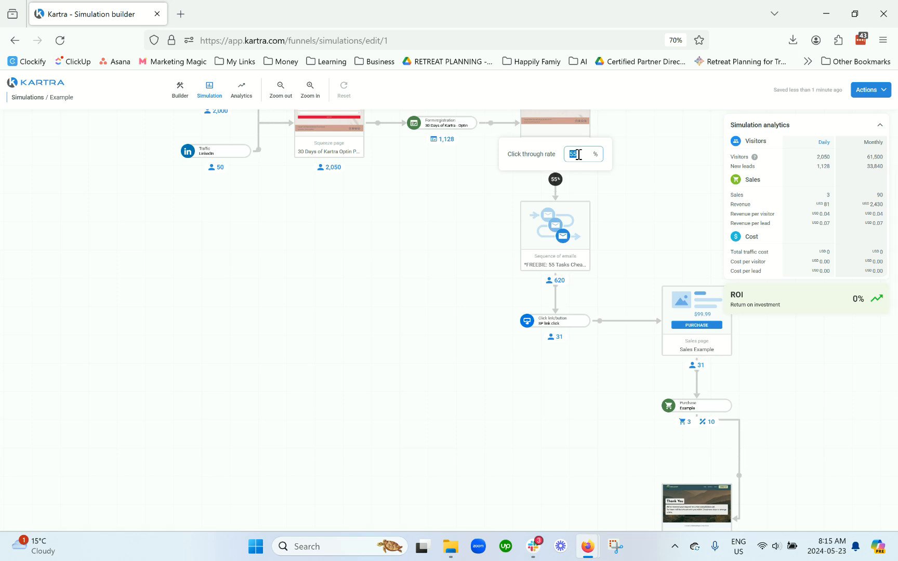
{"action": "type", "text": "65"}
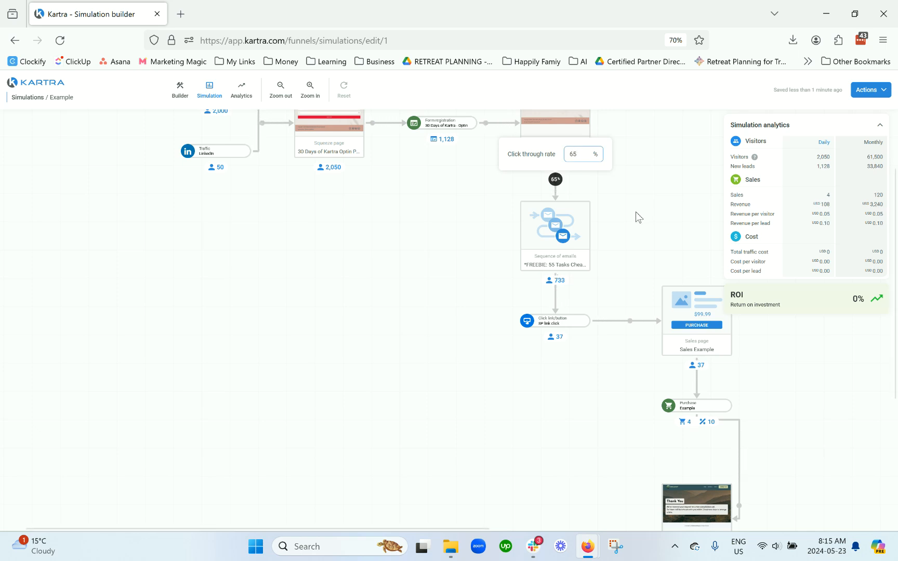
{"action": "left_click", "coordinate": [635, 211]}
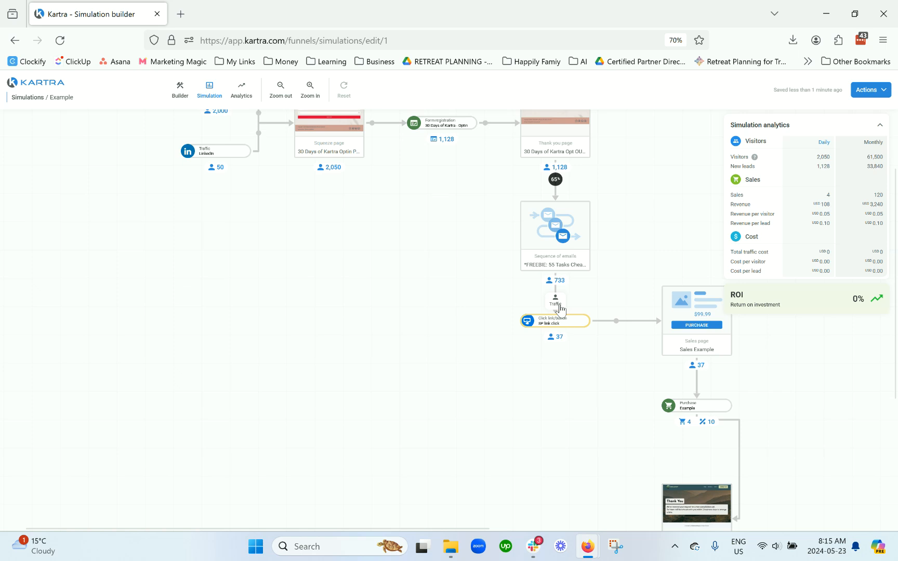
Step: Set the link-click step's click-through rate from the email sequence to 2%
{"action": "left_click", "coordinate": [556, 302]}
{"action": "left_click", "coordinate": [600, 276]}
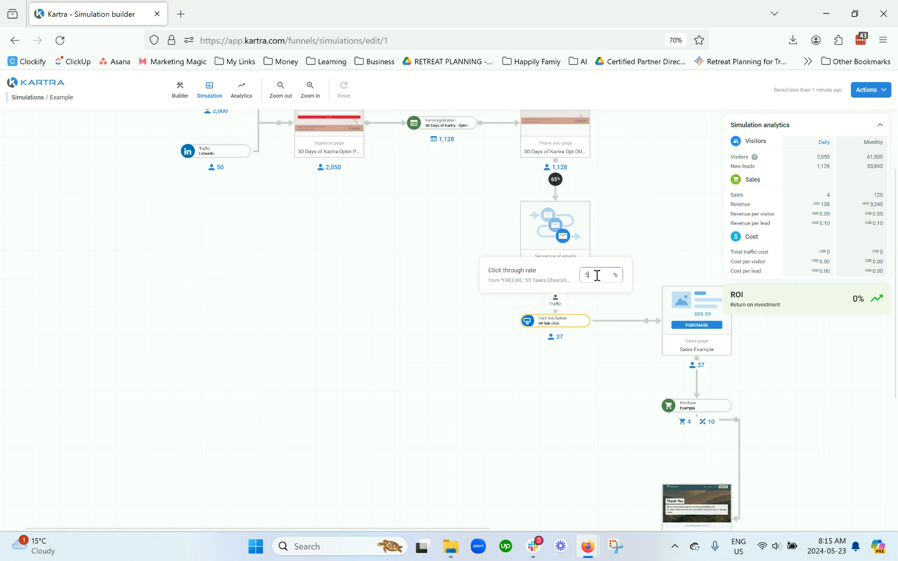
{"action": "double_click", "coordinate": [585, 279]}
{"action": "type", "text": "2"}
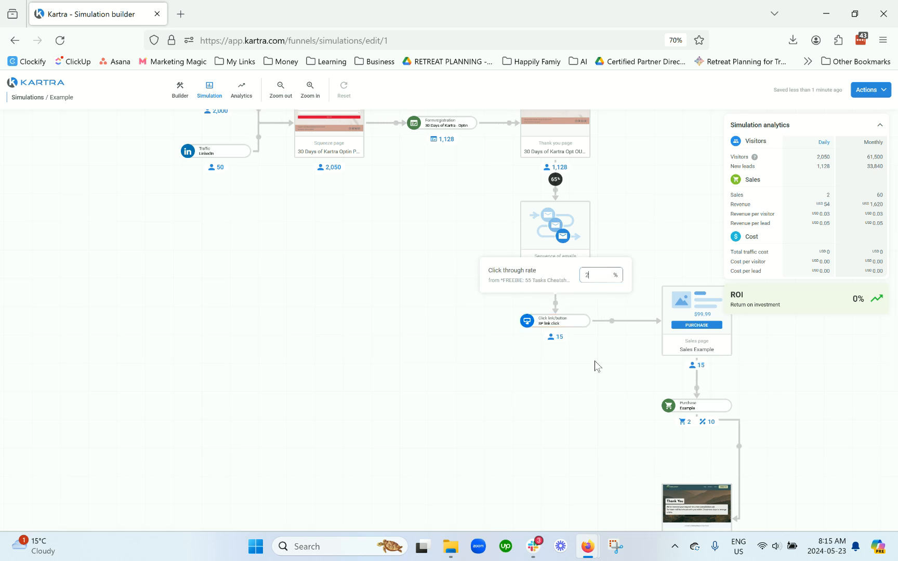
{"action": "left_click", "coordinate": [588, 400]}
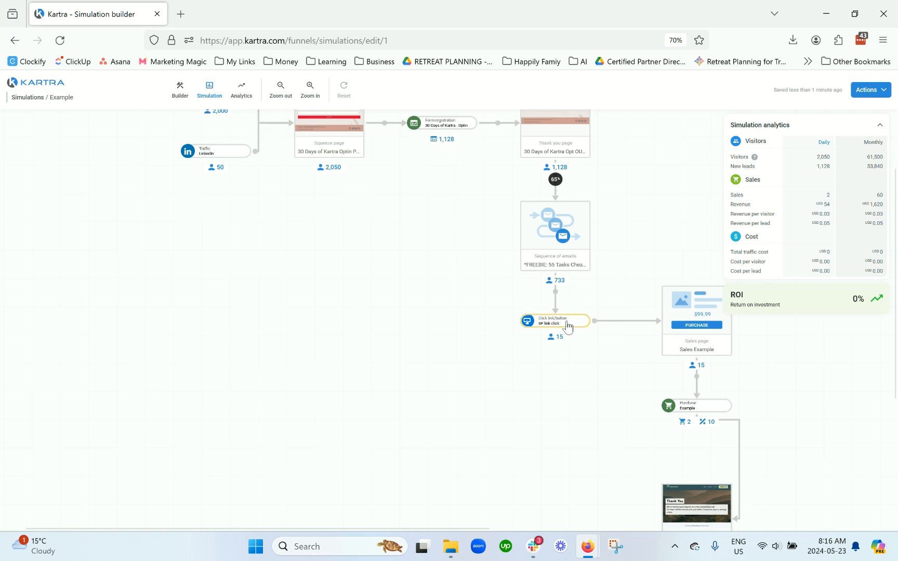
Step: Set the purchase step's sales conversion ratio to 4% and its revenue per sale to USD 77
{"action": "scroll", "coordinate": [566, 394], "scroll_direction": "down", "scroll_amount": 1}
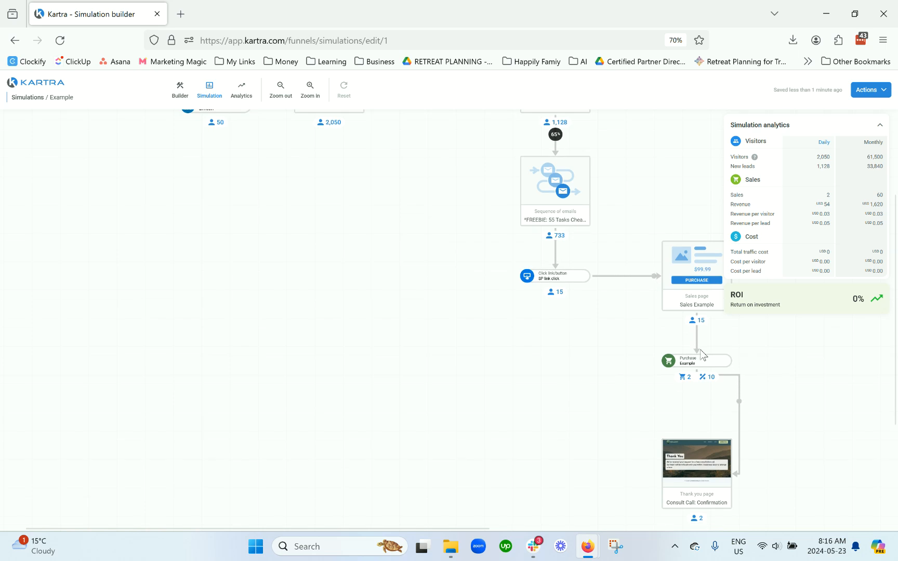
{"action": "mouse_move", "coordinate": [675, 365]}
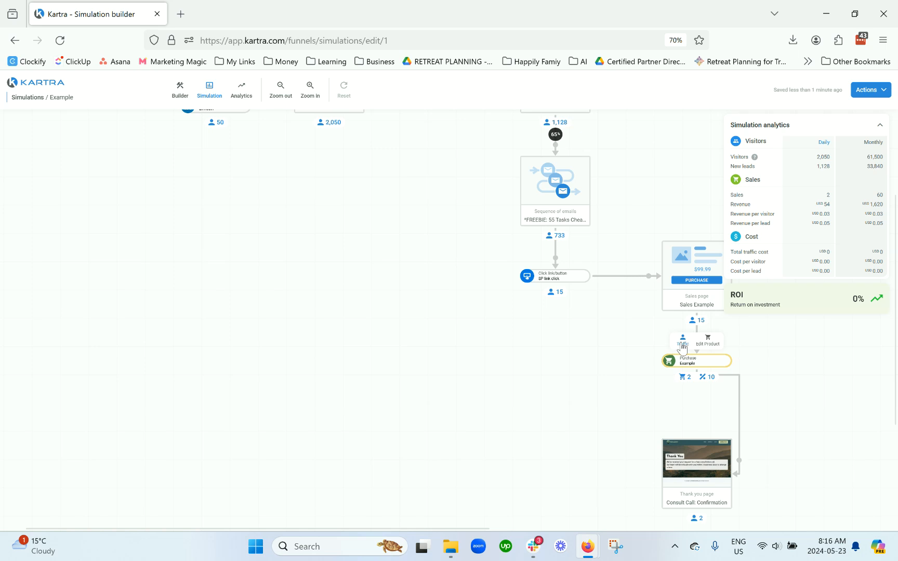
{"action": "left_click", "coordinate": [683, 344]}
{"action": "double_click", "coordinate": [714, 287]}
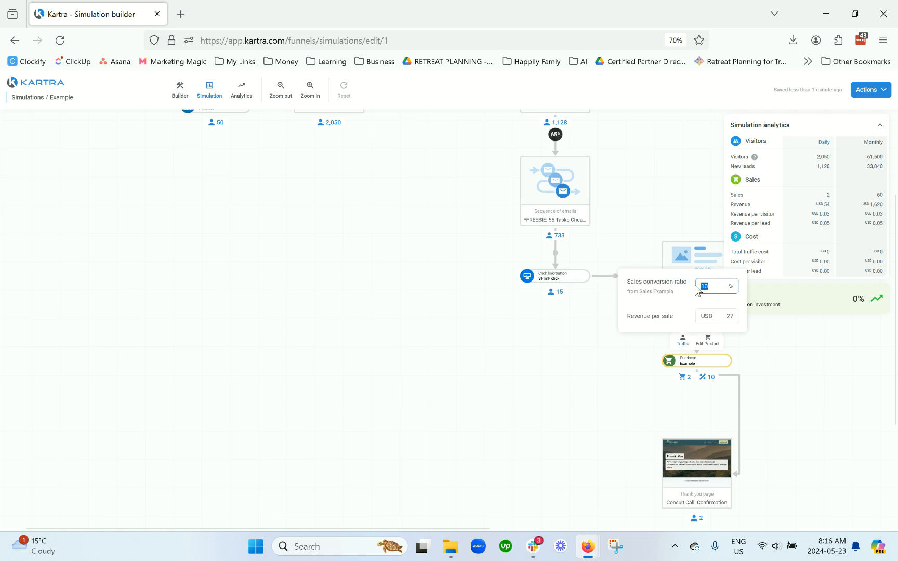
{"action": "type", "text": "4"}
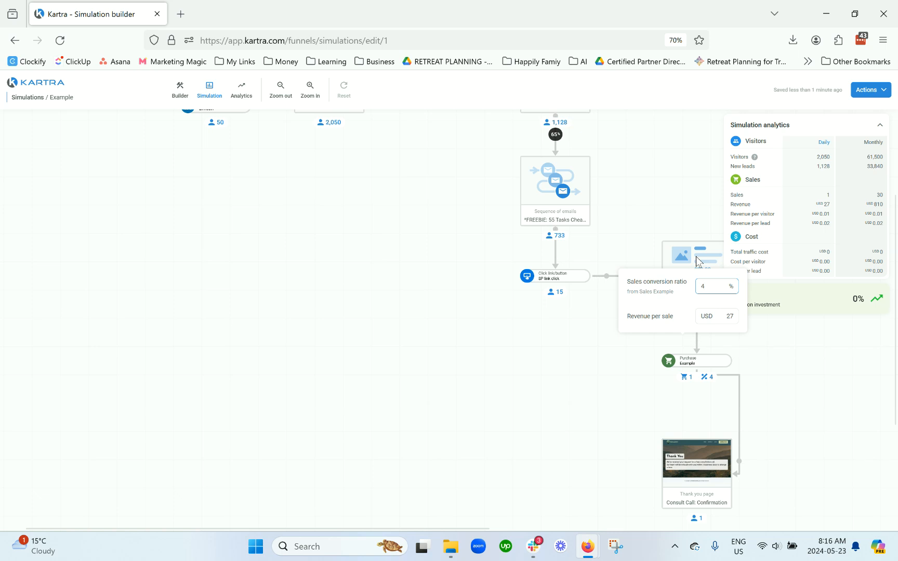
{"action": "double_click", "coordinate": [730, 316]}
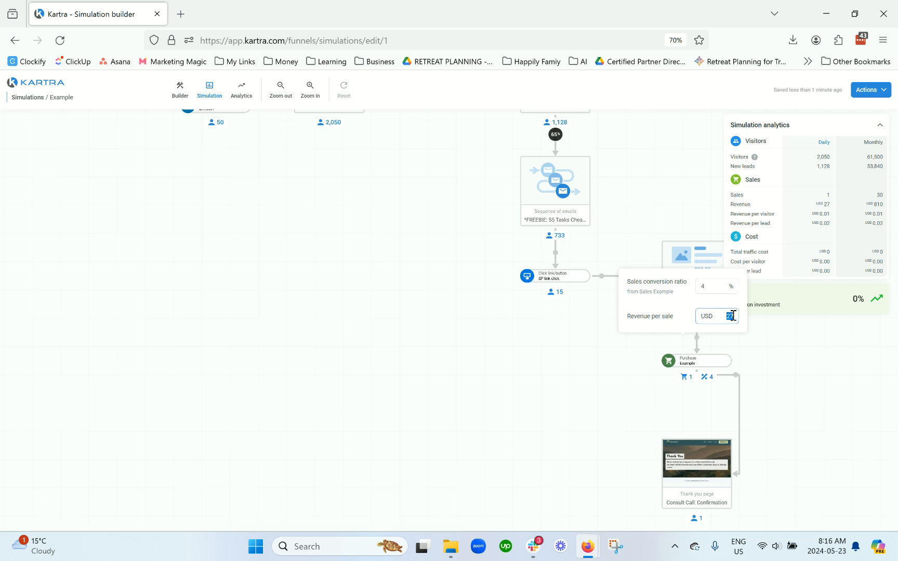
{"action": "type", "text": "77"}
{"action": "left_click", "coordinate": [759, 360]}
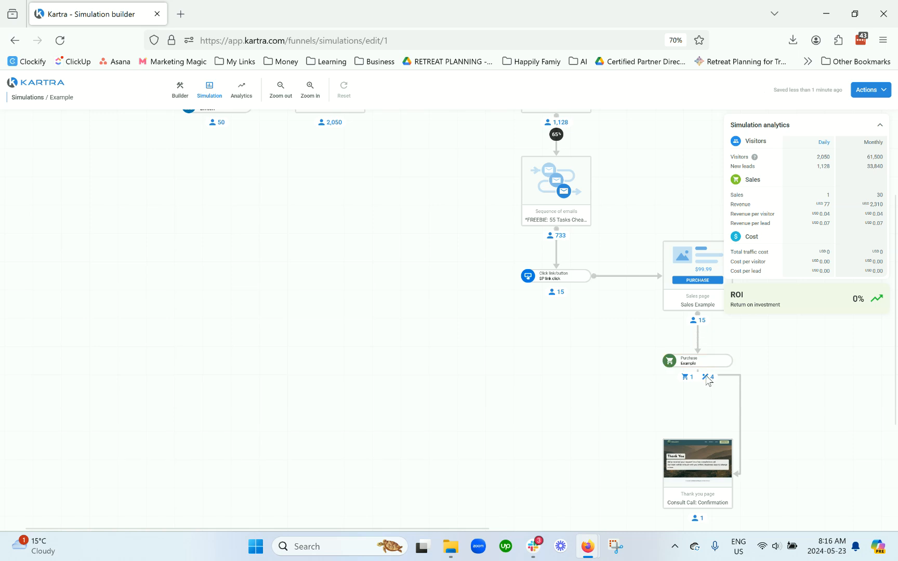
Step: Scroll up and down the funnel to review the updated simulation figures for every step
{"action": "scroll", "coordinate": [711, 403], "scroll_direction": "down", "scroll_amount": 1}
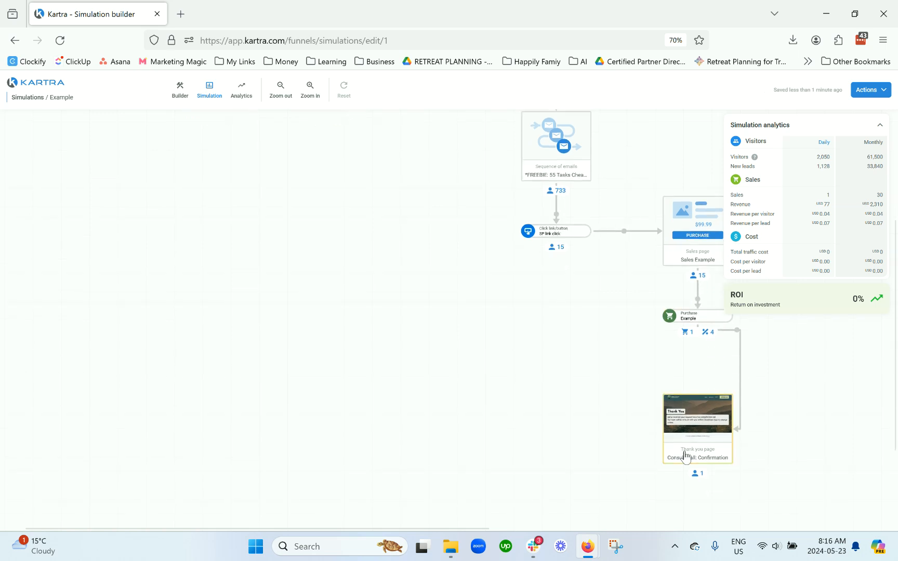
{"action": "scroll", "coordinate": [756, 425], "scroll_direction": "up", "scroll_amount": 2}
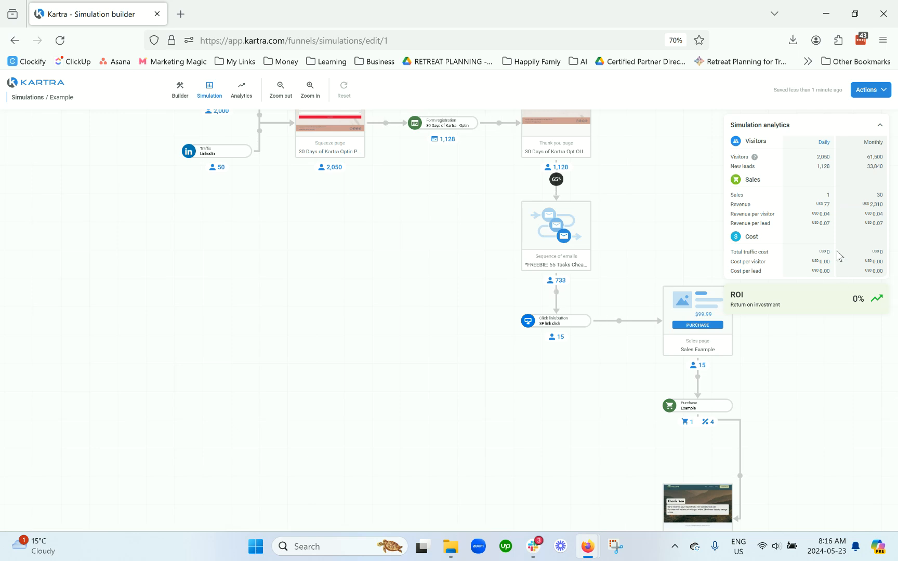
{"action": "scroll", "coordinate": [481, 240], "scroll_direction": "up", "scroll_amount": 2}
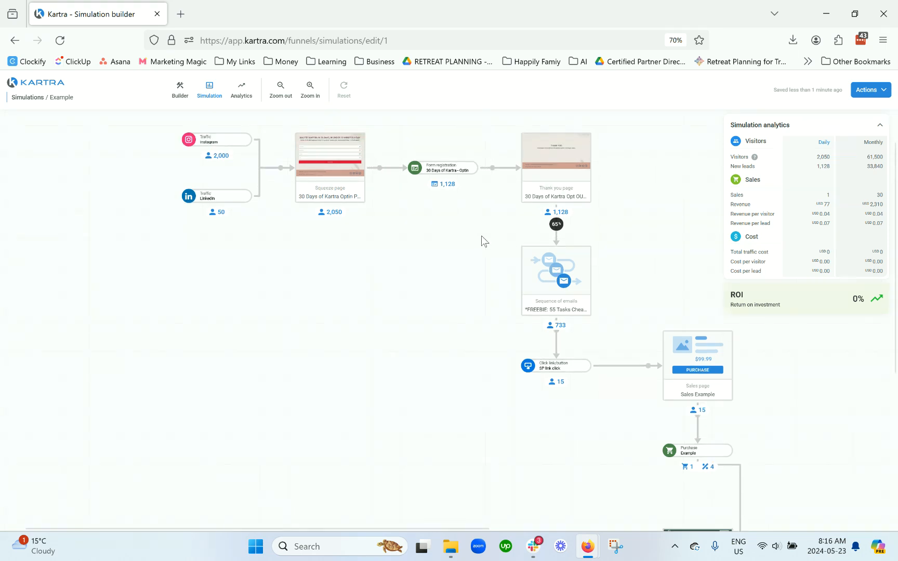
{"action": "scroll", "coordinate": [401, 329], "scroll_direction": "down", "scroll_amount": 4}
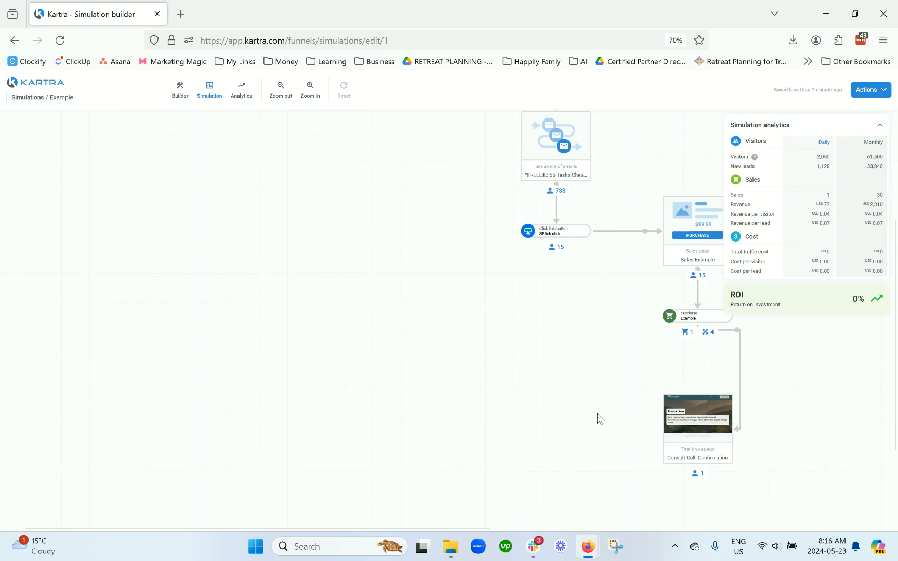
{"action": "scroll", "coordinate": [597, 420], "scroll_direction": "up", "scroll_amount": 2}
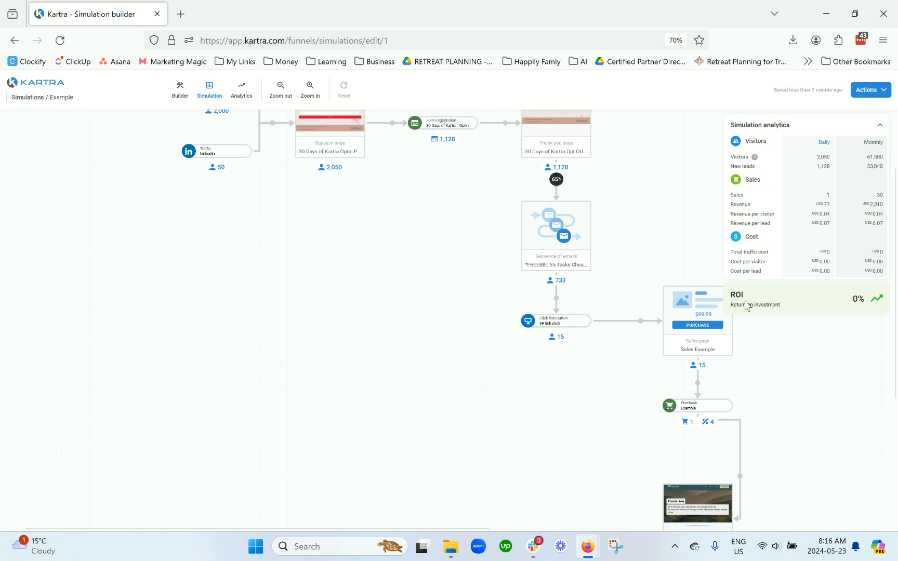
{"action": "scroll", "coordinate": [855, 362], "scroll_direction": "up", "scroll_amount": 1}
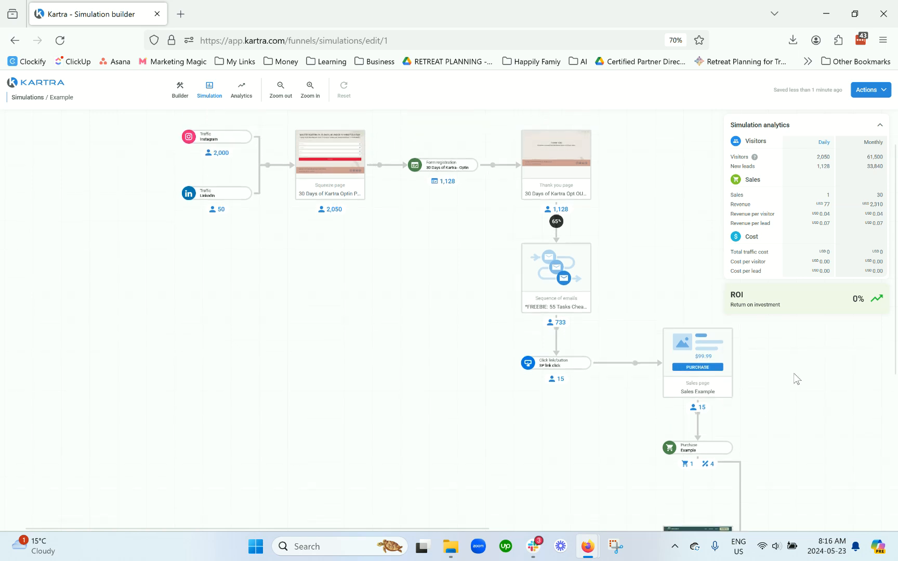
{"action": "scroll", "coordinate": [793, 373], "scroll_direction": "down", "scroll_amount": 2}
{"action": "scroll", "coordinate": [718, 344], "scroll_direction": "down", "scroll_amount": 1}
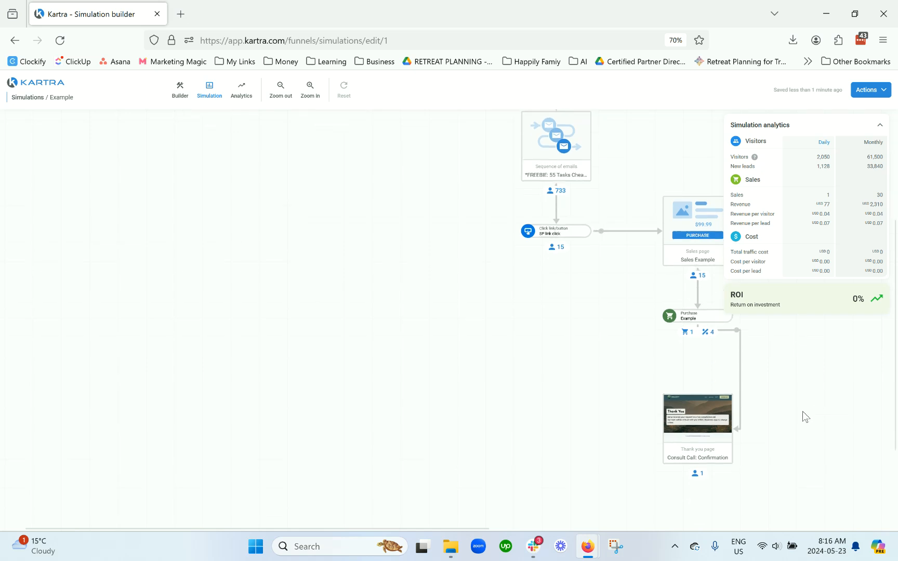
{"action": "scroll", "coordinate": [770, 405], "scroll_direction": "up", "scroll_amount": 4}
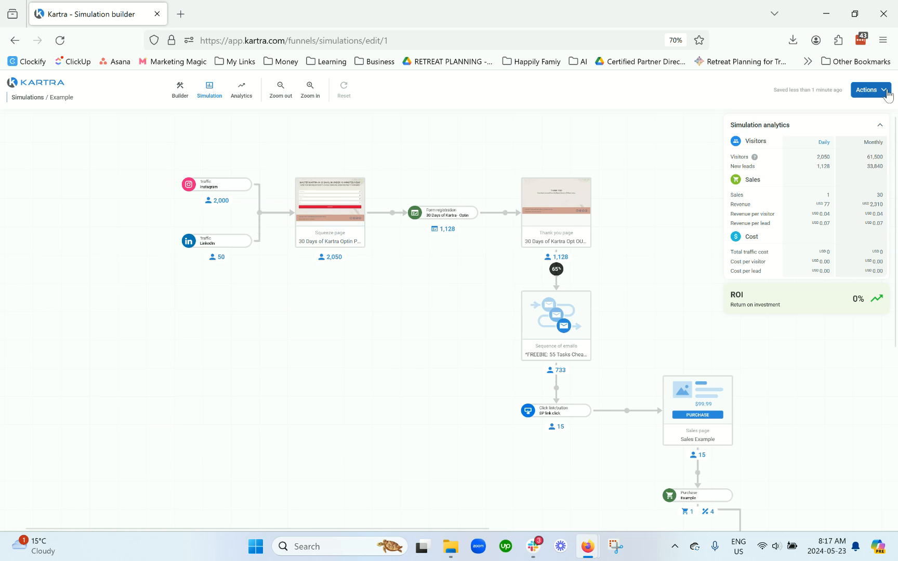
Step: Save the simulation
{"action": "left_click", "coordinate": [883, 91]}
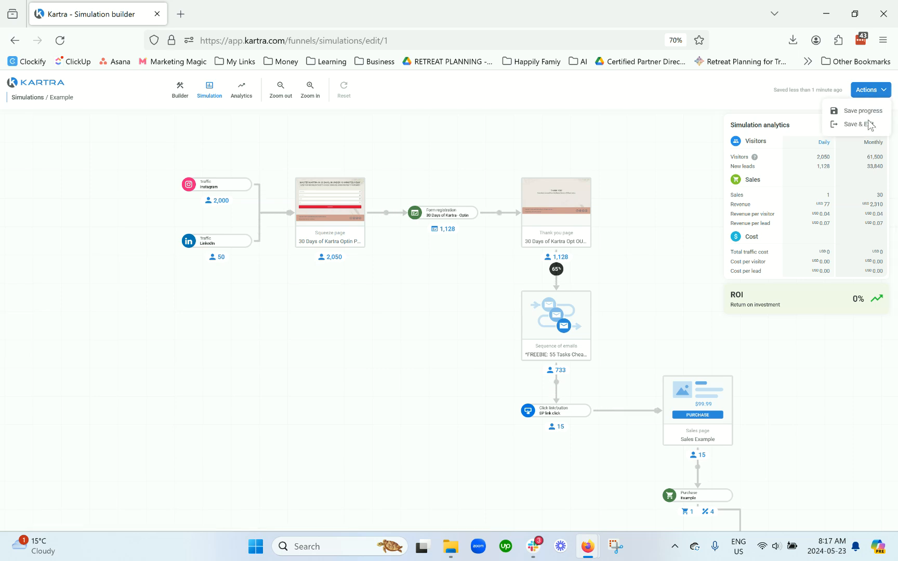